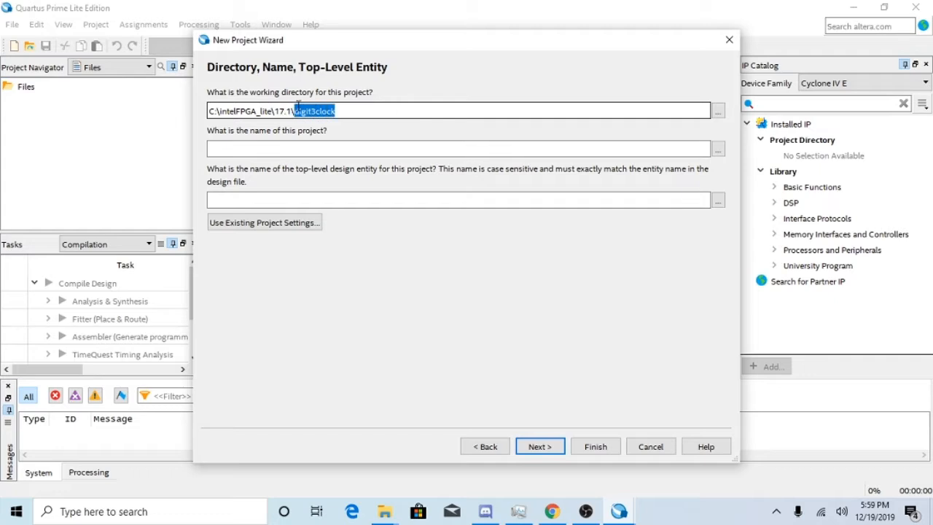
Set the project's working directory to C:\intelFPGA_lite\17.1\signaltap and name the project and top-level entity signaltap.
key(BackSpace)
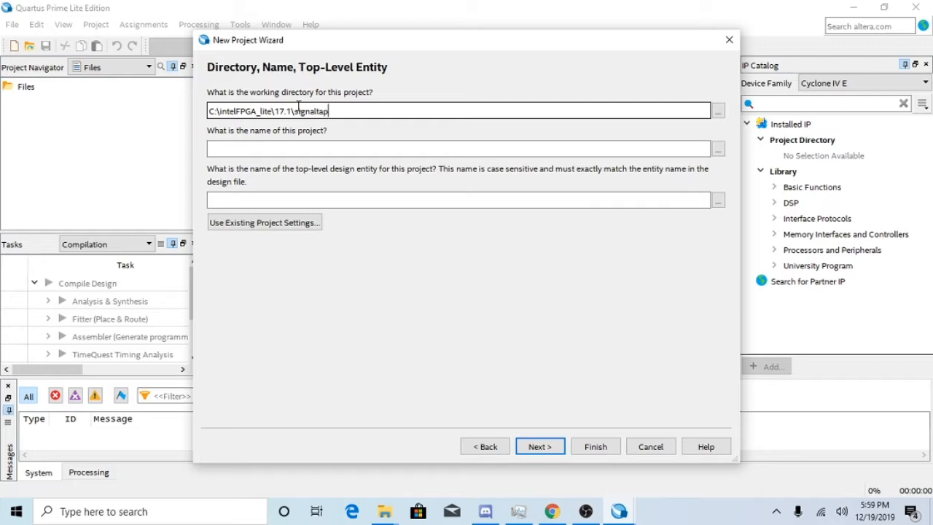
click(327, 149)
text(s)
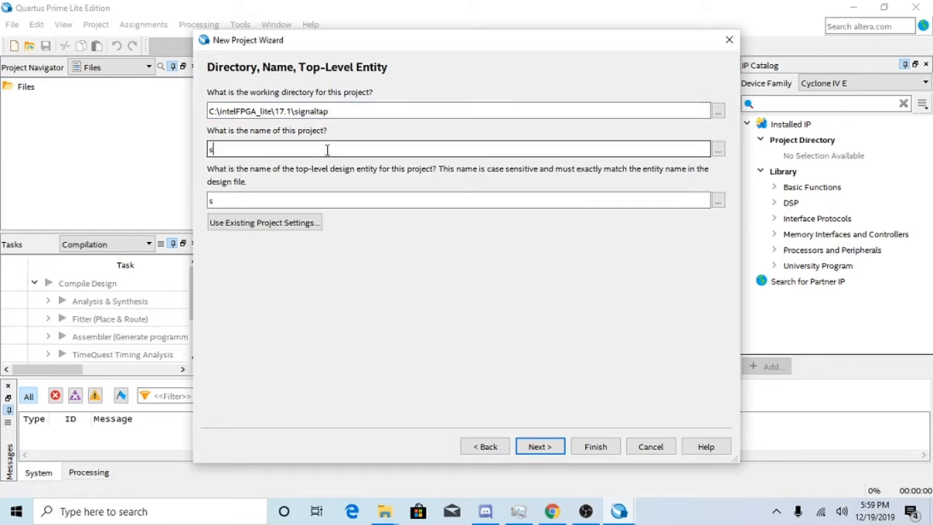
text(ignaltap)
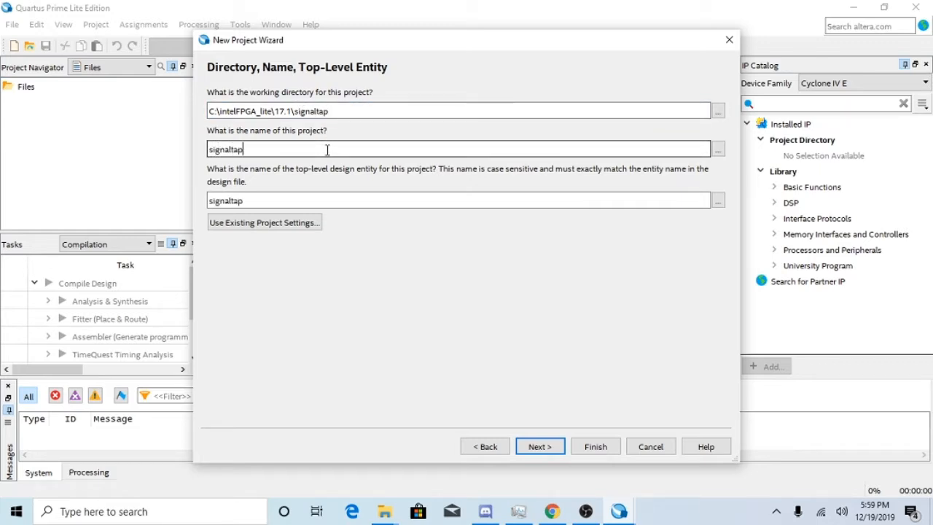
click(539, 447)
click(551, 269)
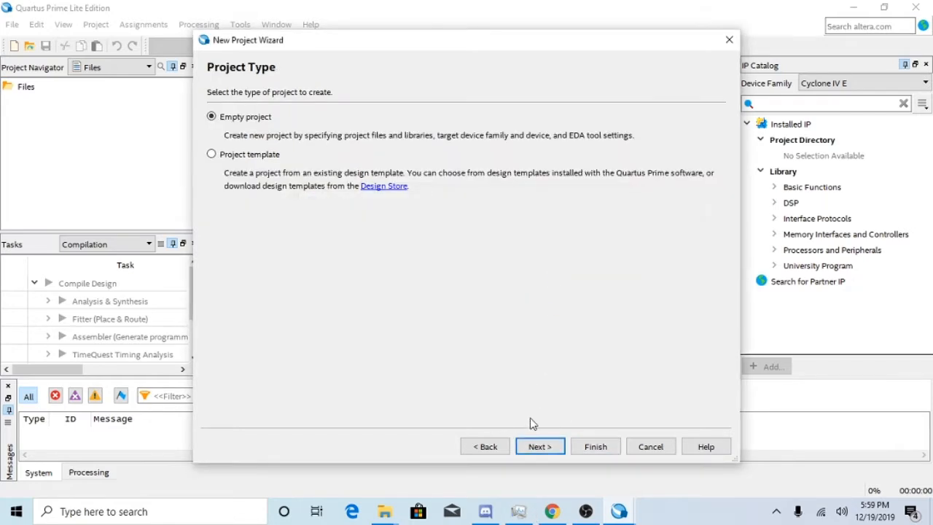
Keep the empty project type without adding files, and target the Cyclone IV E device EP4CE115F29C7.
click(540, 446)
click(540, 446)
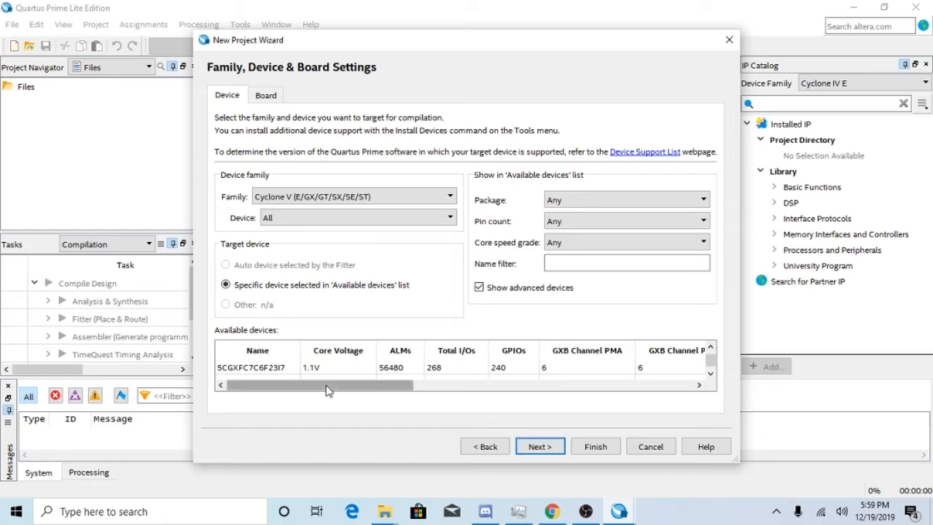
scroll(311, 372, up, 6)
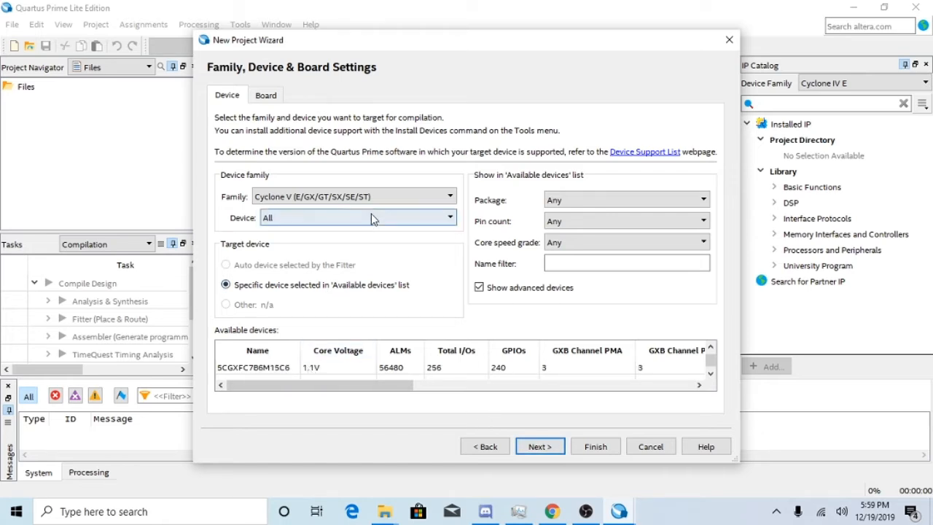
click(357, 197)
click(362, 239)
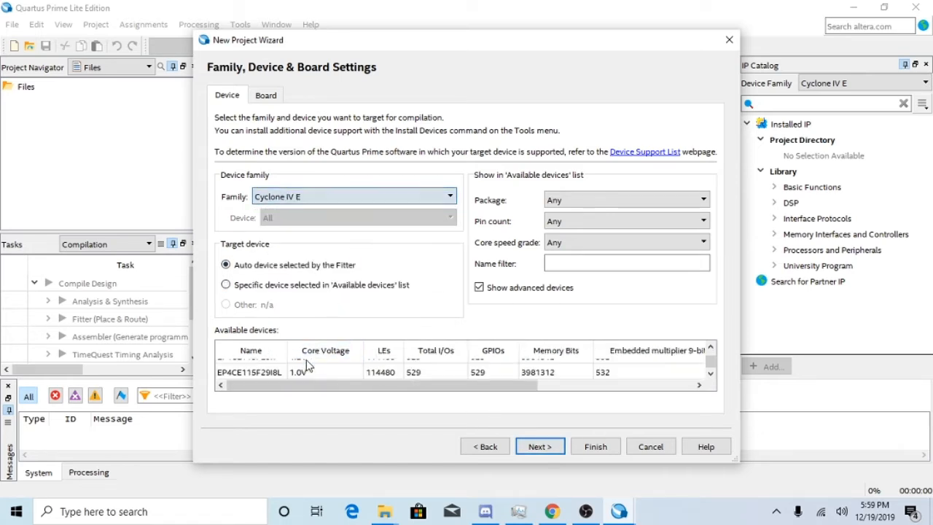
scroll(306, 368, up, 3)
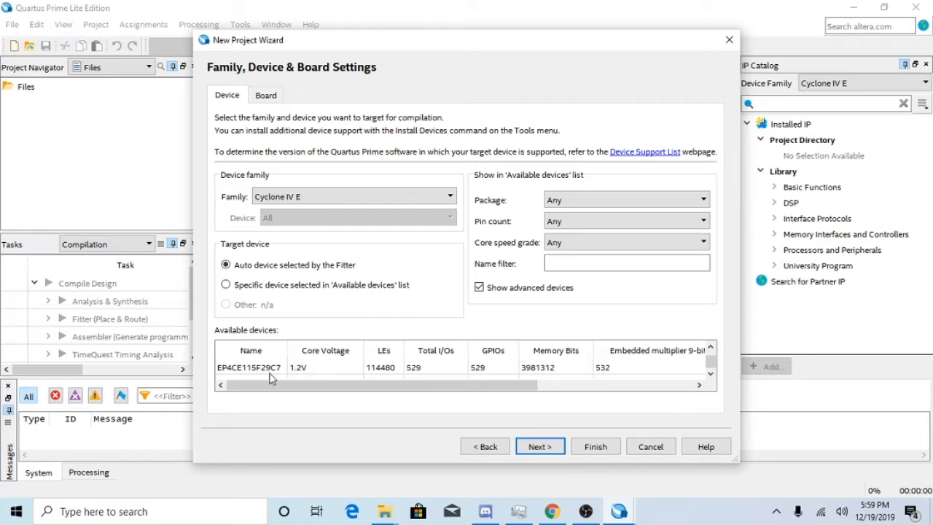
click(271, 370)
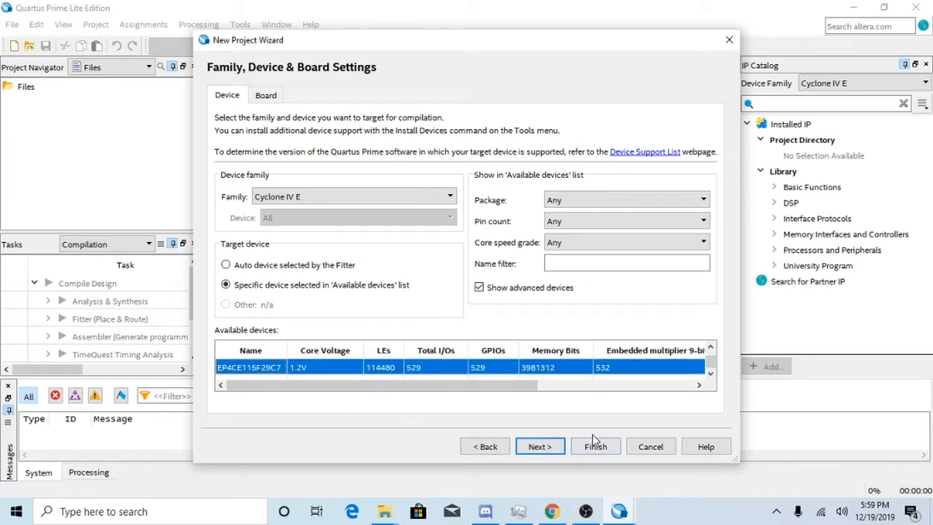
Leave all EDA tools set to None and finish creating the project.
click(546, 449)
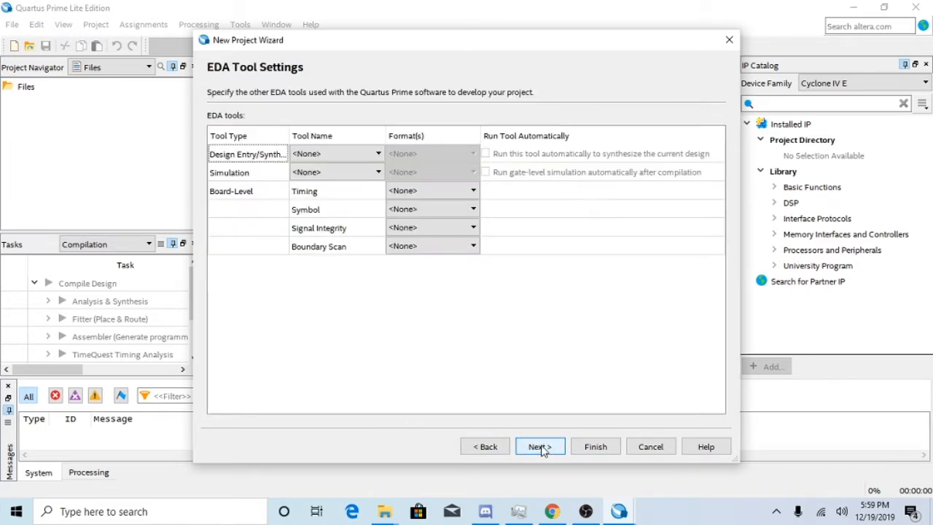
click(555, 448)
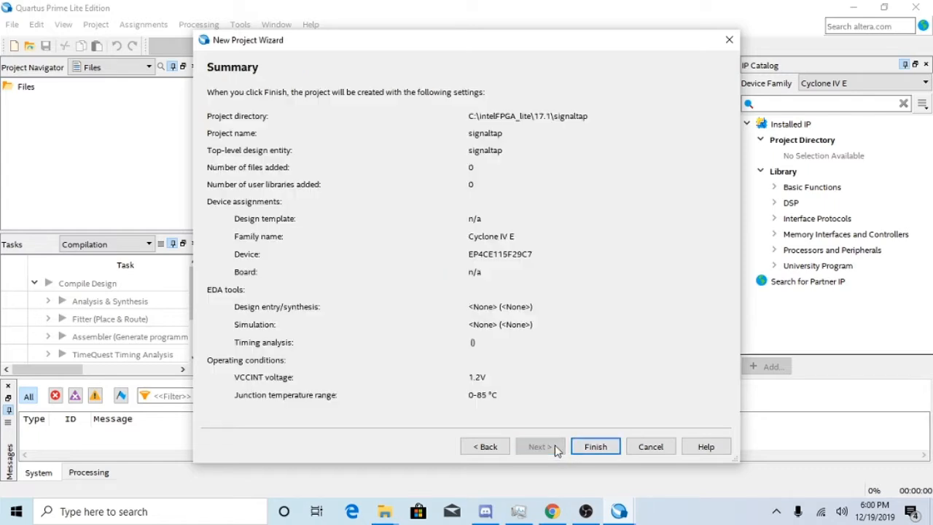
click(594, 449)
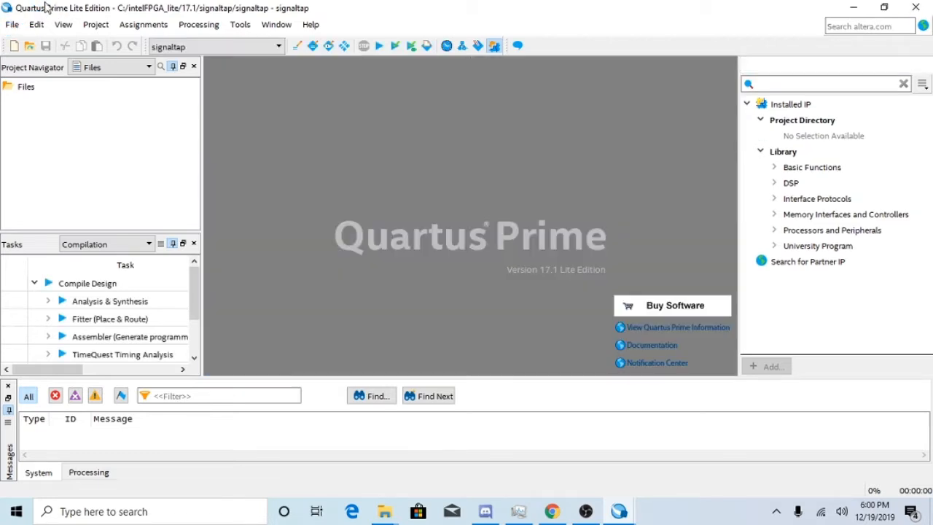
Create a new VHDL file and paste the copied digit3clock counter code into it.
click(13, 25)
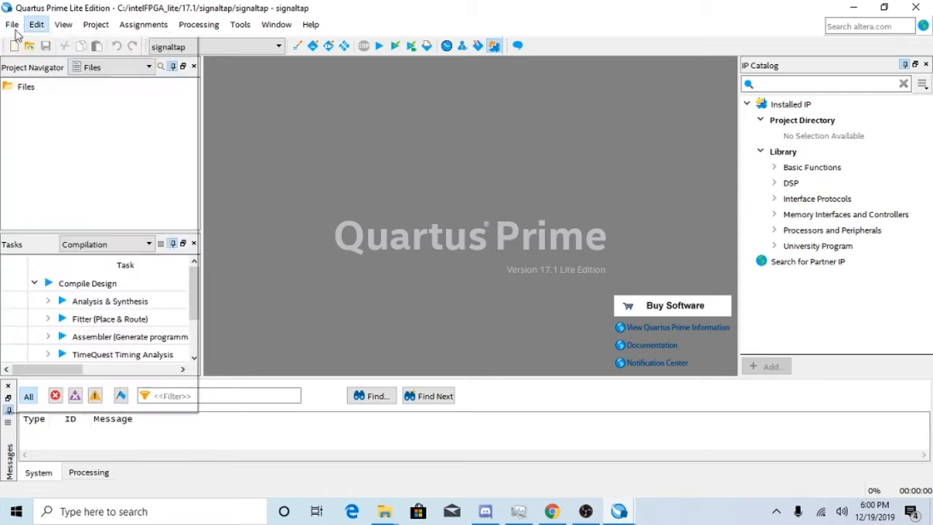
click(33, 41)
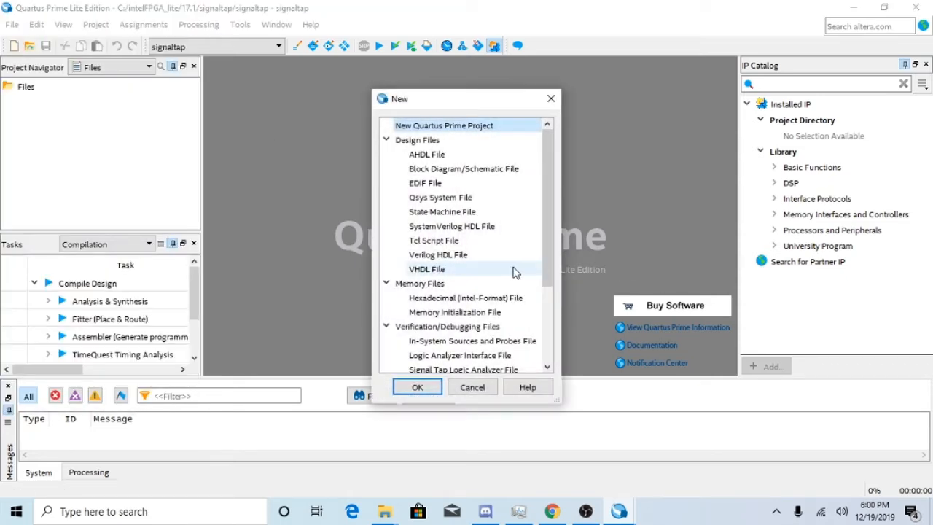
click(508, 271)
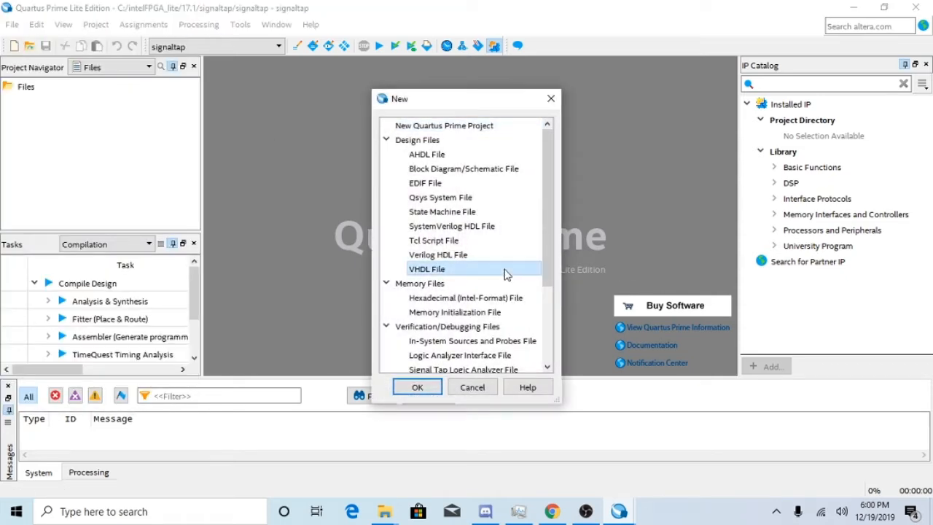
double_click(508, 271)
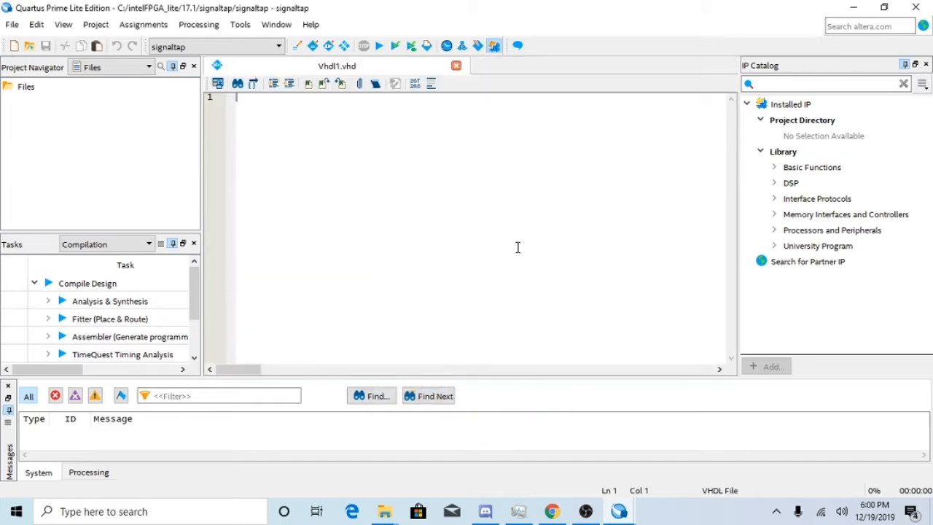
text(LIBRARY ieee; USE ieee.std_logic_1164.ALL;  ENTITY digit3clock IS    PORT(ncp,nrd           : IN      std_logic;         q                 : BUFFER integer RANGE 0 TO 15); END digit3clock;  ARCHITECTURE arc OF digit3clock IS BEGIN    PROCESS(ncp,nrd)    BEGIN       IF (nrd='0' OR q=10) THEN          q<=0;       ELSIF (ncp'EVENT AND ncp='0') THEN          q<=q+1;       END IF;    END PROCESS; END arc;)
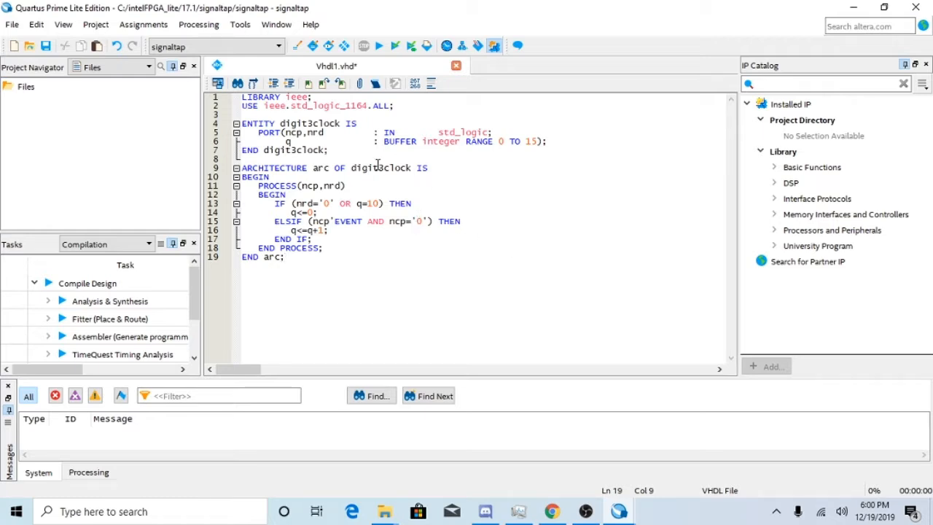
Replace digit3clock with signaltap in the ARCHITECTURE, entity END and ENTITY lines of the VHDL code.
drag(412, 167, 352, 169)
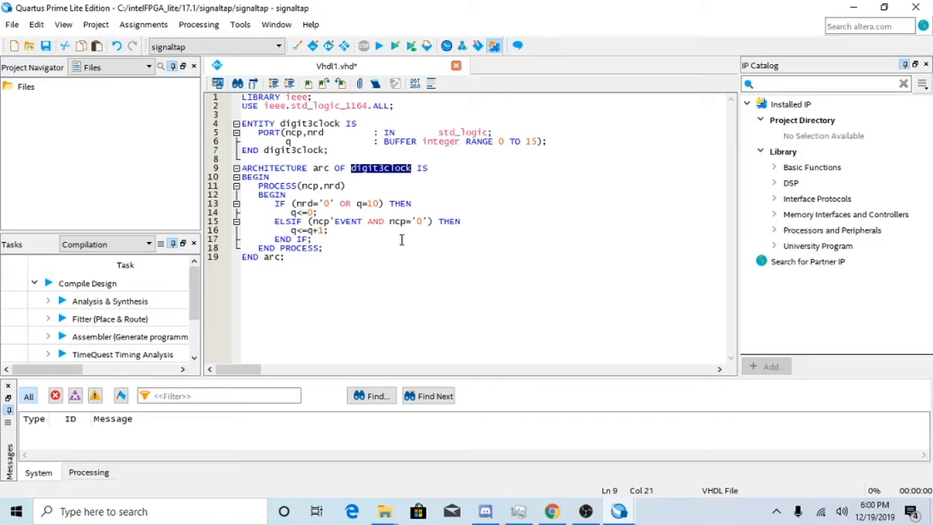
text(signalt)
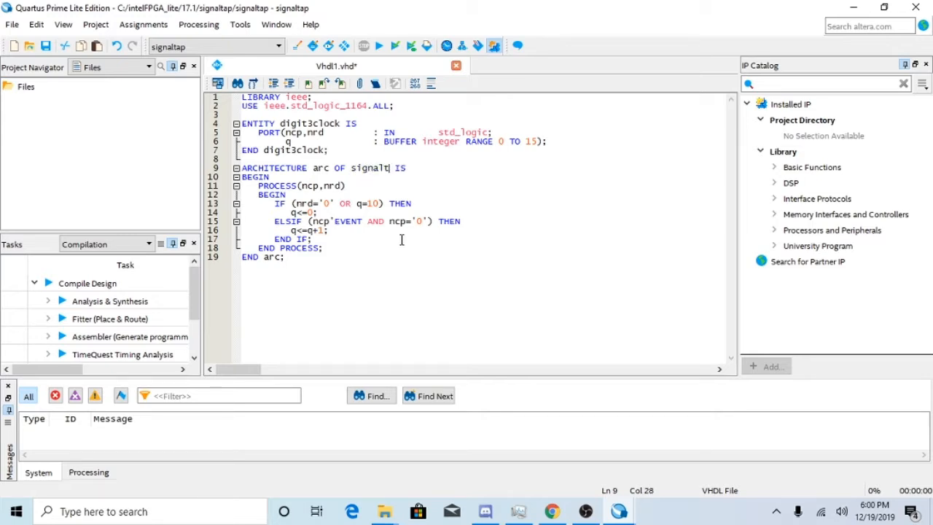
text(ap)
drag(327, 150, 263, 151)
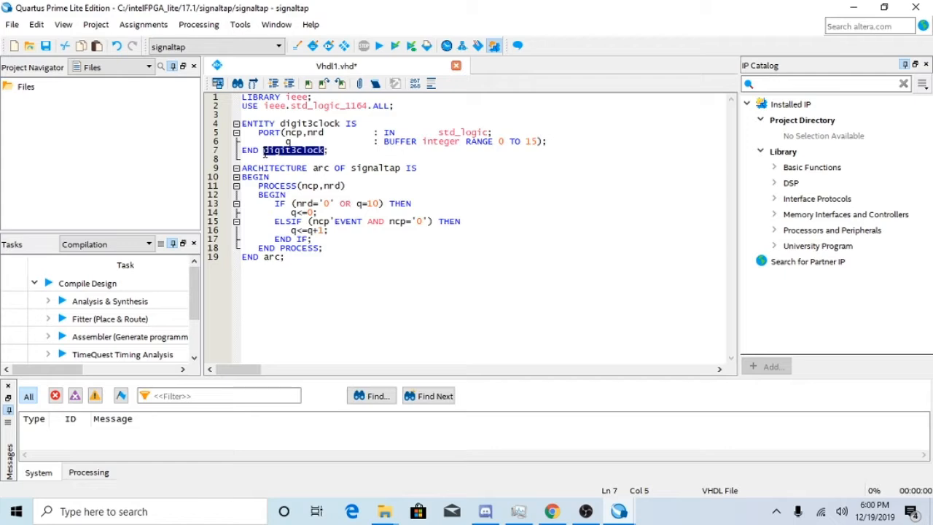
text(s)
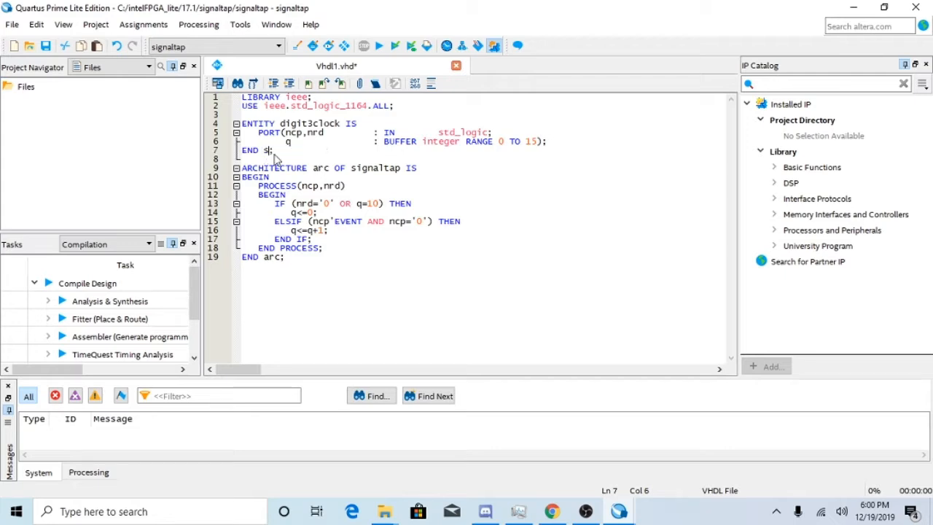
text(ignaltap)
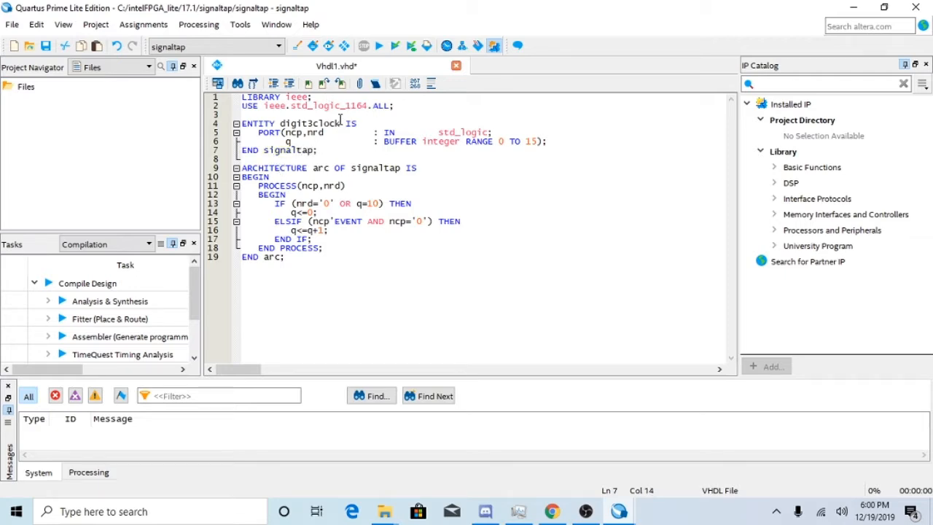
drag(339, 118, 314, 124)
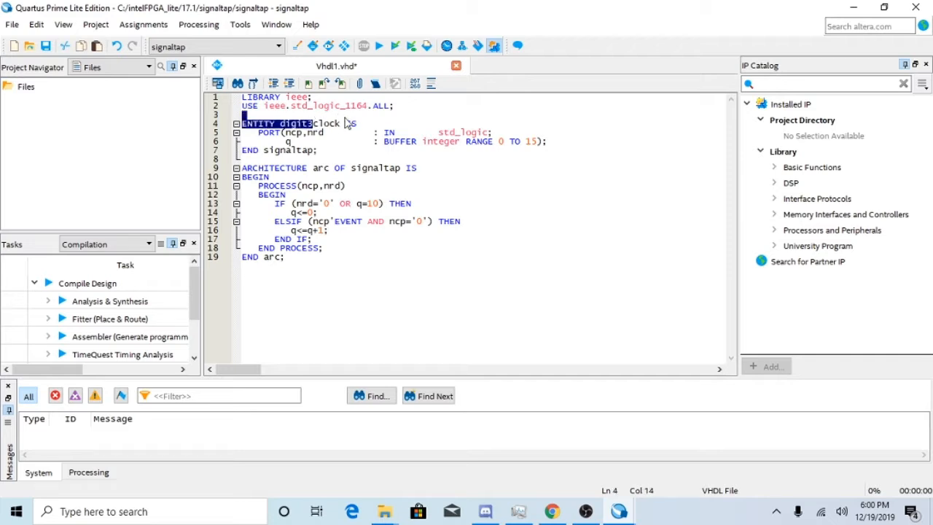
double_click(338, 123)
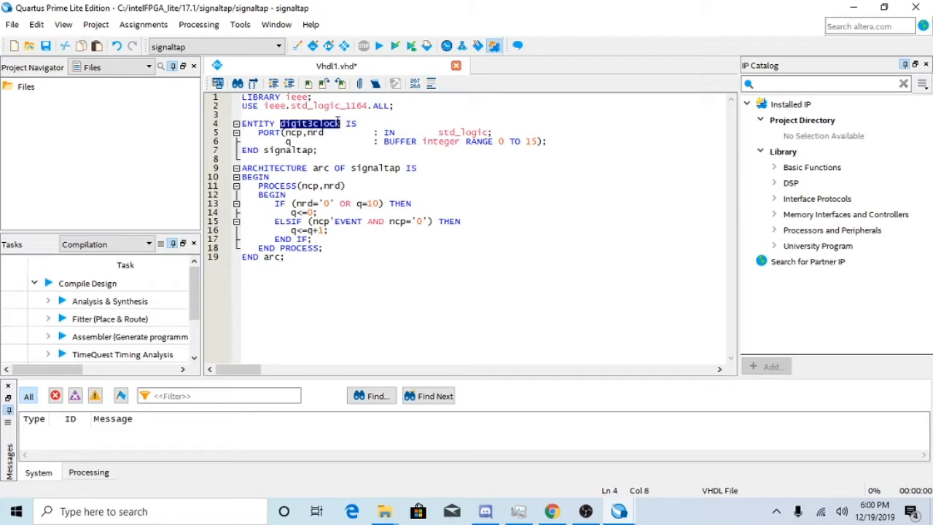
text(signalt)
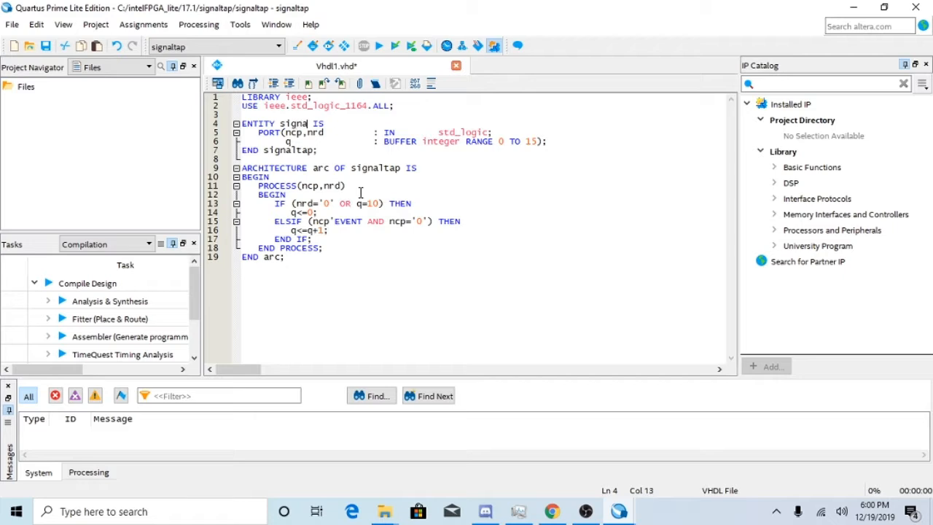
text(ap)
click(359, 188)
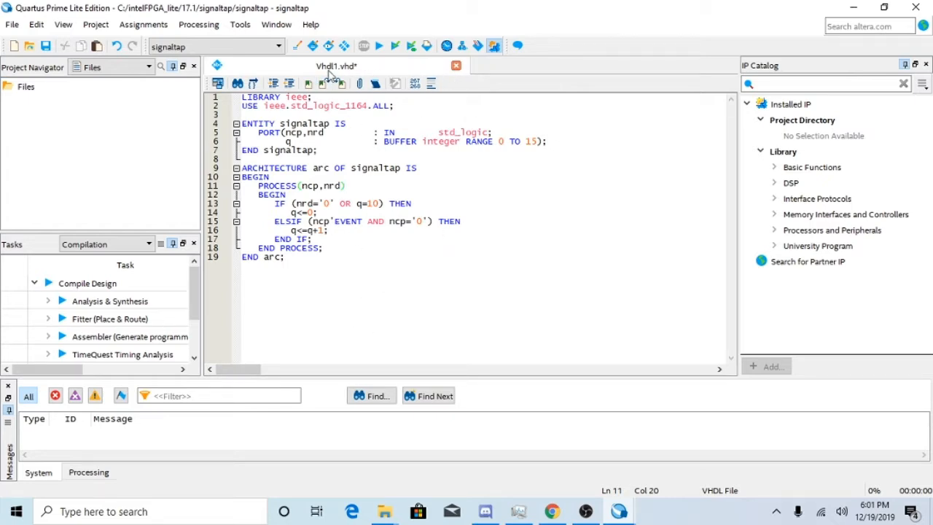
Start a full compilation, saving the VHDL file as signaltap within the project, and return to its code.
click(181, 27)
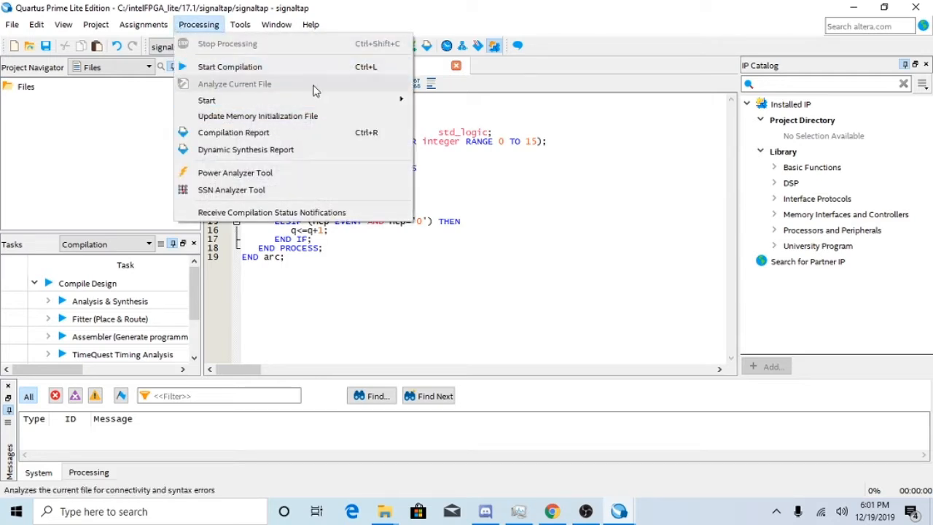
click(245, 67)
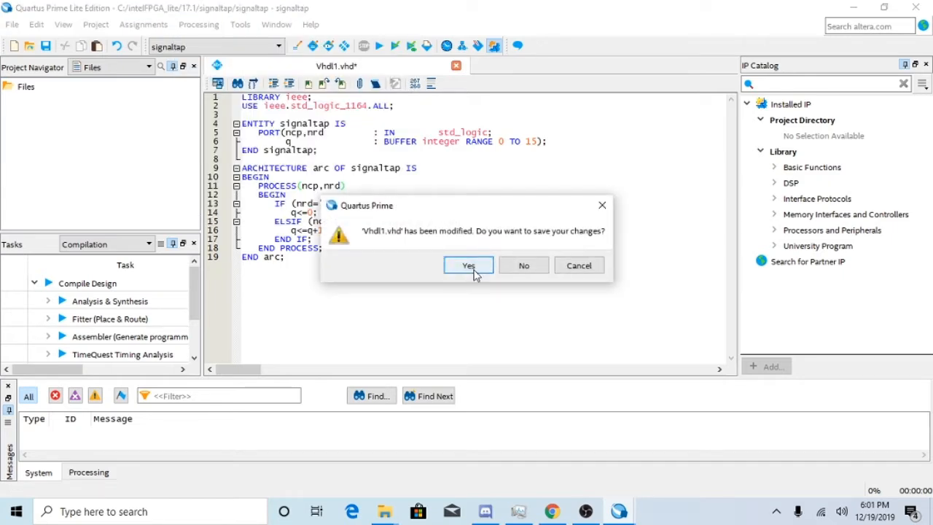
click(483, 267)
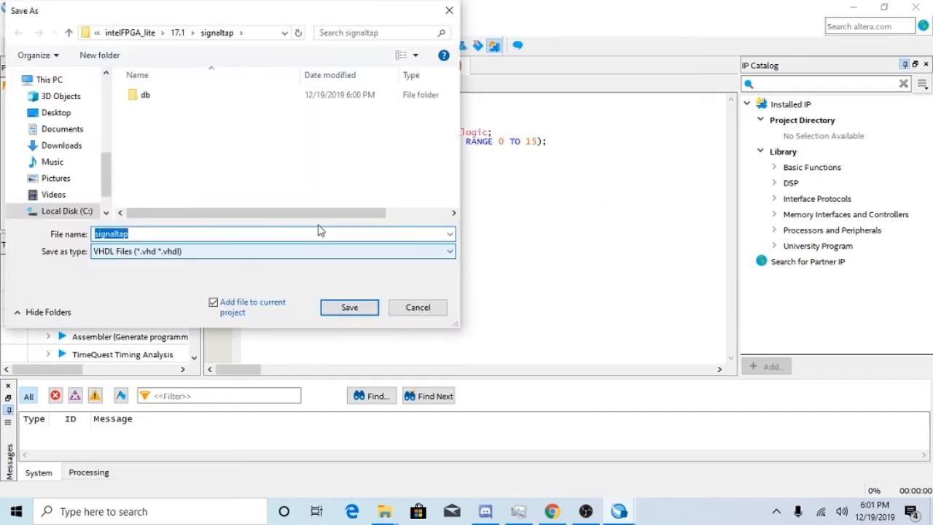
click(366, 308)
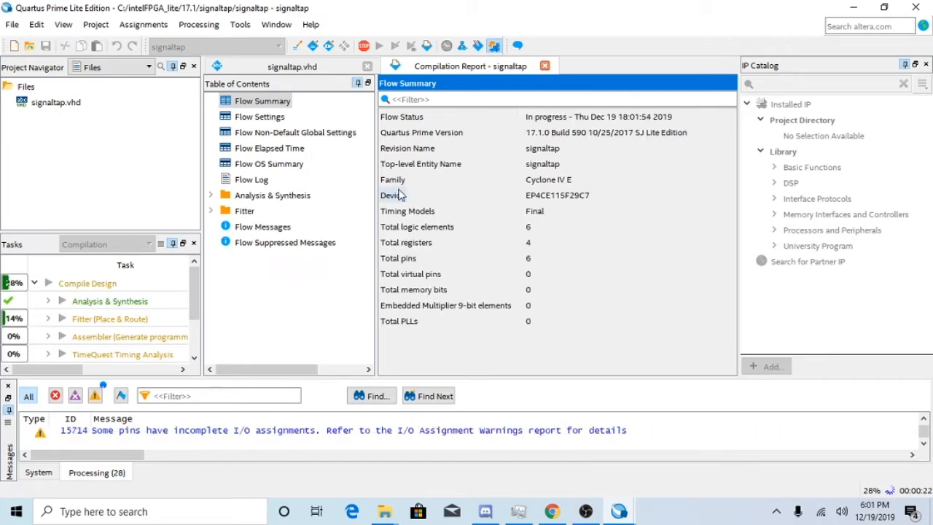
click(284, 66)
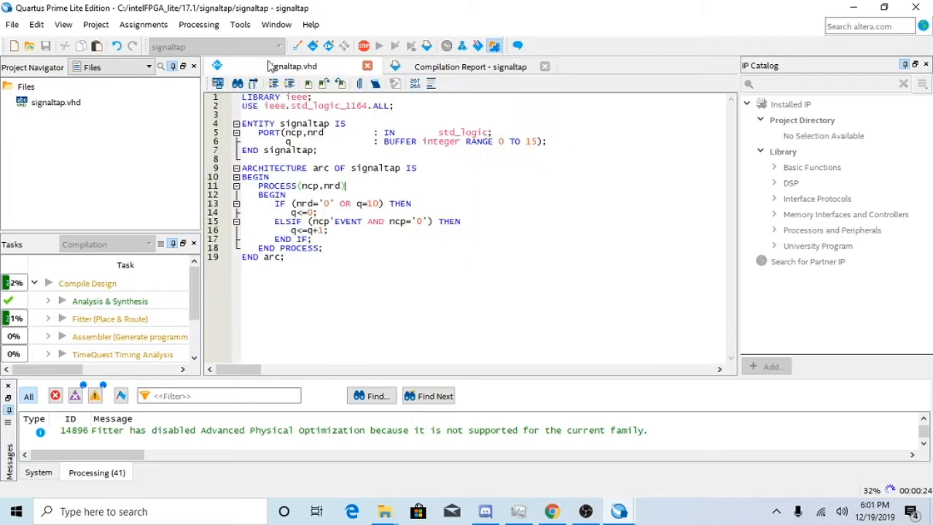
click(11, 24)
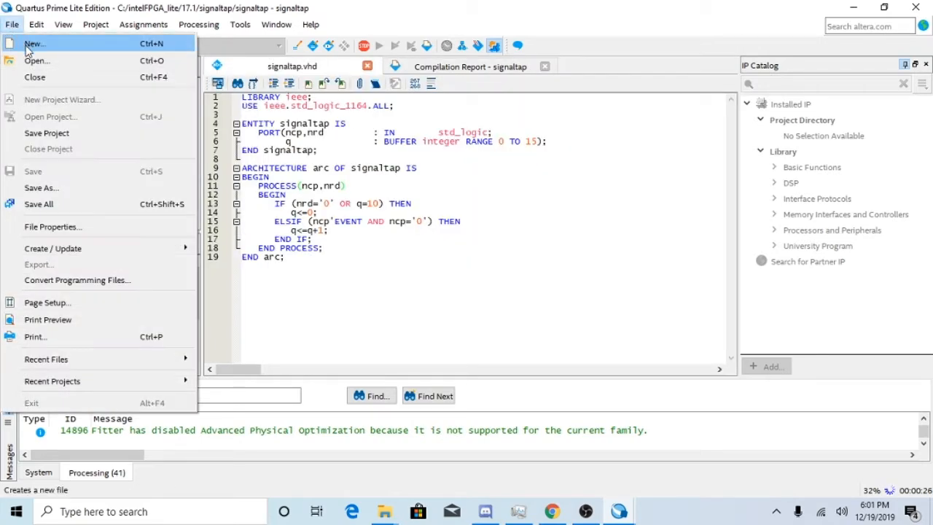
click(26, 41)
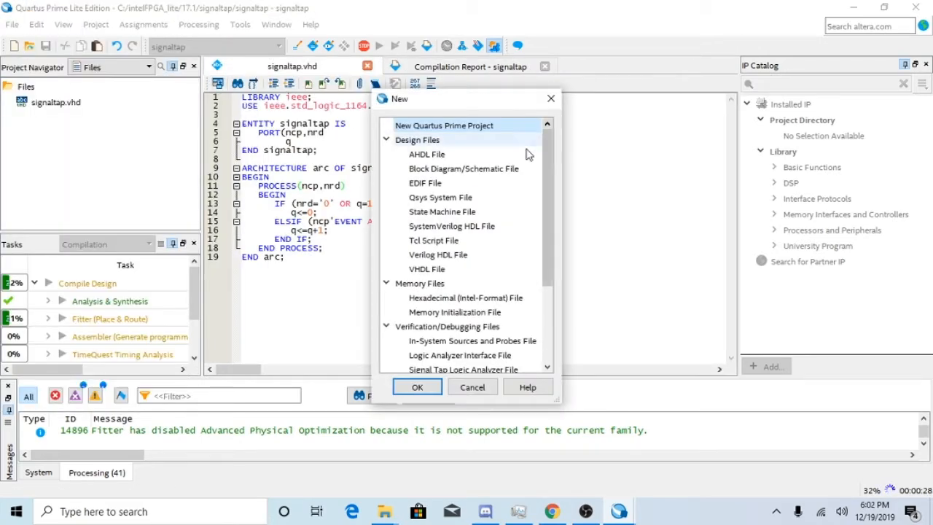
click(552, 100)
click(11, 24)
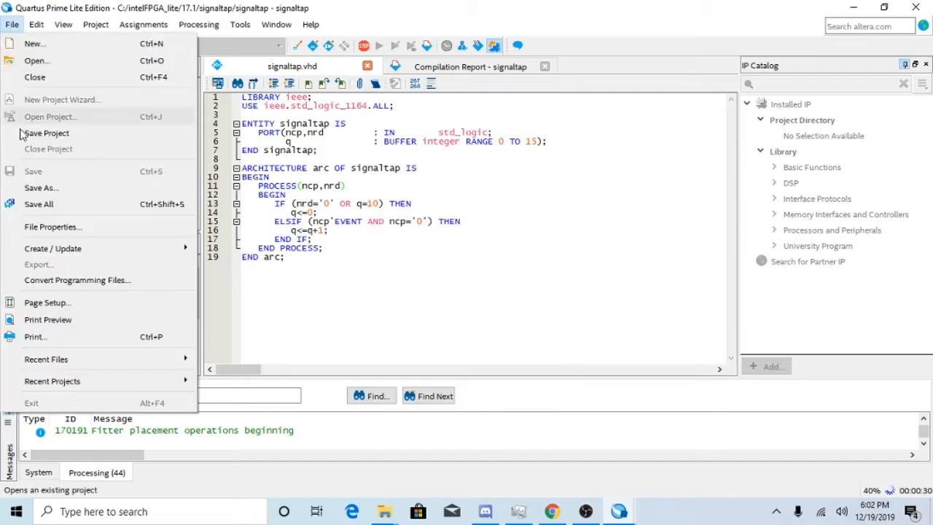
mouse_move(149, 250)
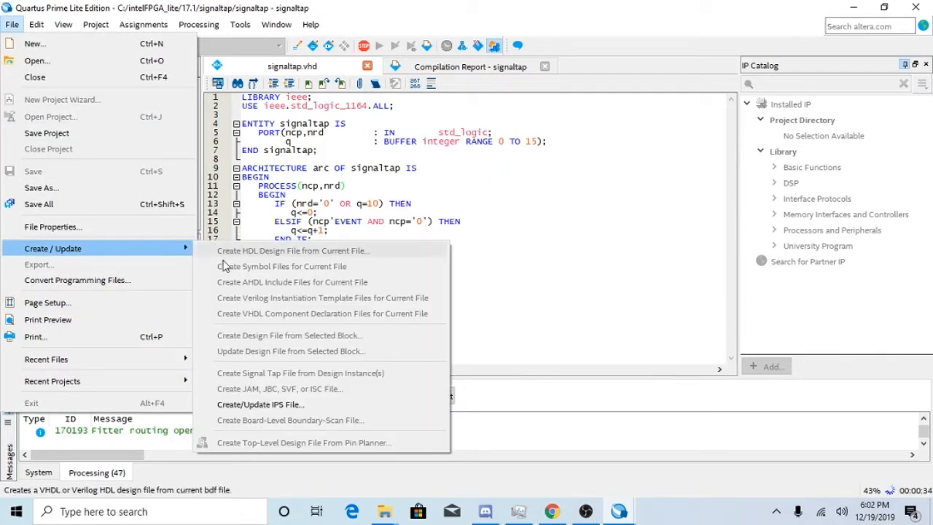
click(596, 223)
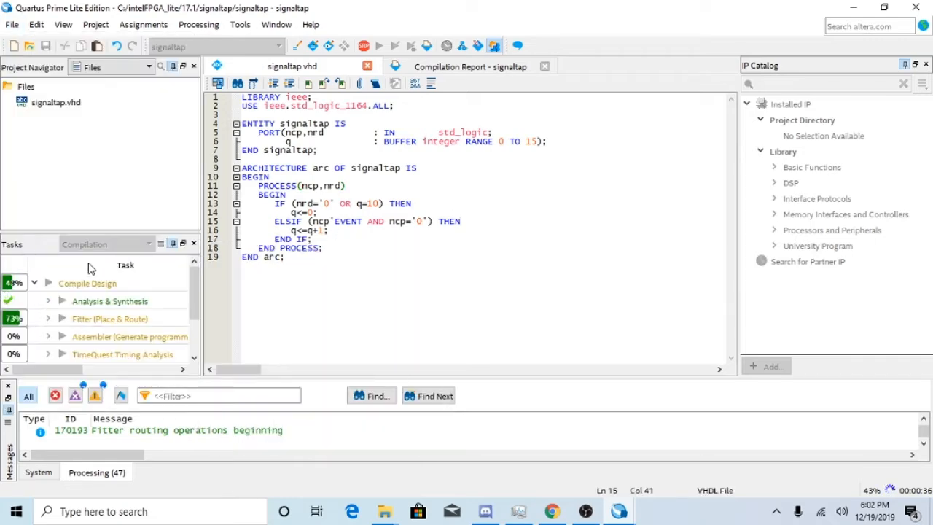
click(12, 24)
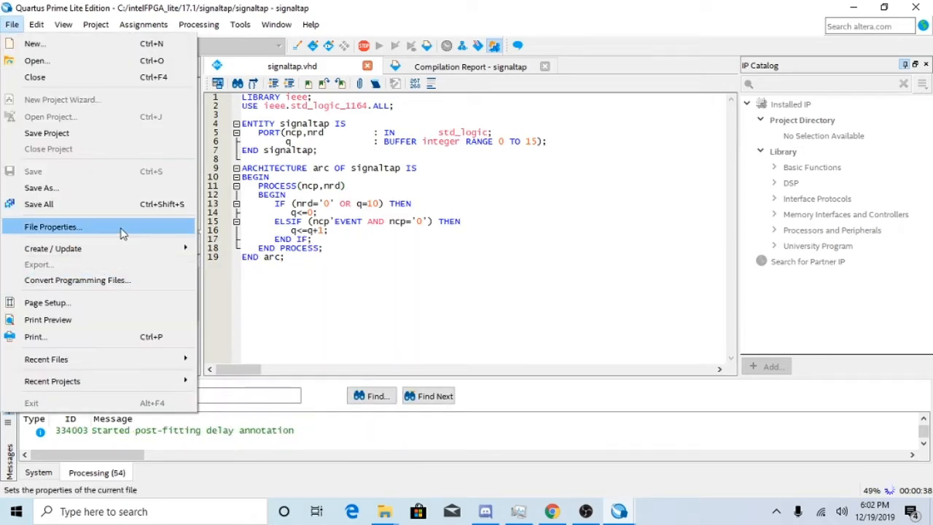
mouse_move(126, 253)
click(521, 297)
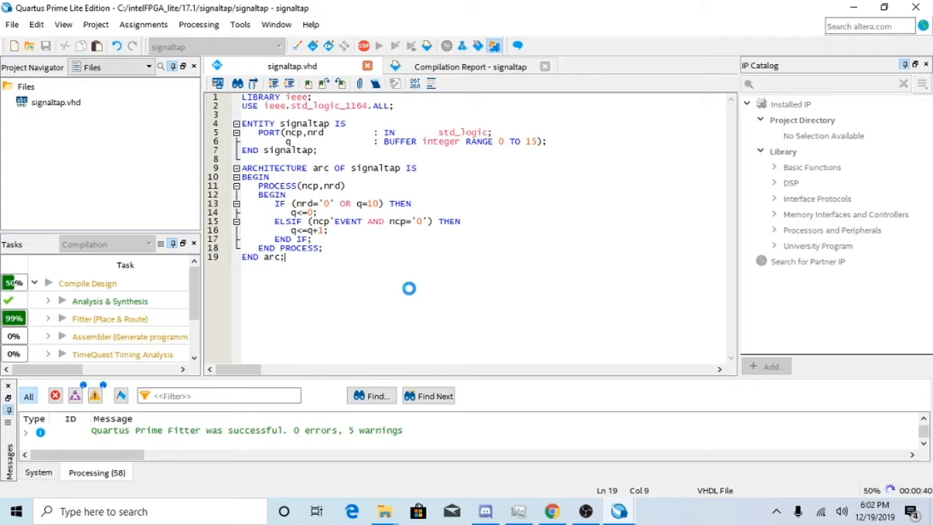
scroll(126, 311, down, 1)
scroll(133, 316, up, 1)
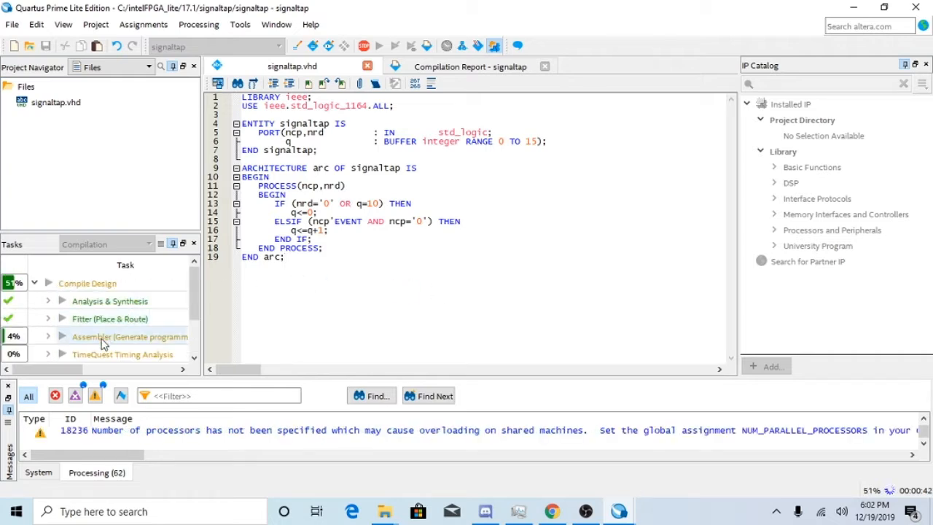
scroll(94, 336, down, 1)
scroll(91, 334, up, 1)
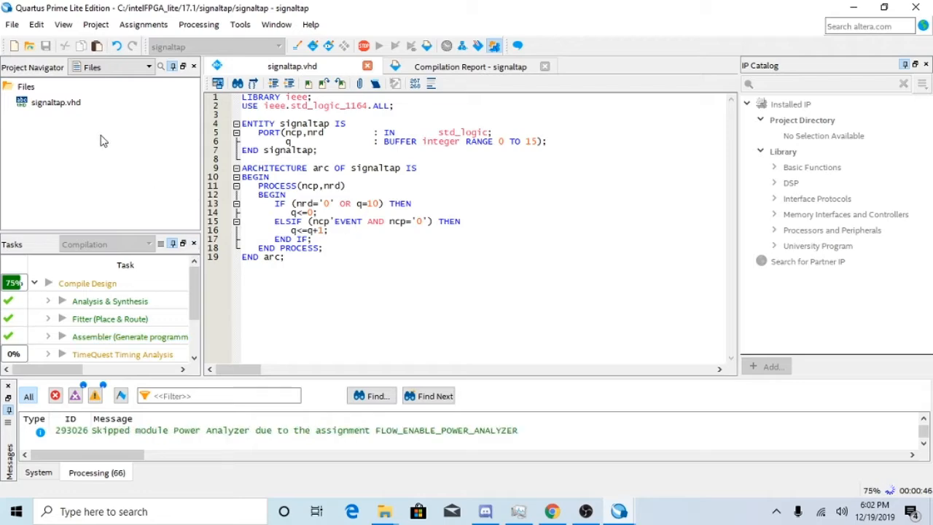
click(197, 25)
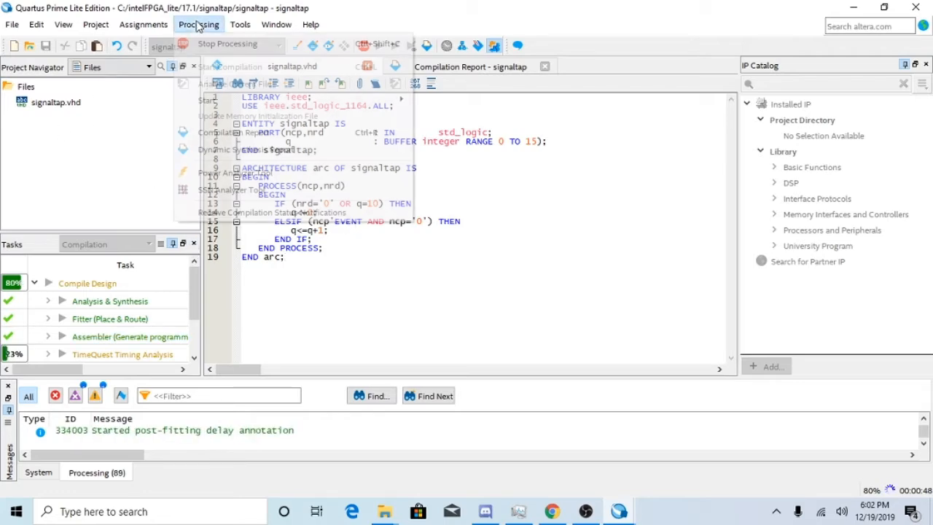
mouse_move(12, 24)
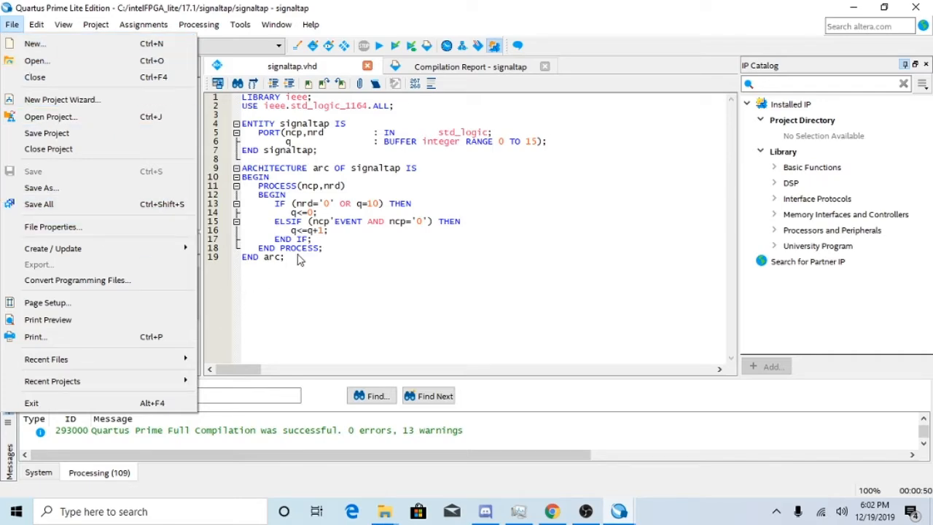
click(299, 260)
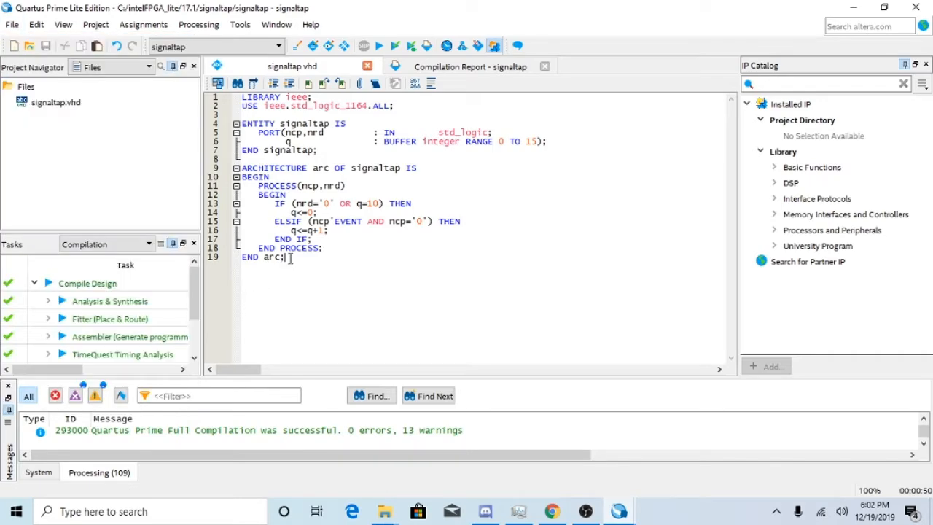
Create a symbol file from the signaltap.vhd counter code.
click(33, 24)
mouse_move(13, 24)
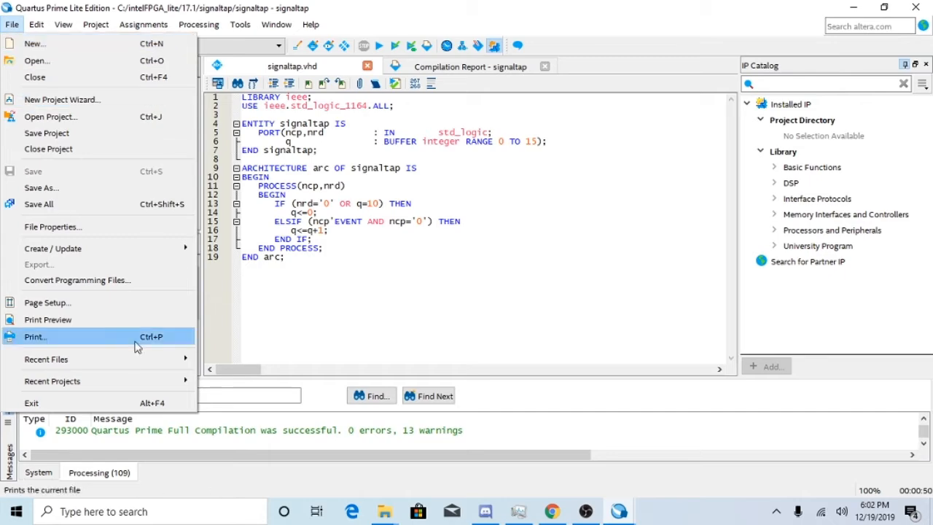
mouse_move(169, 251)
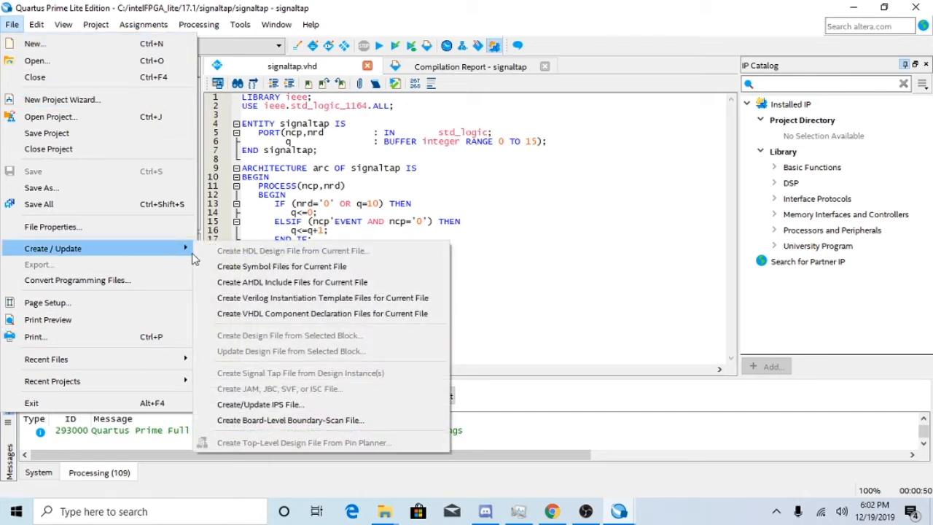
click(281, 267)
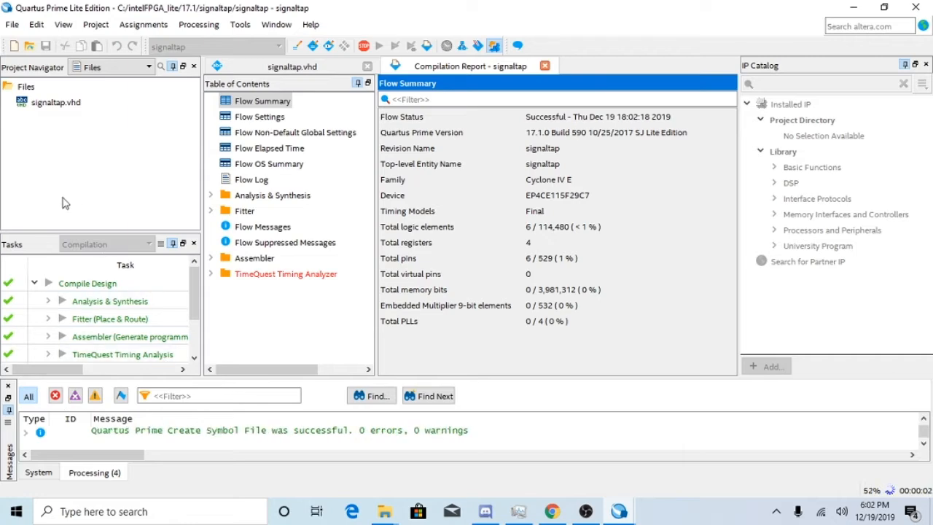
click(11, 24)
click(34, 62)
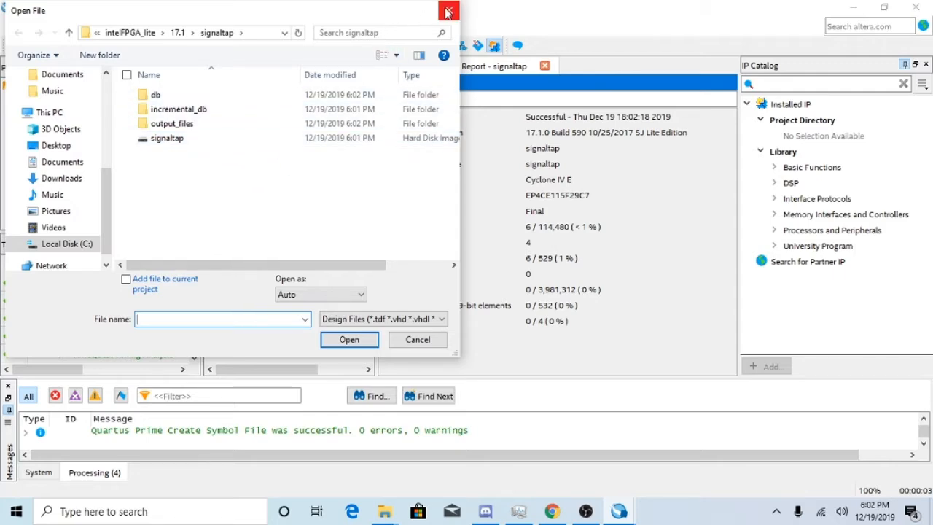
click(450, 12)
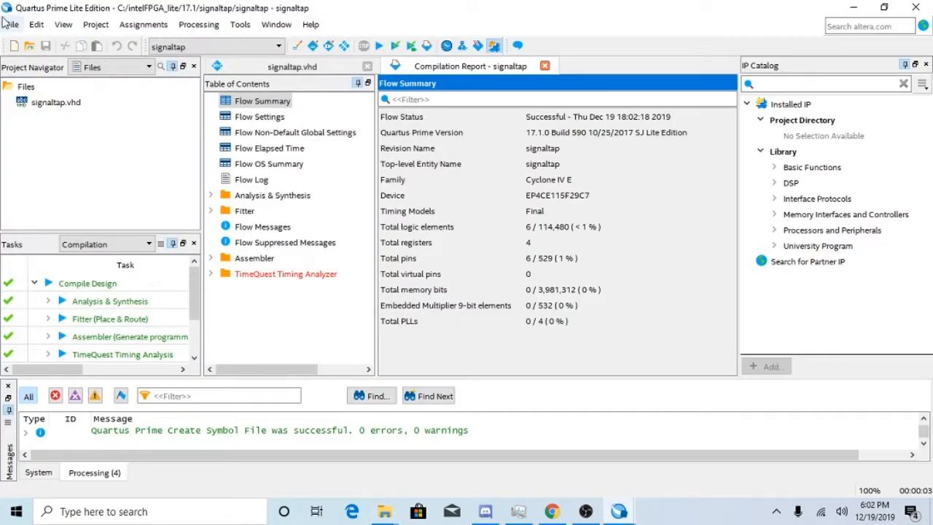
Create a new Block Diagram/Schematic file in the signaltap project.
click(13, 26)
click(33, 44)
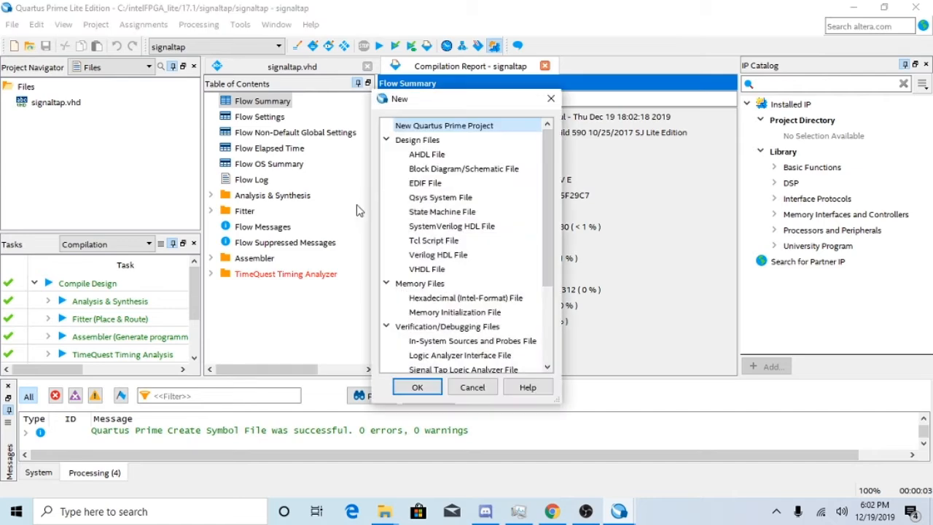
double_click(455, 173)
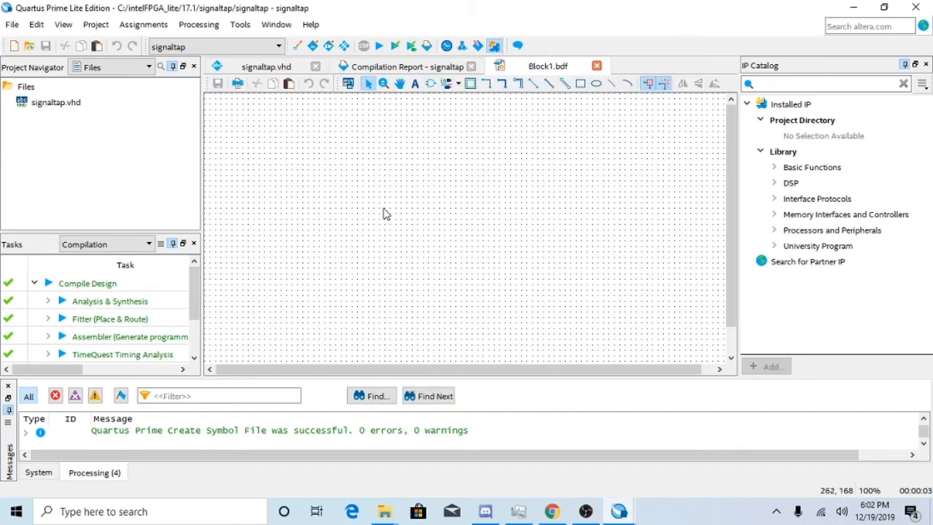
Insert the signaltap symbol from the Project library and place it near the middle of the blank schematic.
right_click(384, 210)
mouse_move(521, 337)
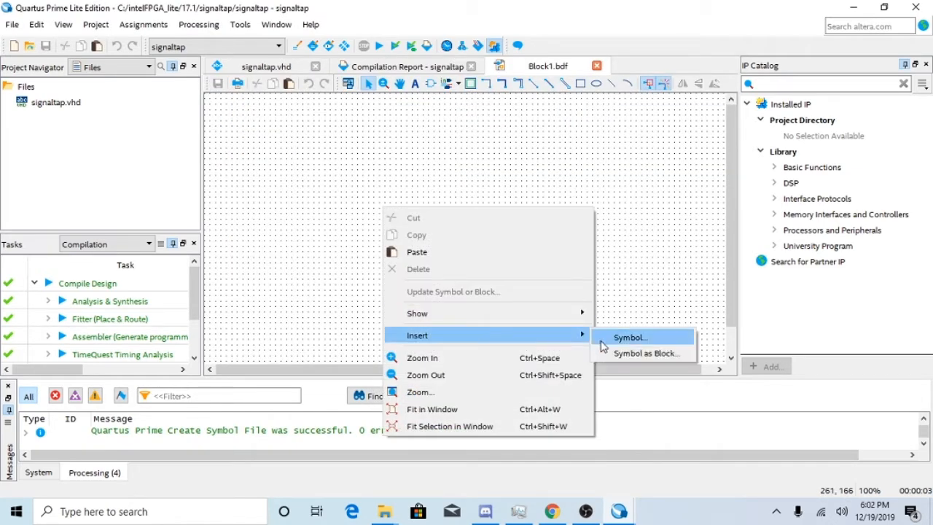
click(616, 337)
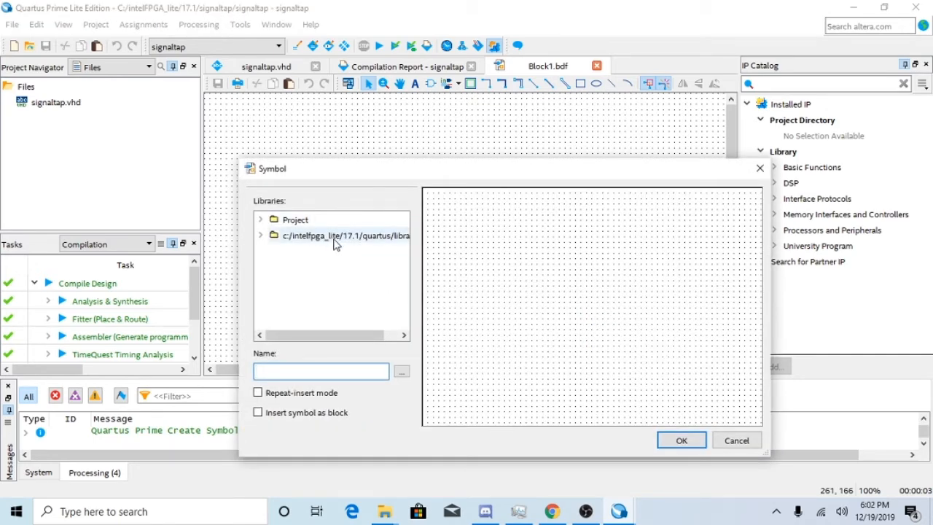
double_click(335, 244)
click(312, 223)
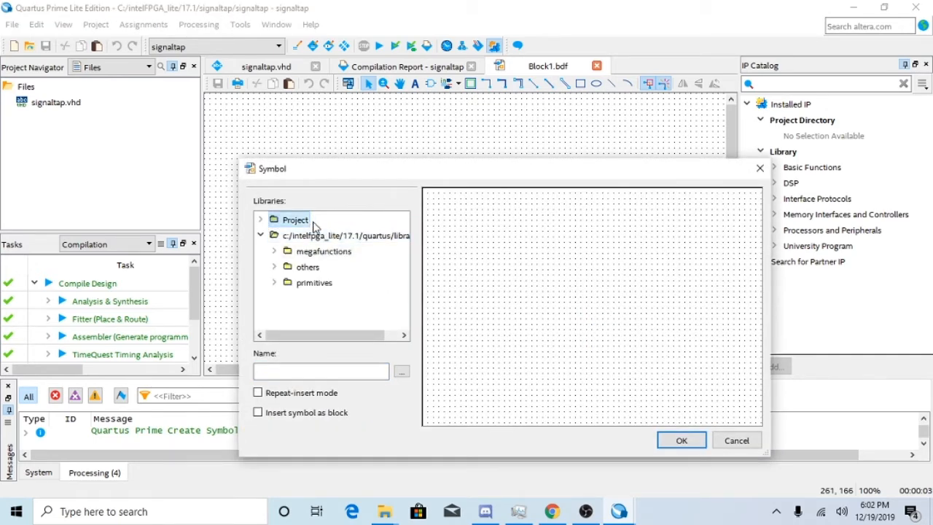
double_click(313, 221)
double_click(319, 235)
click(385, 182)
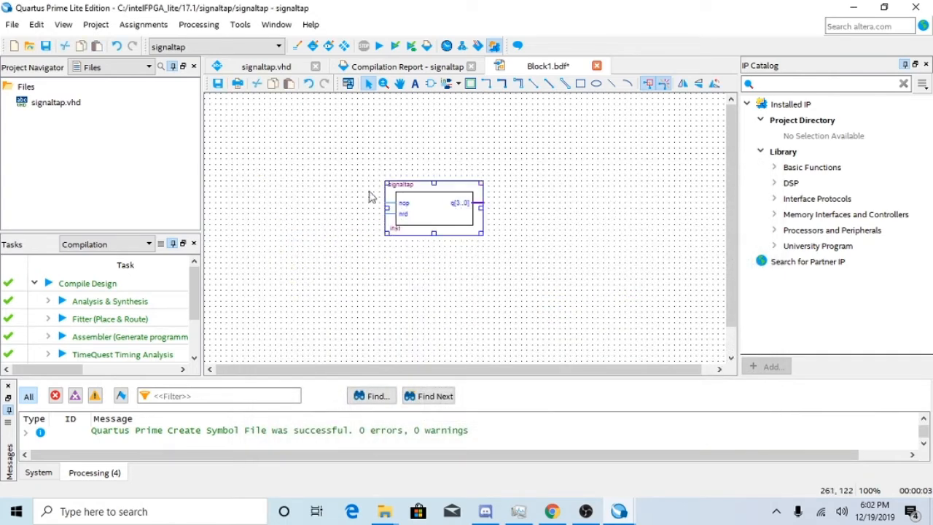
click(327, 220)
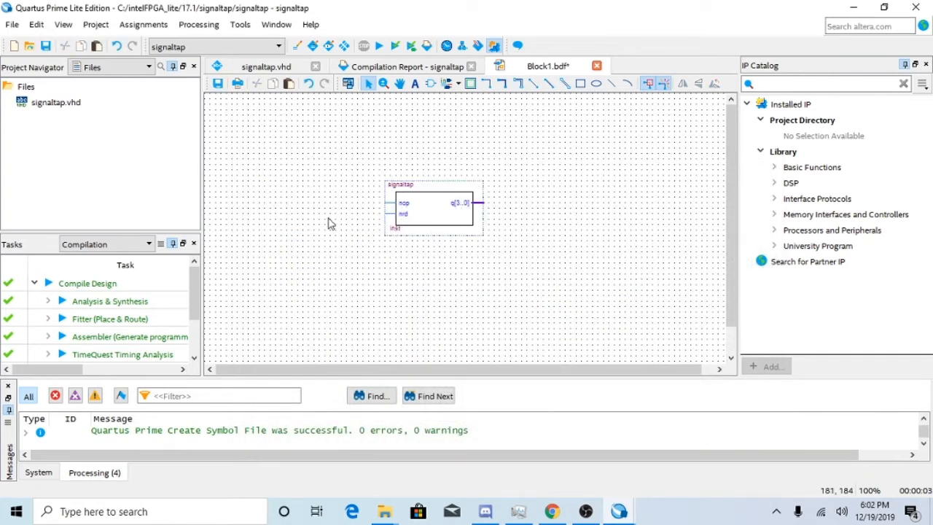
Open the existing Block1.bdf schematic from the digit3clock folder inside the 17.1 directory.
click(13, 25)
click(29, 58)
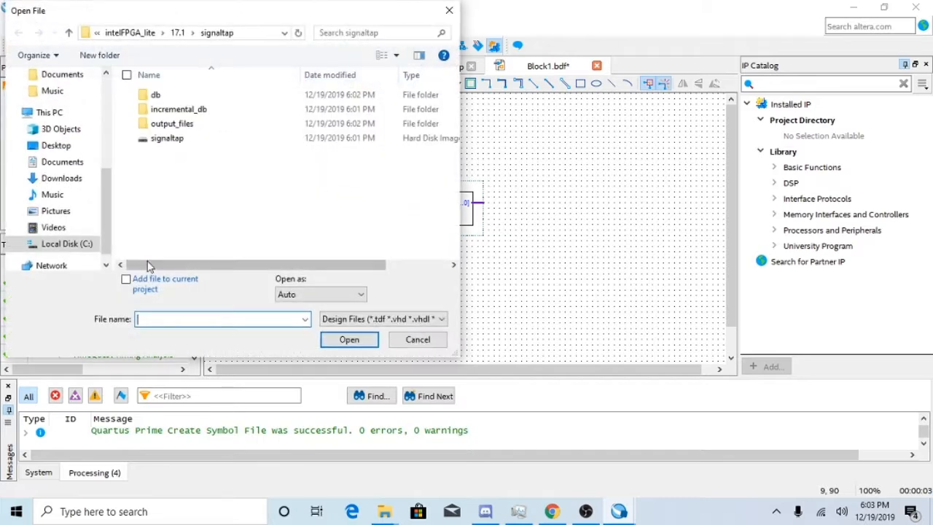
click(177, 32)
scroll(183, 182, down, 1)
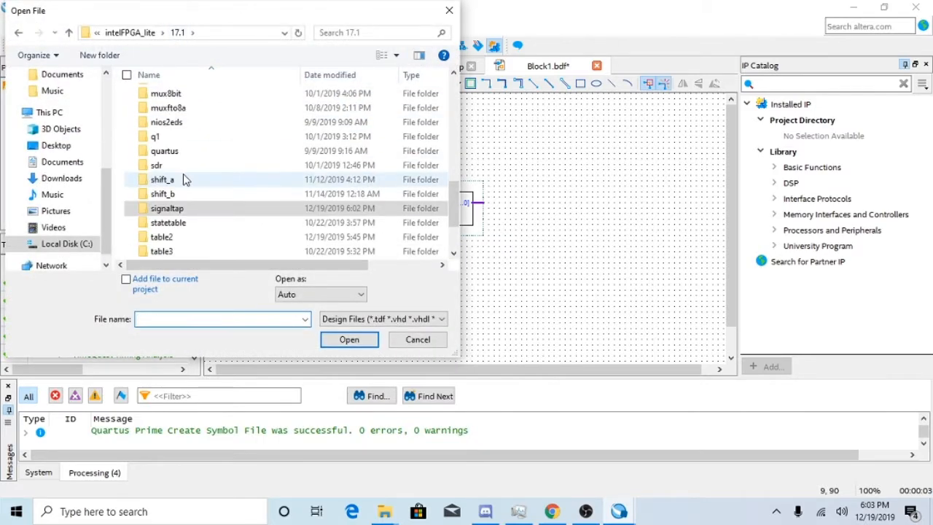
scroll(183, 180, up, 5)
scroll(183, 179, up, 5)
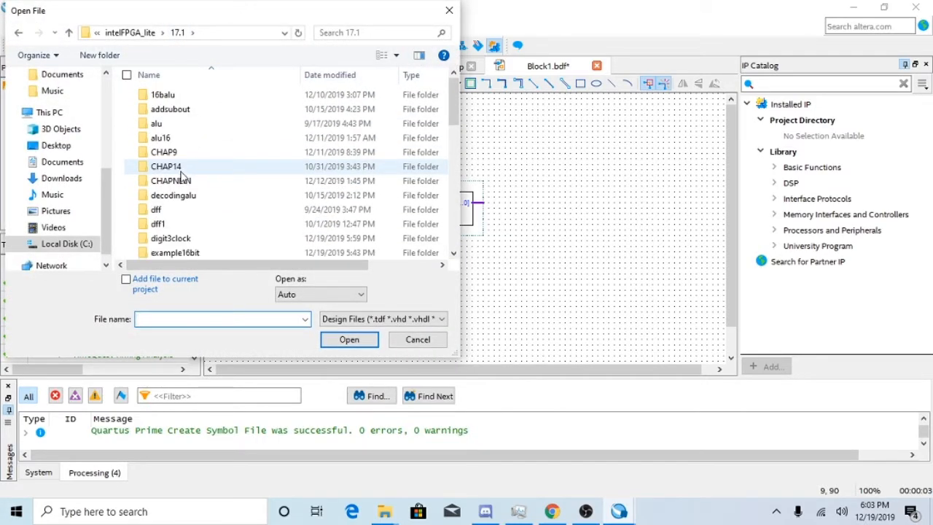
scroll(201, 150, down, 3)
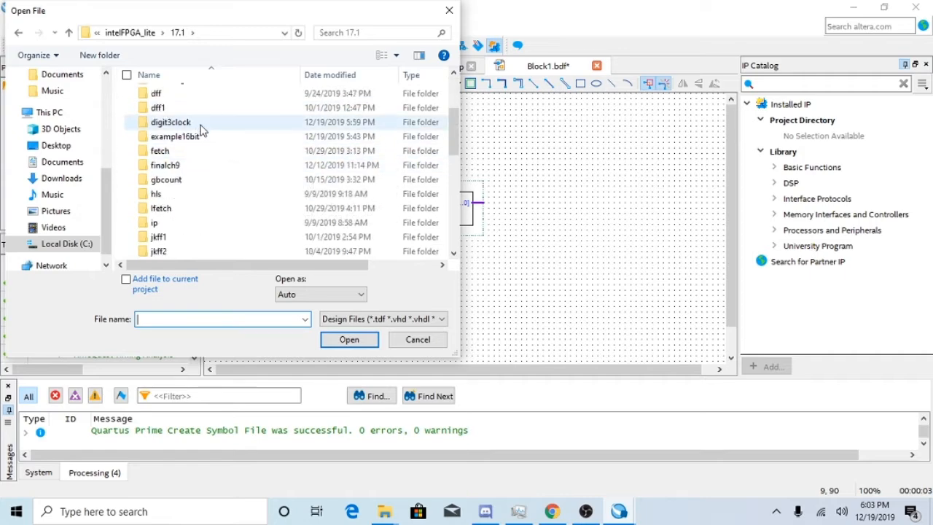
double_click(198, 123)
double_click(198, 171)
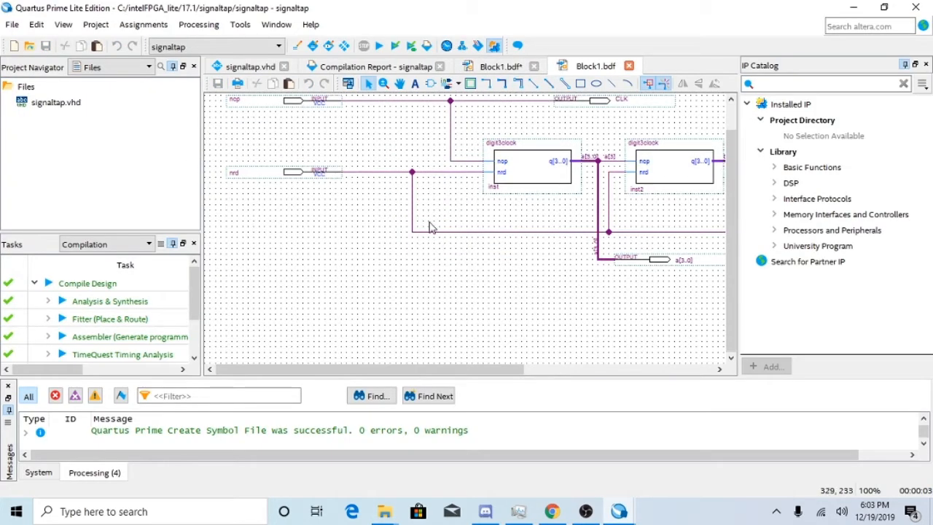
Copy the three digit3clock blocks with their wiring and output pins, without the two input pins, from the existing schematic.
ctrl+scroll(430, 228, down, 2)
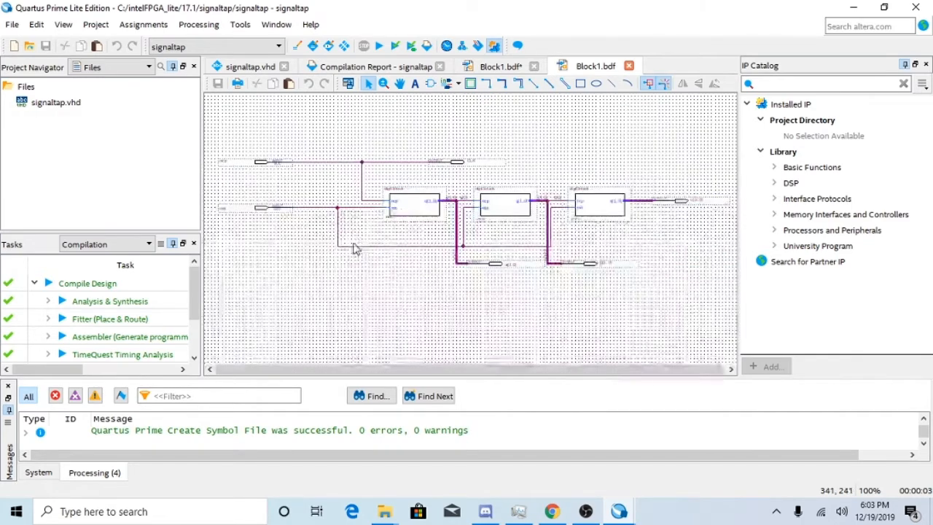
ctrl+scroll(469, 306, up, 2)
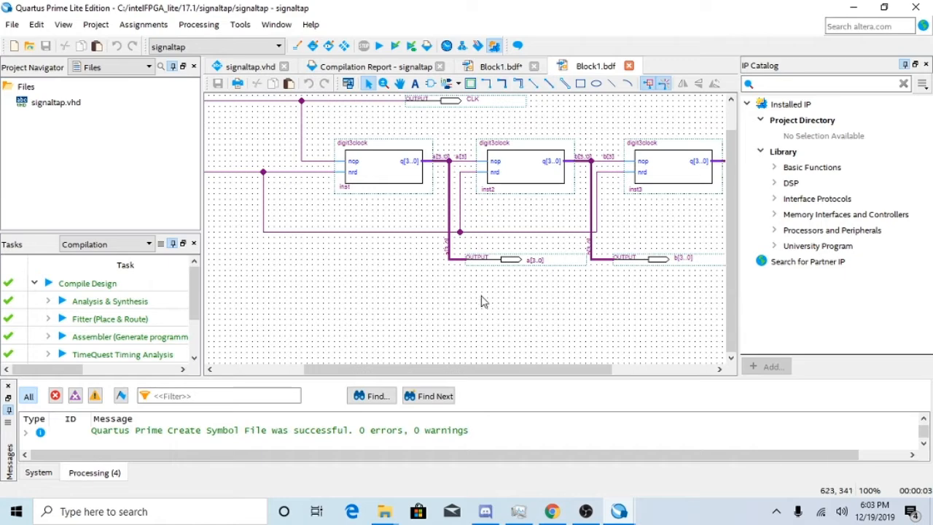
ctrl+scroll(481, 301, down, 1)
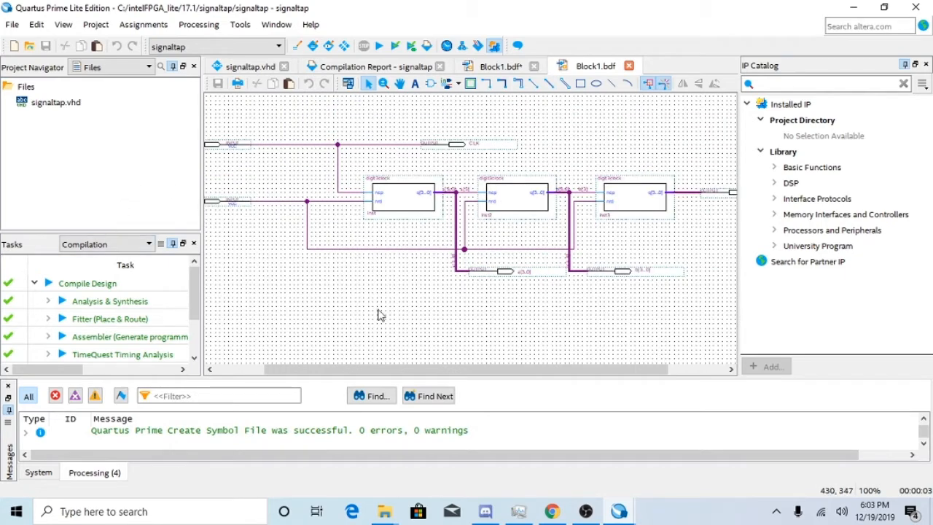
drag(382, 367, 167, 121)
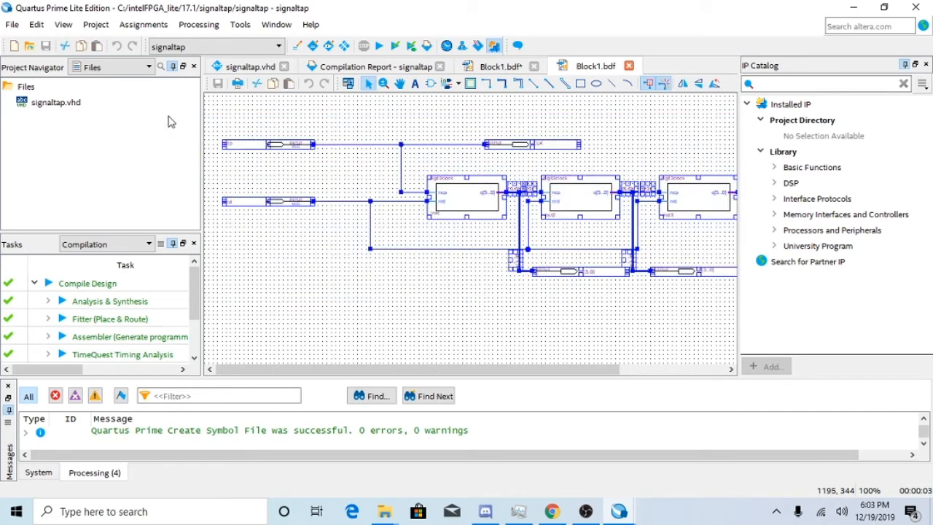
drag(437, 370, 608, 350)
click(681, 225)
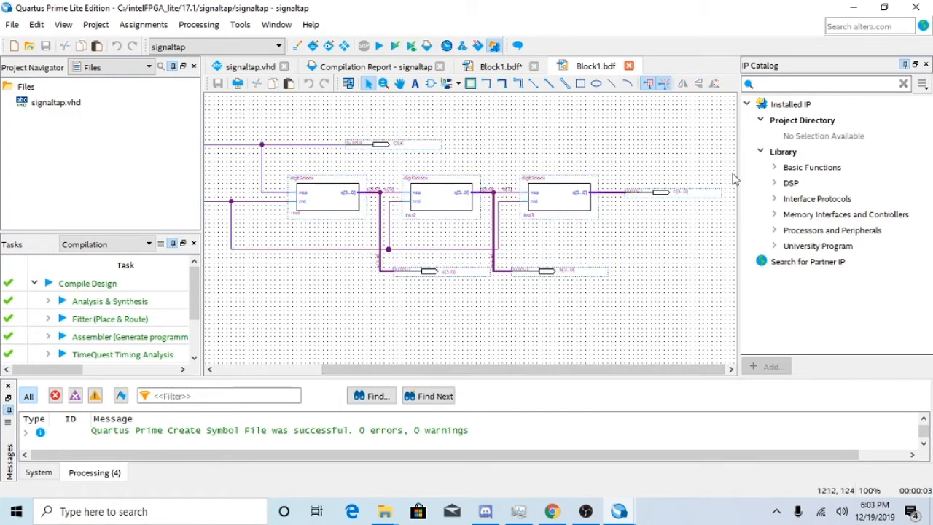
drag(735, 155, 237, 327)
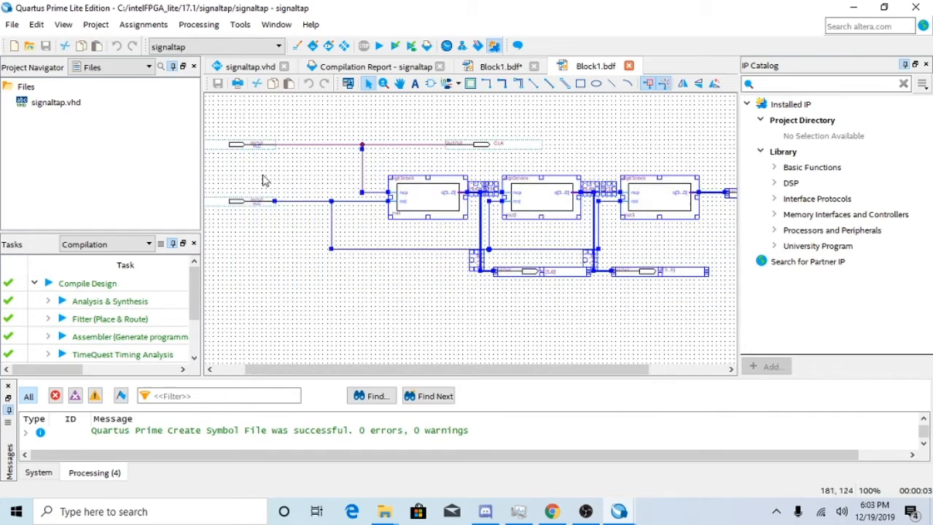
drag(227, 124, 808, 340)
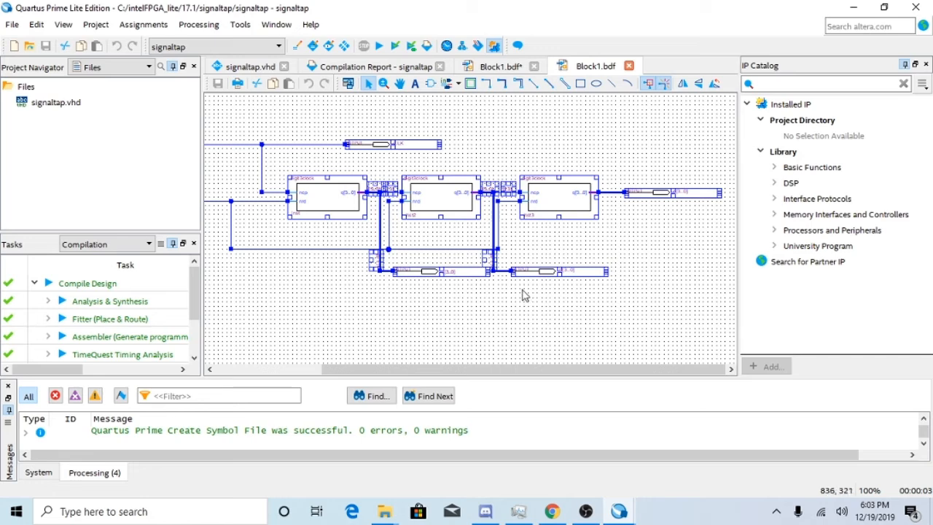
drag(462, 370, 343, 372)
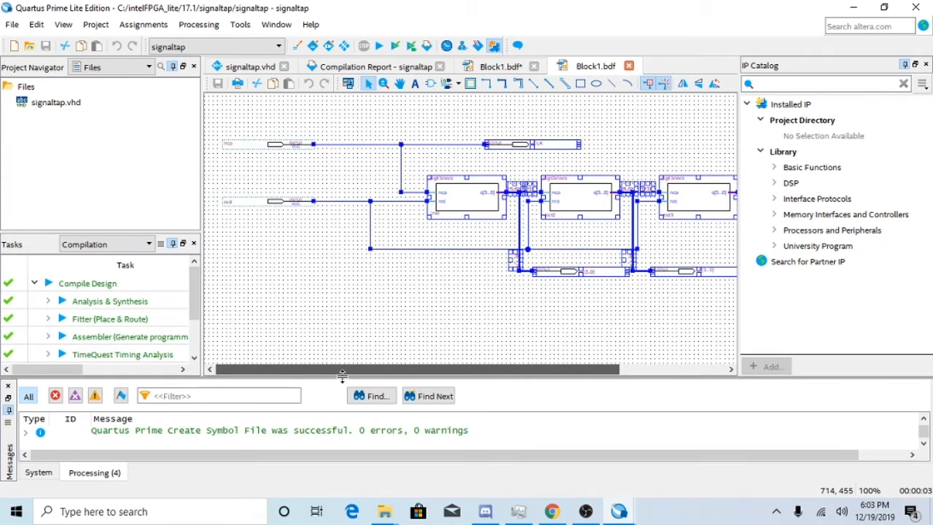
Delete the signaltap symbol from the new schematic and paste the copied digit3clock circuit there.
click(493, 67)
right_click(465, 209)
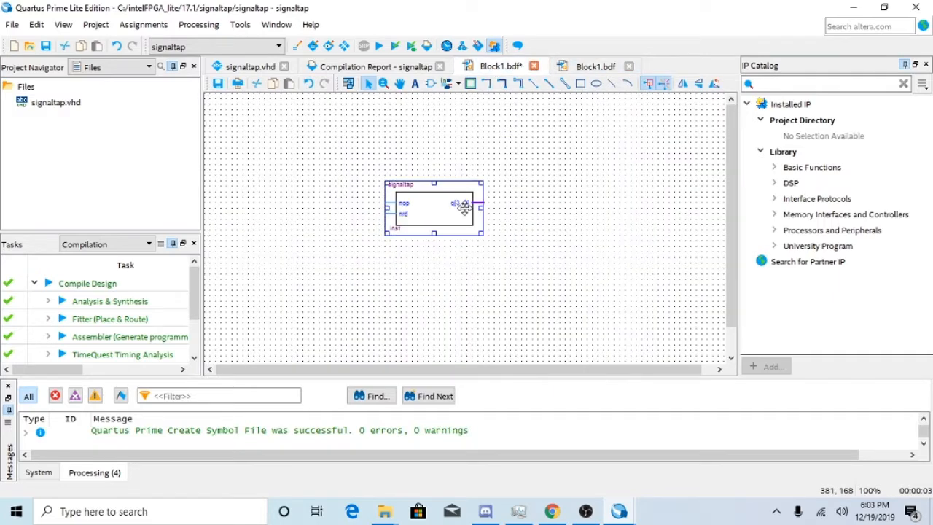
click(526, 63)
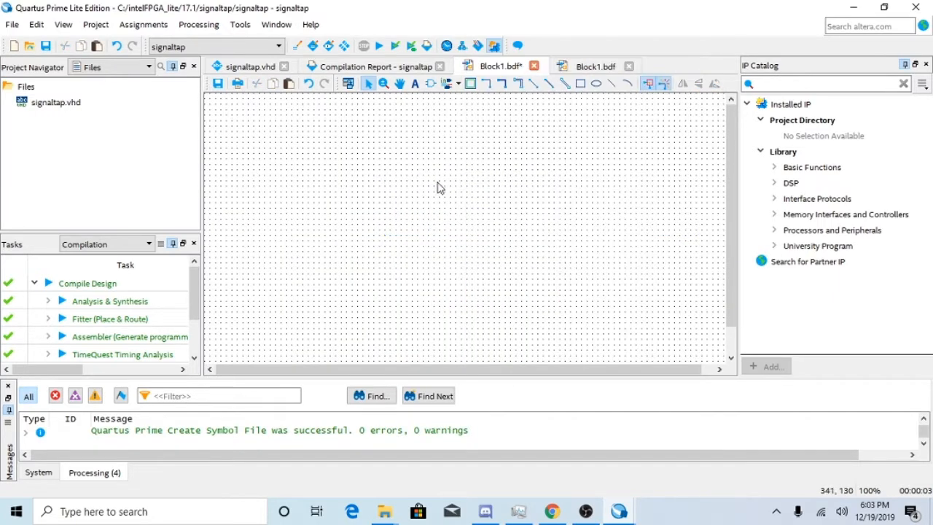
right_click(437, 186)
click(494, 227)
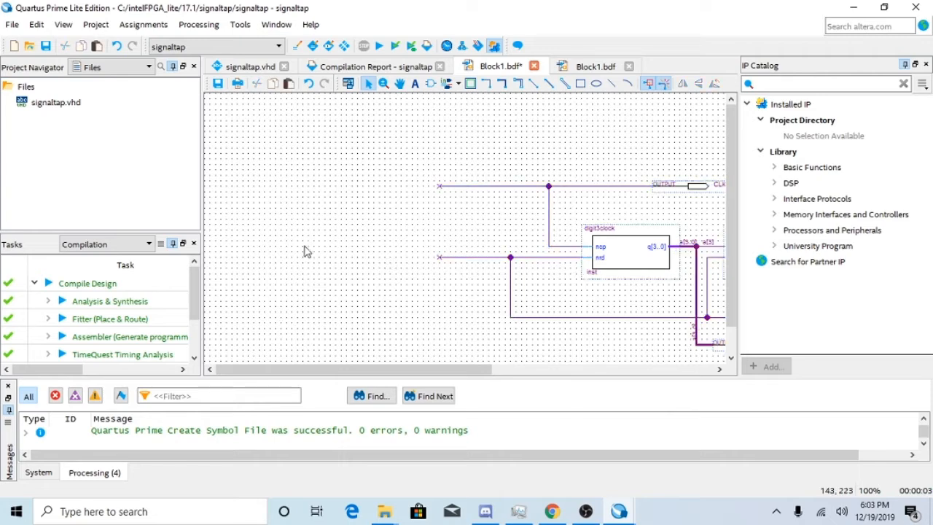
Insert input pin symbols in repeat-insert mode and place one at each of the two open wire ends.
right_click(324, 260)
mouse_move(454, 385)
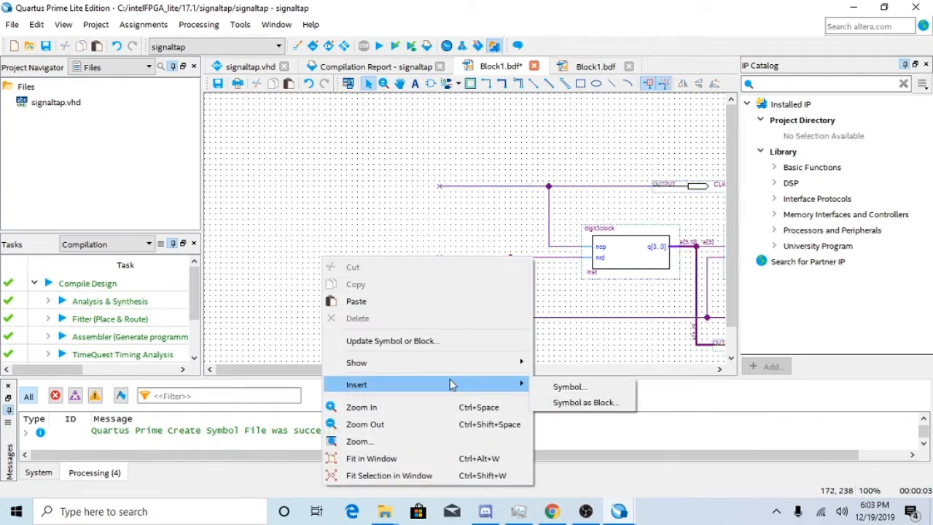
click(565, 387)
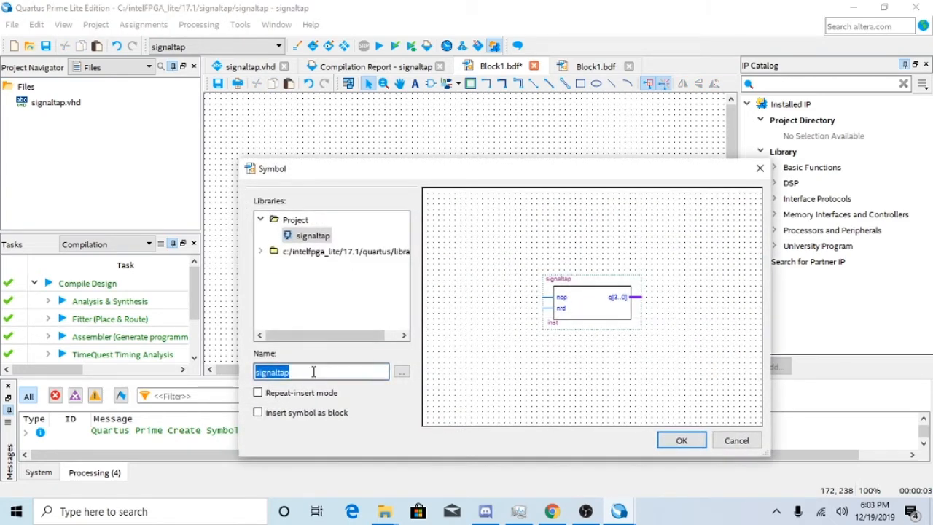
click(257, 394)
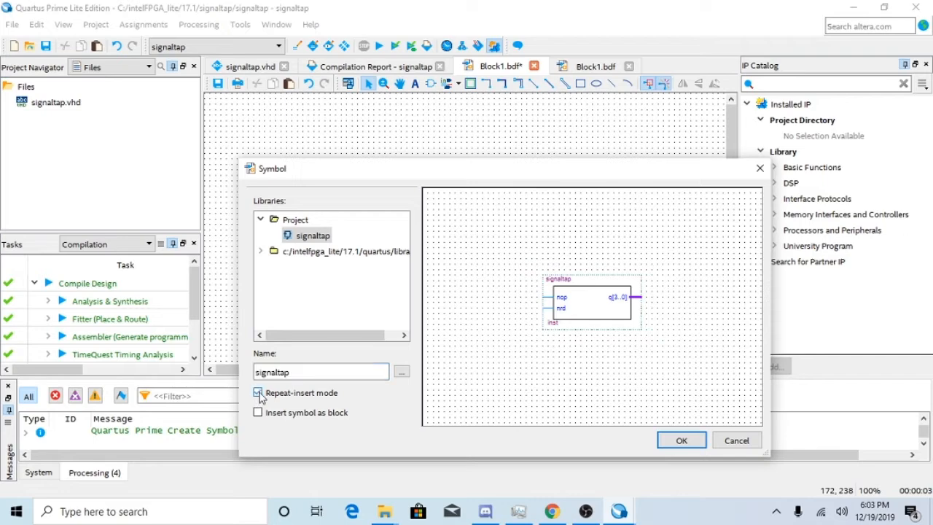
click(360, 370)
double_click(350, 371)
text(in)
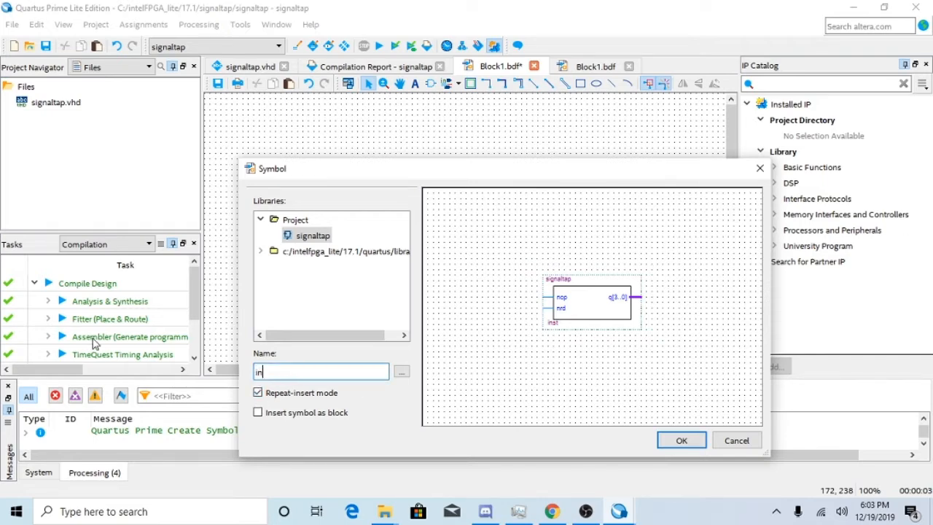
text(put)
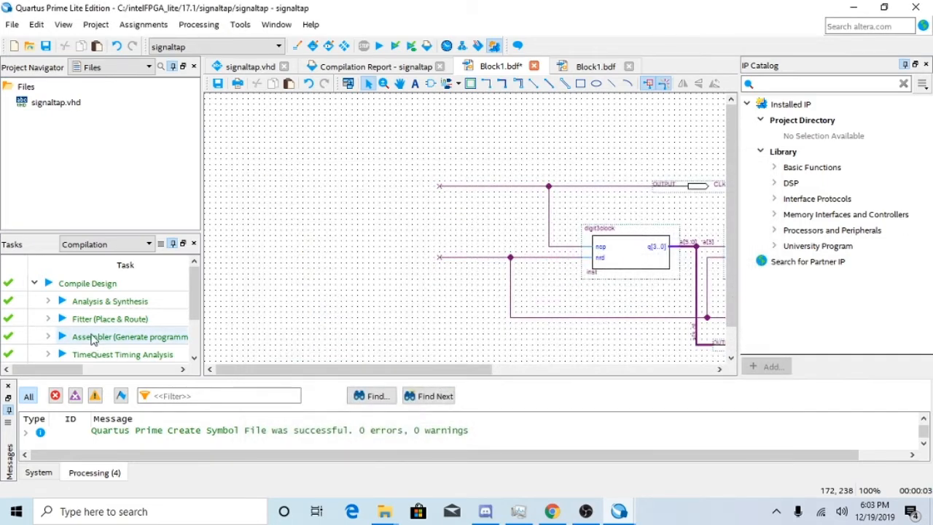
click(318, 252)
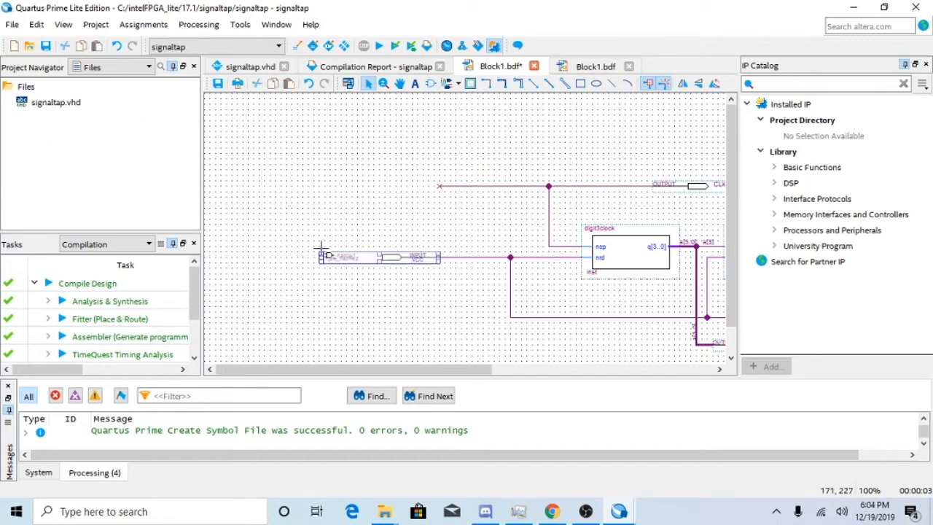
click(324, 179)
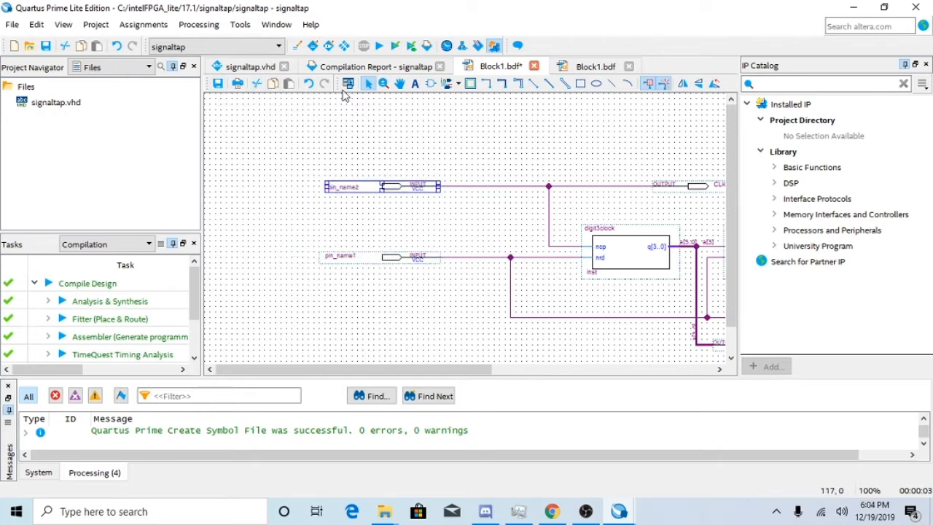
Name the upper input pin ncp and the lower input pin nrd.
double_click(344, 186)
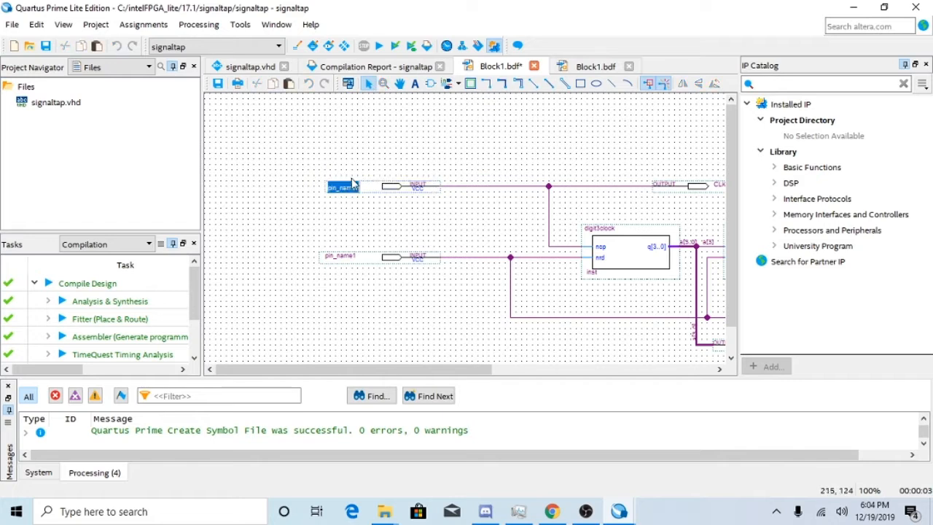
text(ncp)
key(Tab)
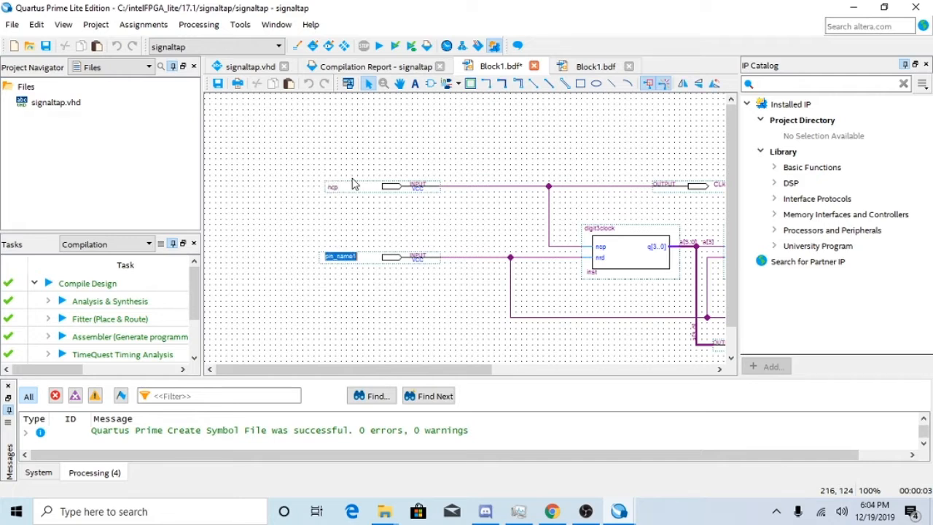
key(Return)
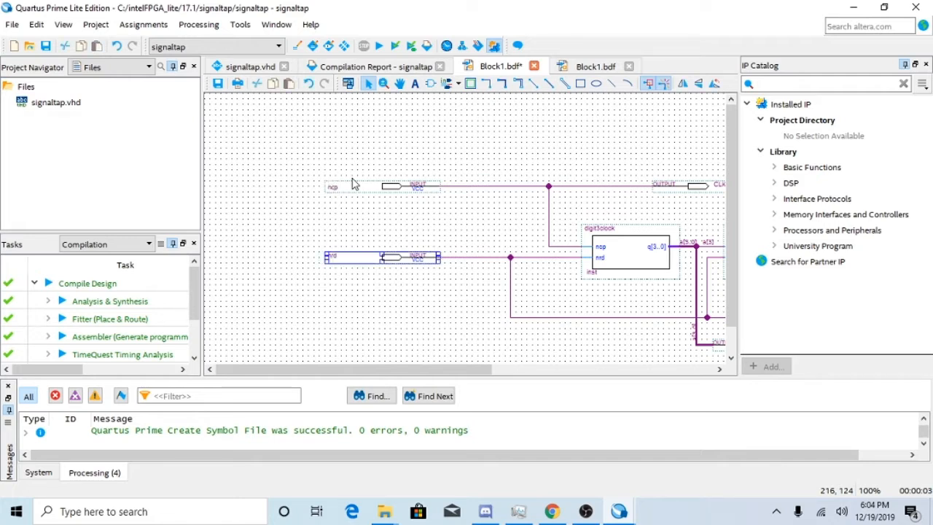
drag(393, 370, 621, 357)
scroll(561, 246, down, 2)
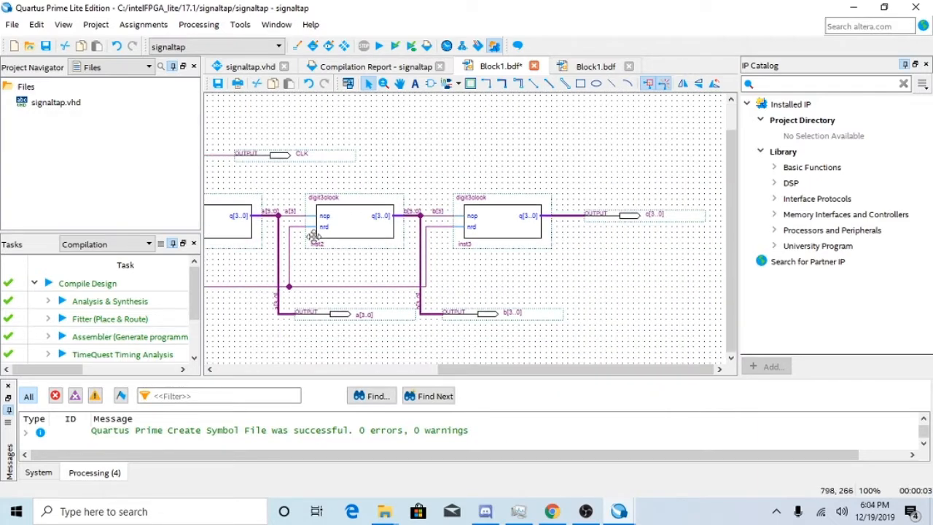
ctrl+scroll(419, 237, up, 2)
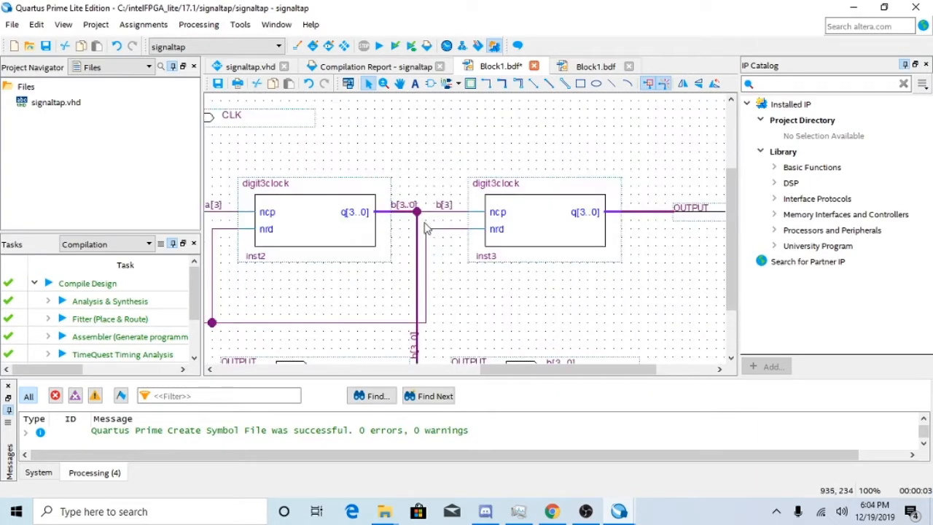
ctrl+scroll(427, 228, down, 1)
ctrl+scroll(427, 227, down, 1)
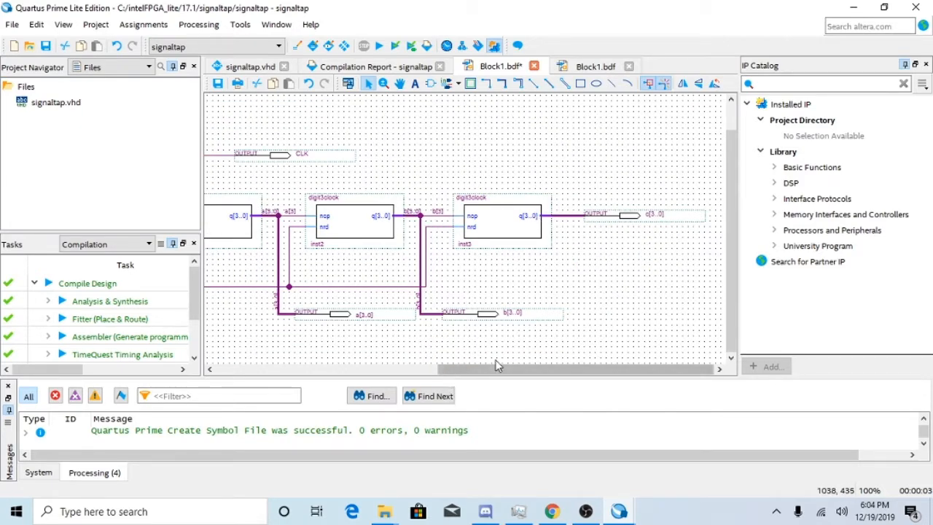
drag(495, 368, 261, 367)
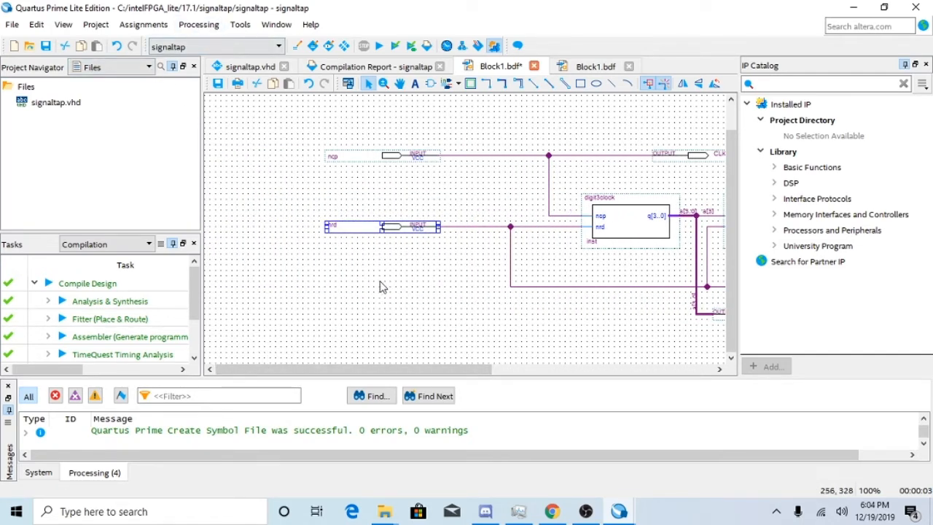
Start compiling the project, saving the schematic as Block1 in the signaltap folder and adding it to the current project.
click(198, 24)
click(226, 68)
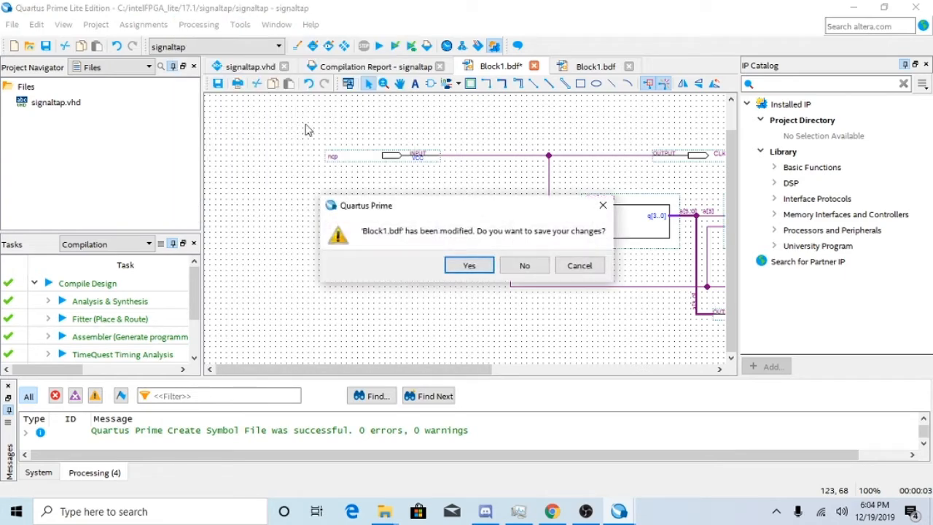
click(470, 266)
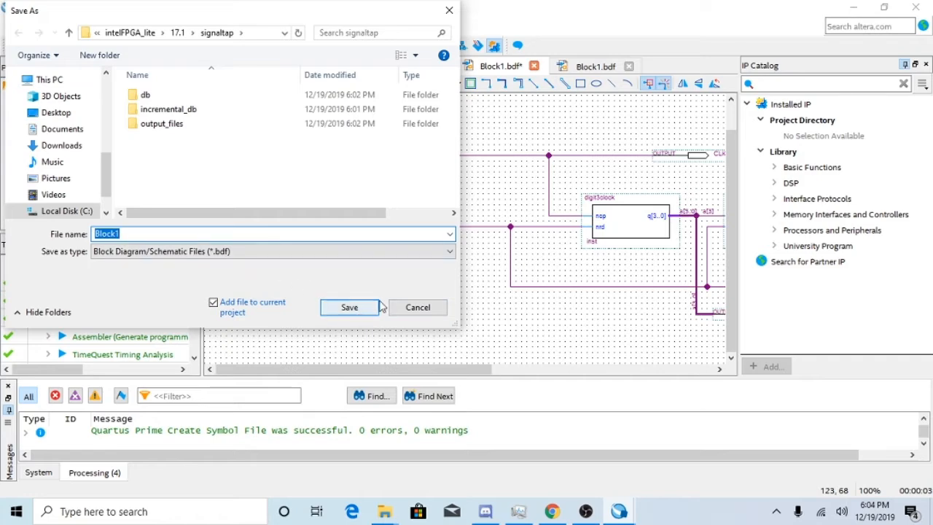
click(350, 307)
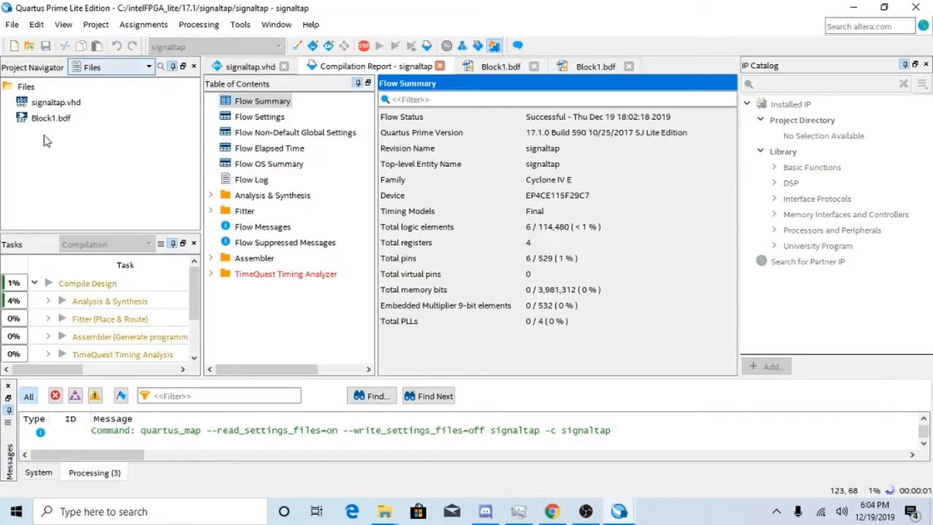
Set Block1.bdf as the project's top-level entity.
click(66, 119)
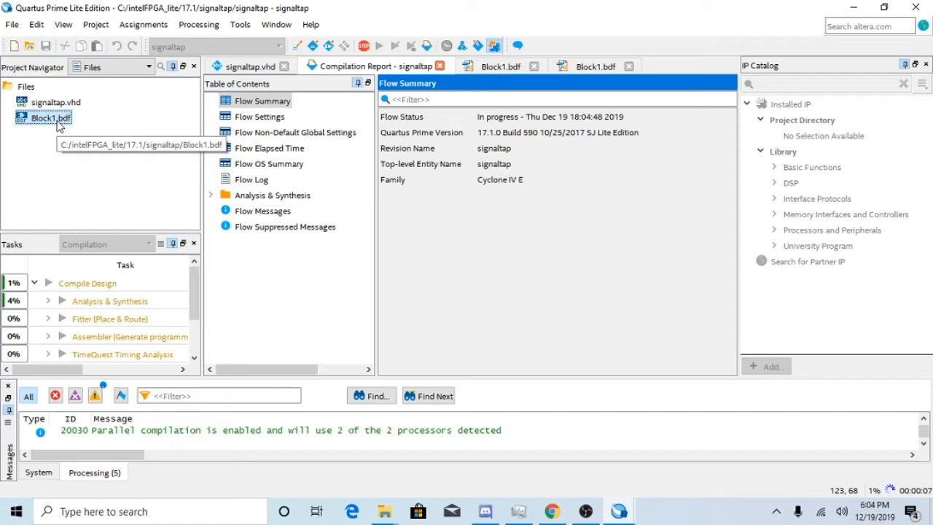
right_click(65, 124)
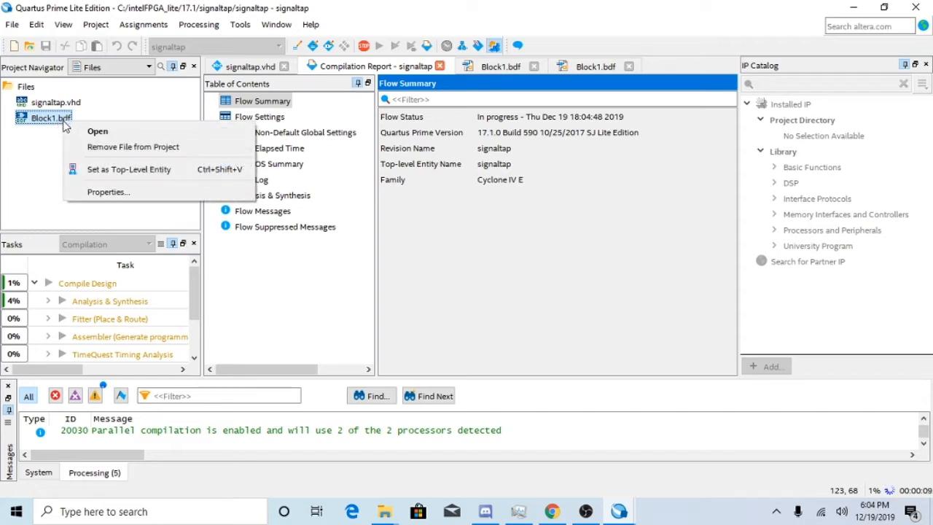
click(124, 169)
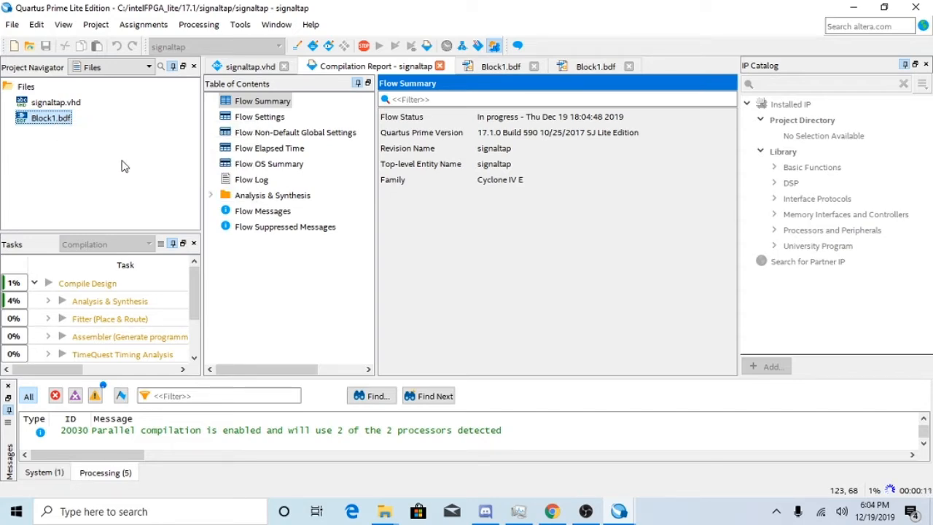
click(231, 68)
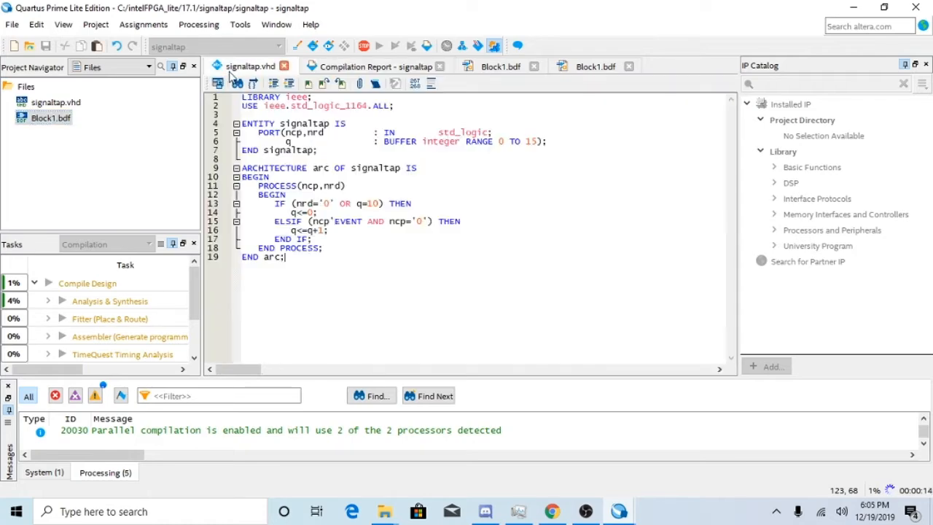
click(502, 67)
click(589, 67)
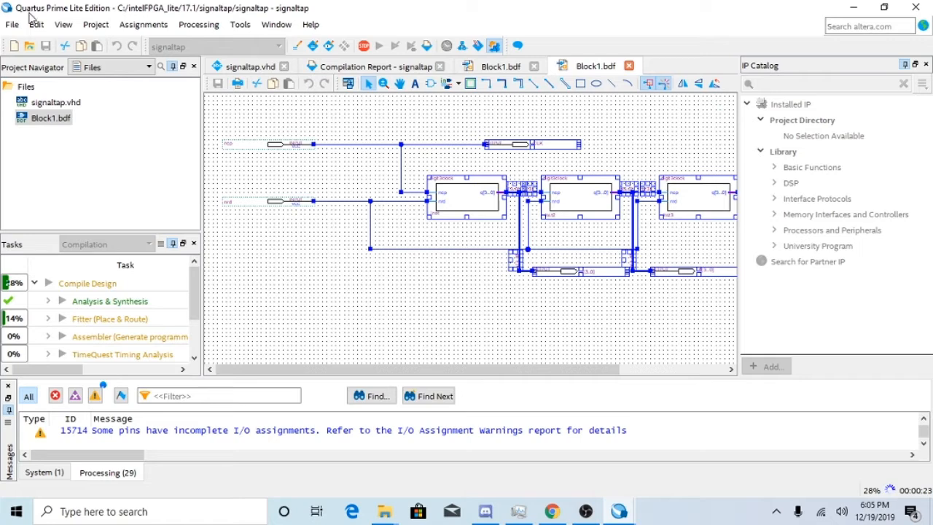
click(12, 24)
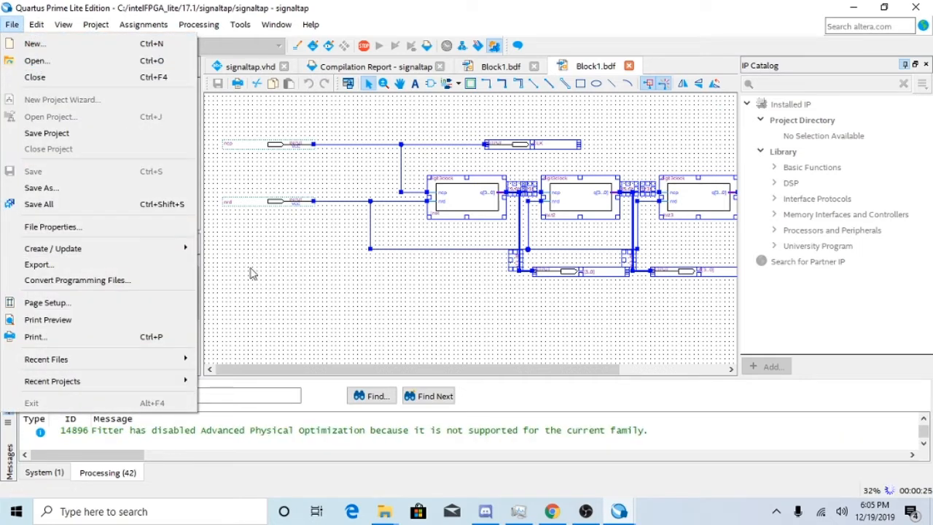
click(252, 271)
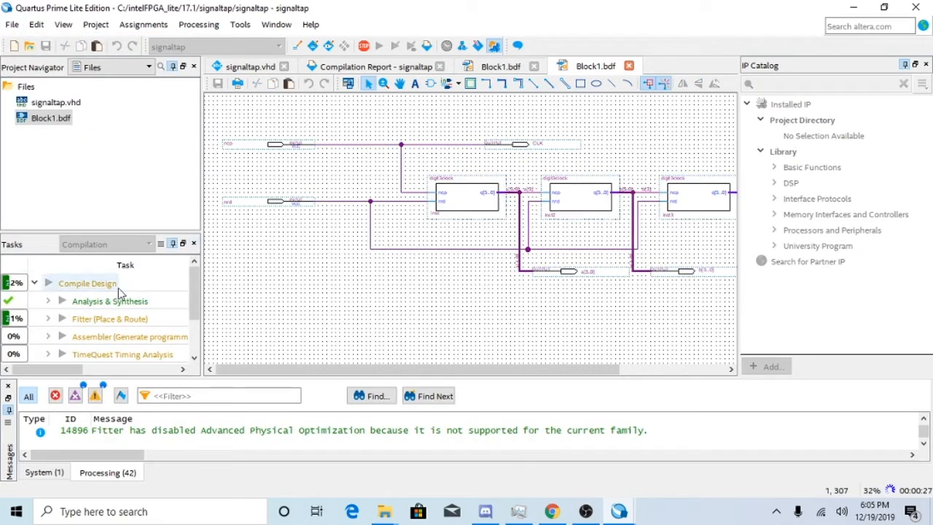
Stop the running compilation and start a new full compilation of the signaltap project.
click(198, 24)
click(231, 44)
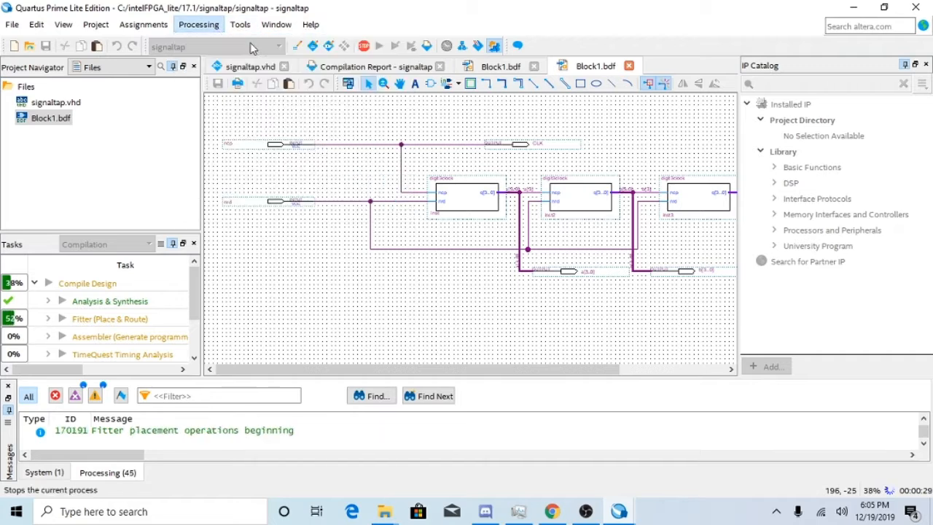
click(490, 271)
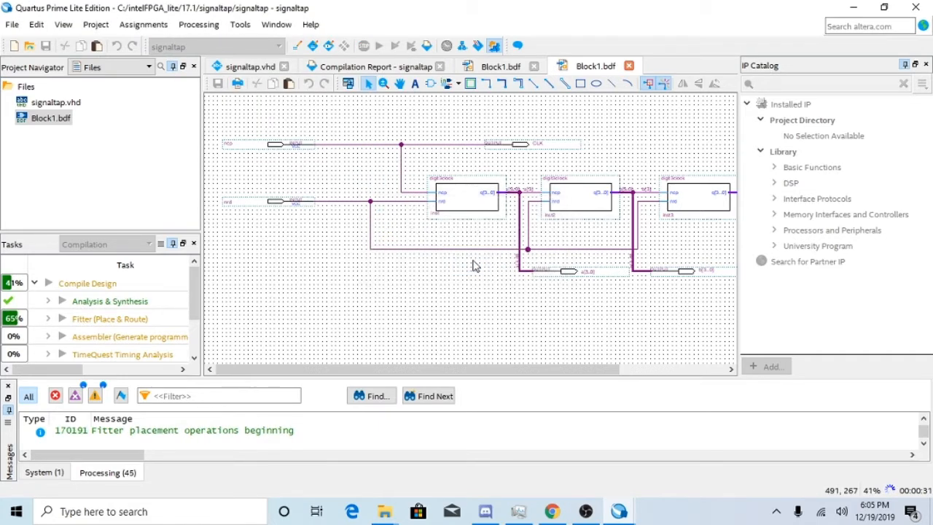
click(199, 24)
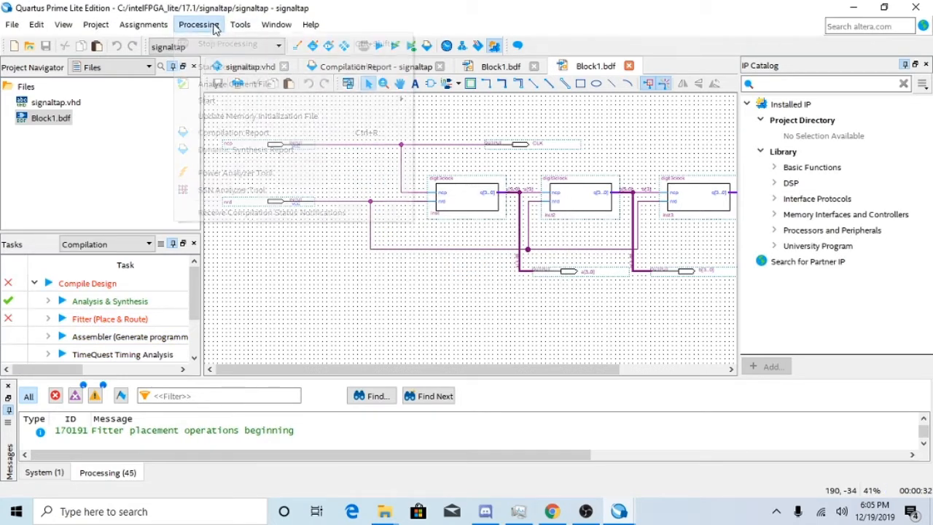
click(230, 66)
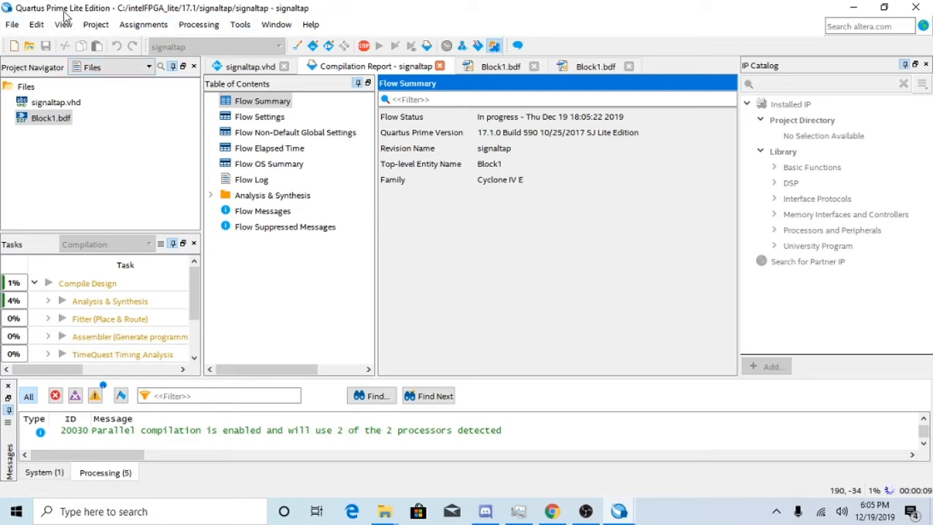
Browse the design files in the 17.1 directory's digit3clock folder and leave without opening any.
click(12, 24)
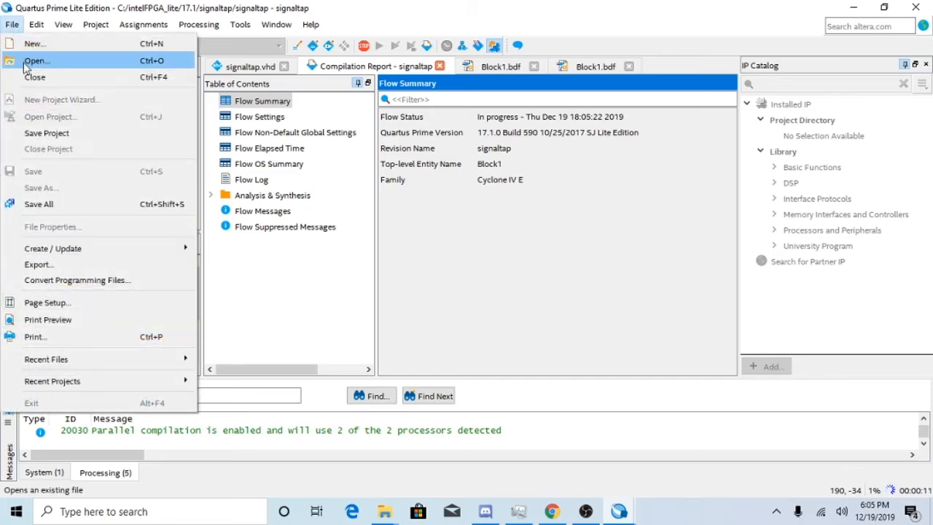
click(35, 62)
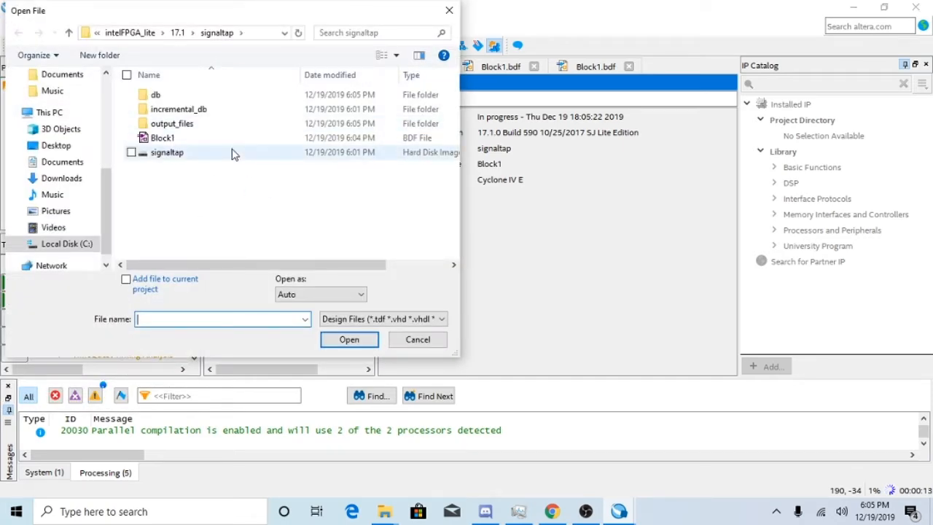
click(177, 35)
scroll(212, 165, up, 5)
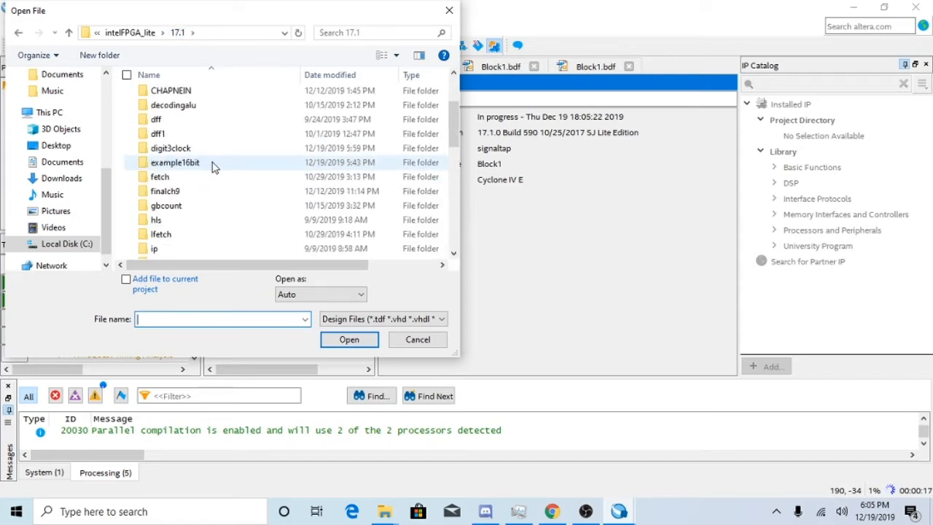
scroll(212, 163, up, 1)
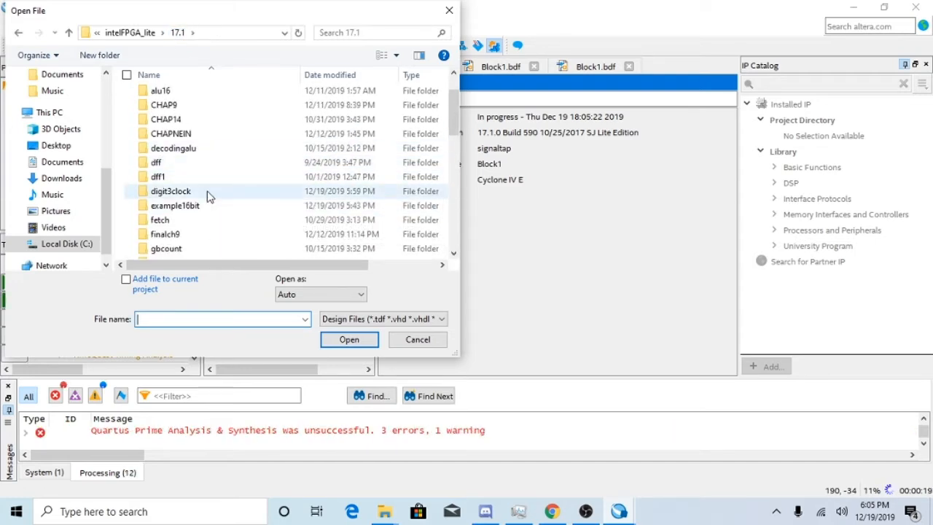
double_click(171, 191)
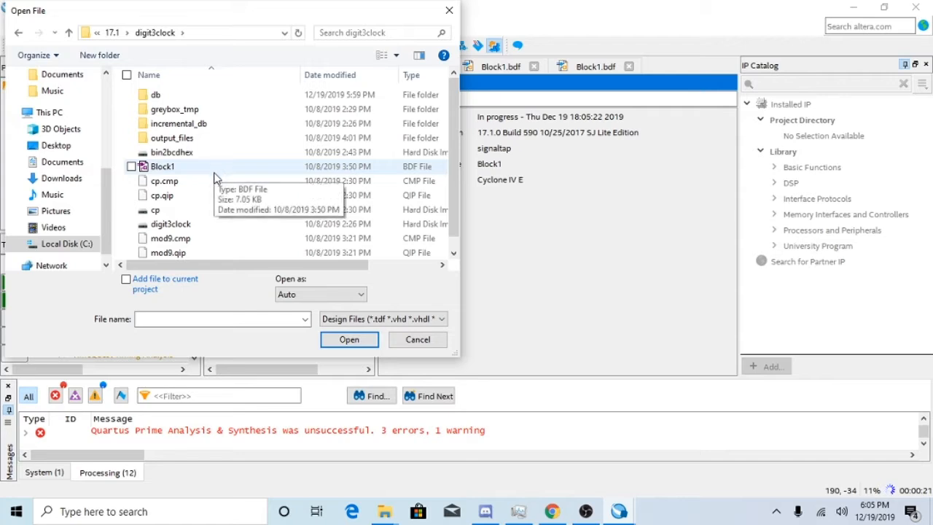
scroll(216, 179, down, 1)
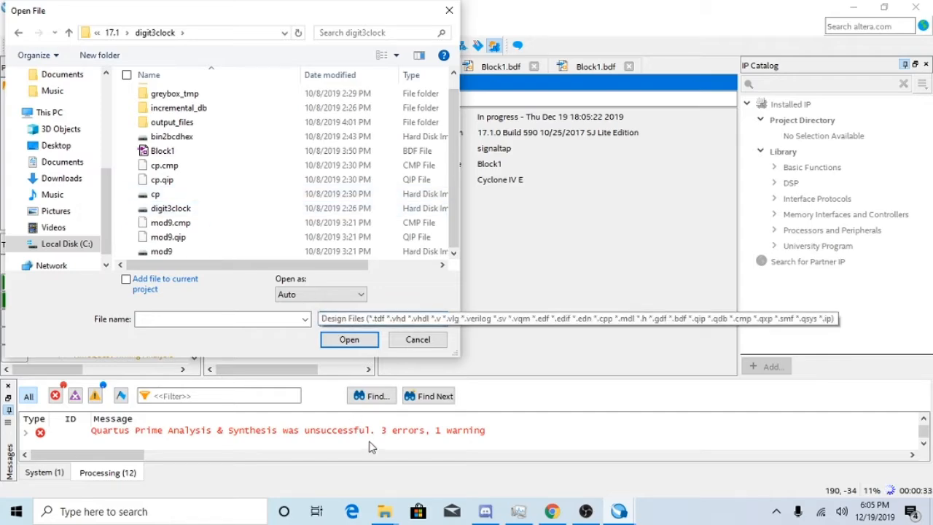
click(449, 10)
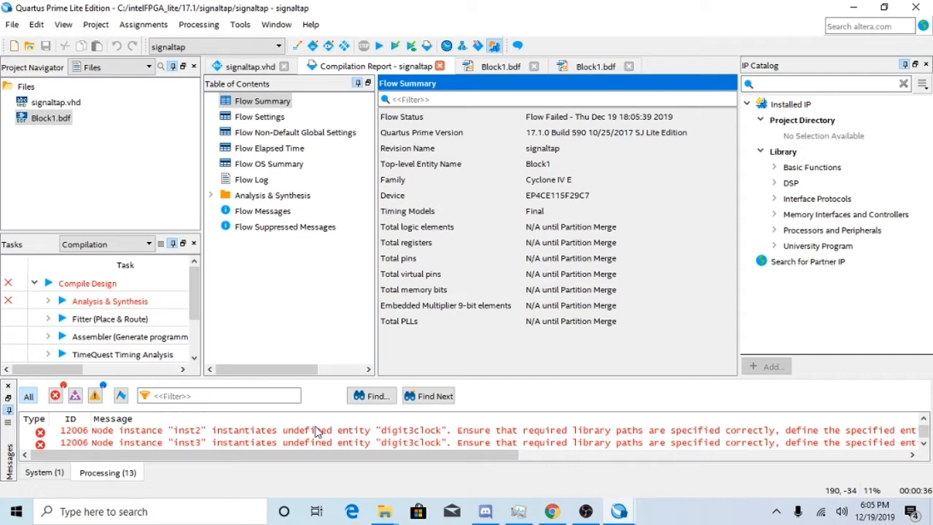
Cut all three digit3clock symbols out of the signaltap project's Block1.bdf schematic, keeping the wires and pins.
scroll(339, 443, up, 3)
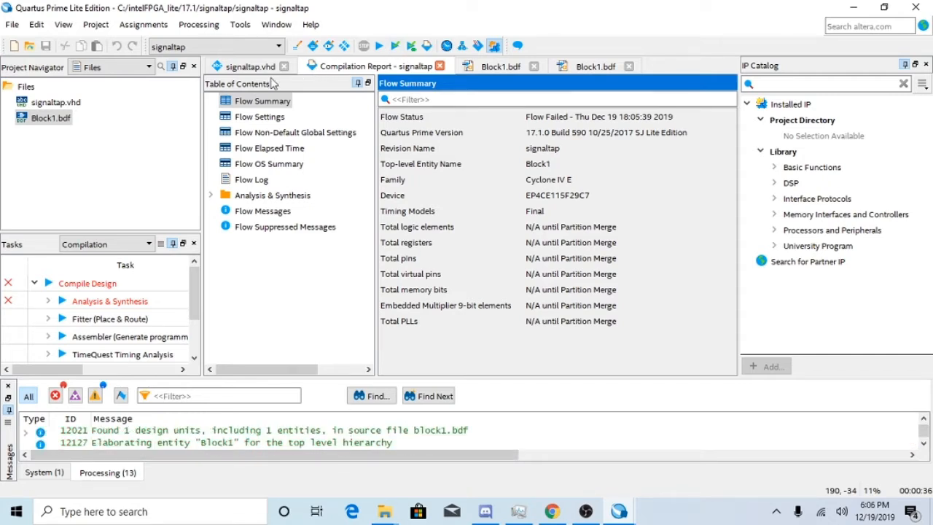
click(251, 67)
click(500, 66)
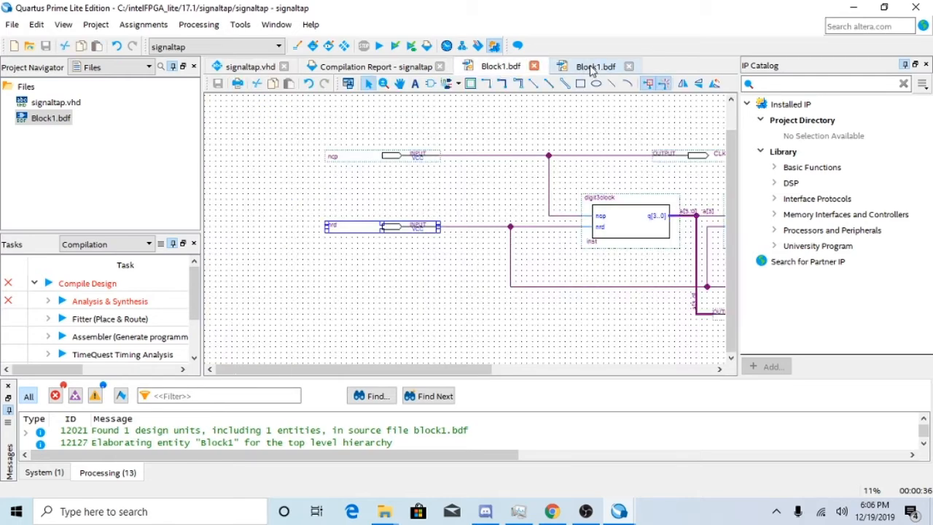
click(605, 233)
right_click(605, 233)
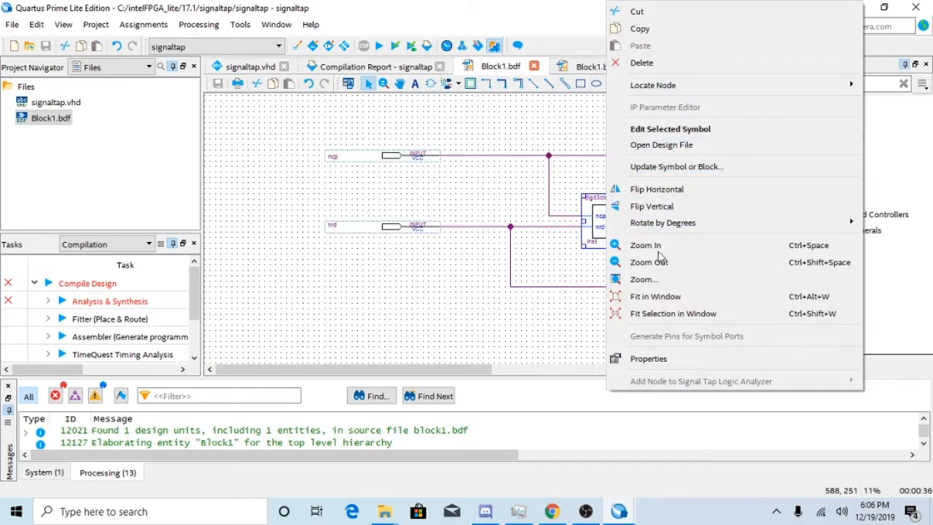
click(652, 15)
drag(382, 368, 592, 373)
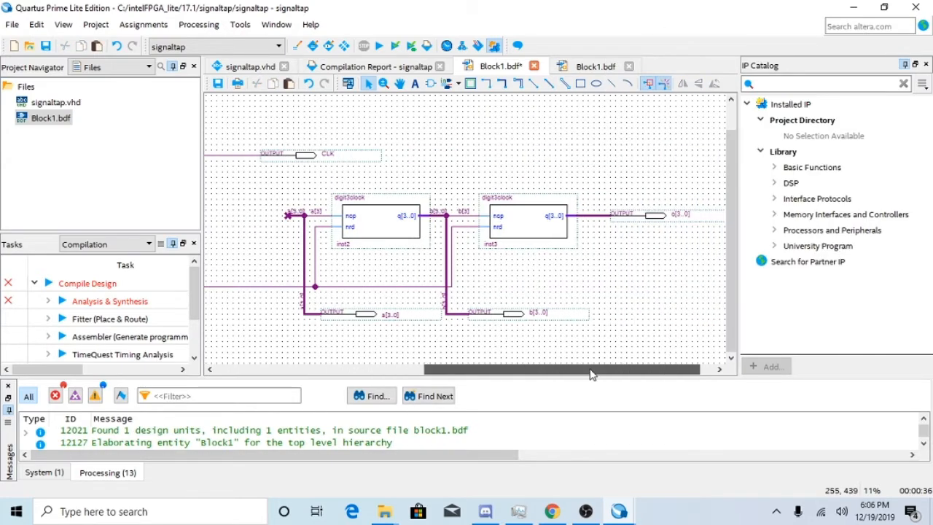
right_click(521, 235)
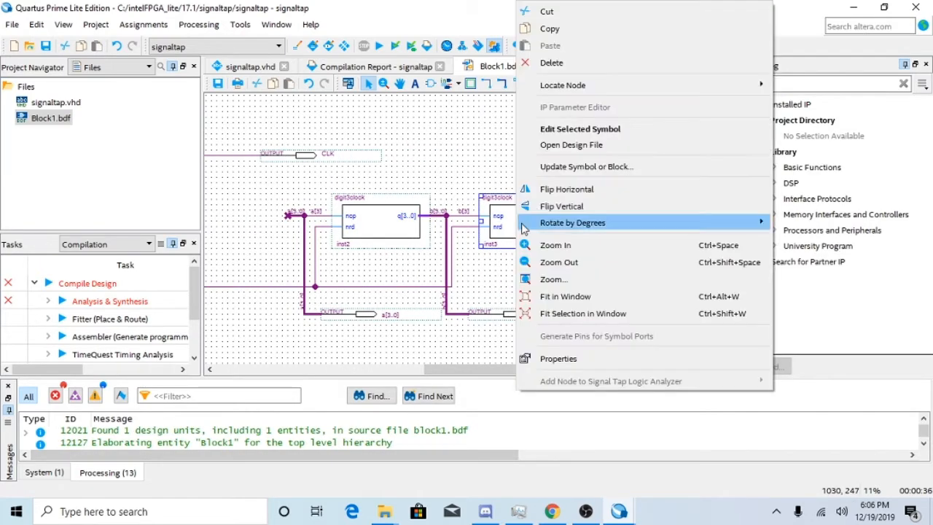
click(572, 14)
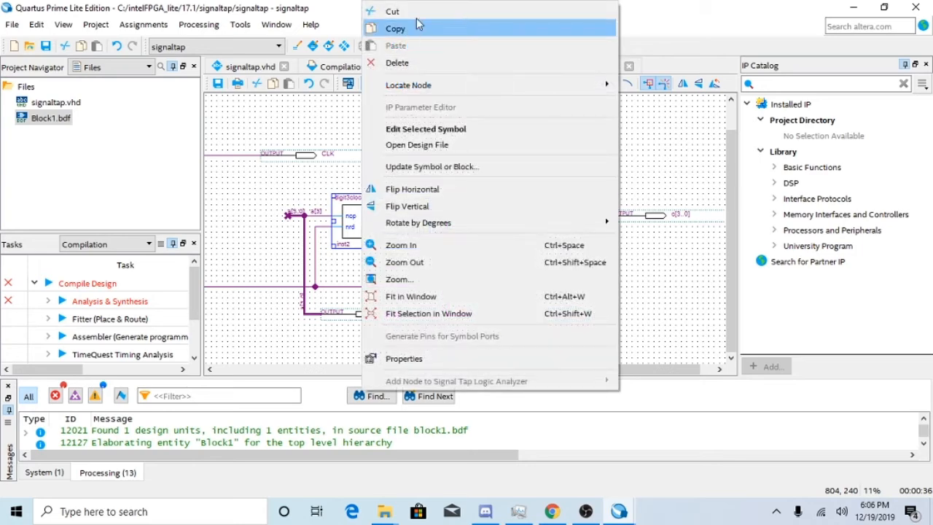
click(388, 11)
Insert the signaltap symbol from the project library into the middle gap, lined up with the a[3] and b[3..0] wire ends.
right_click(364, 197)
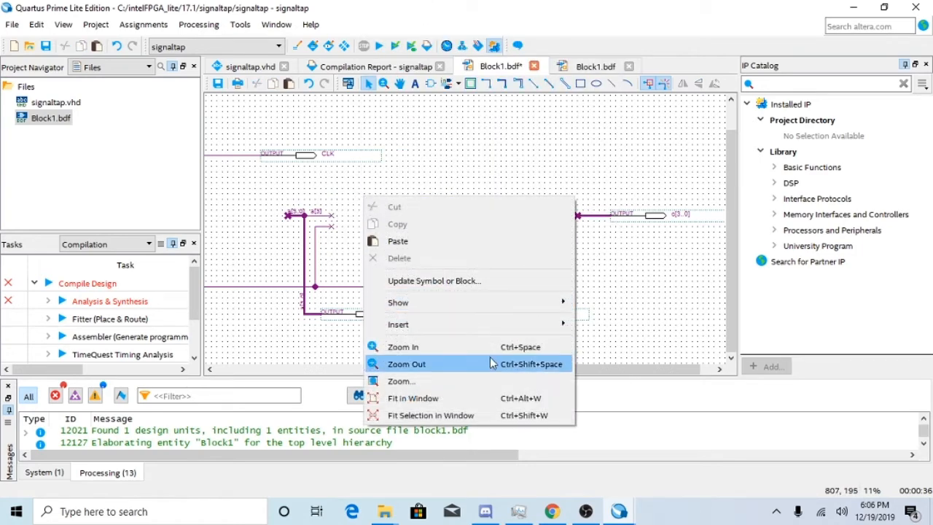
mouse_move(521, 326)
click(653, 333)
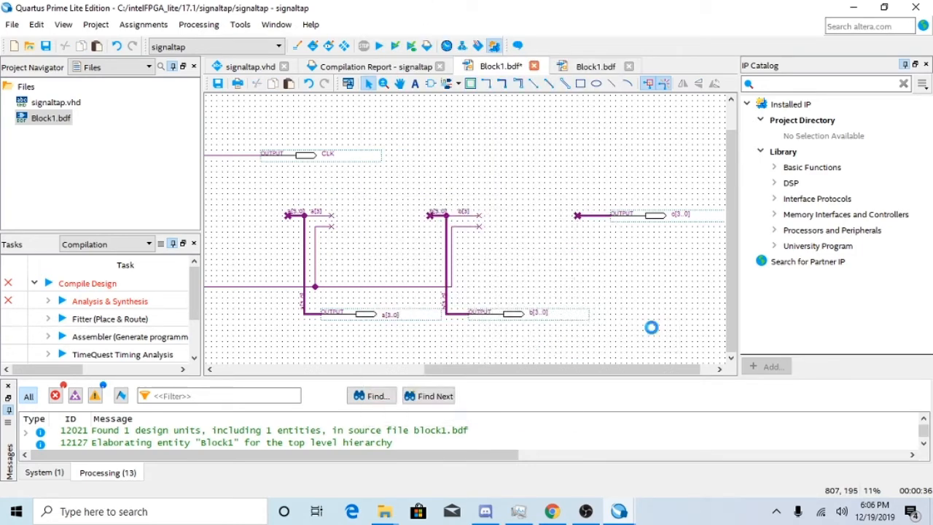
scroll(314, 275, up, 2)
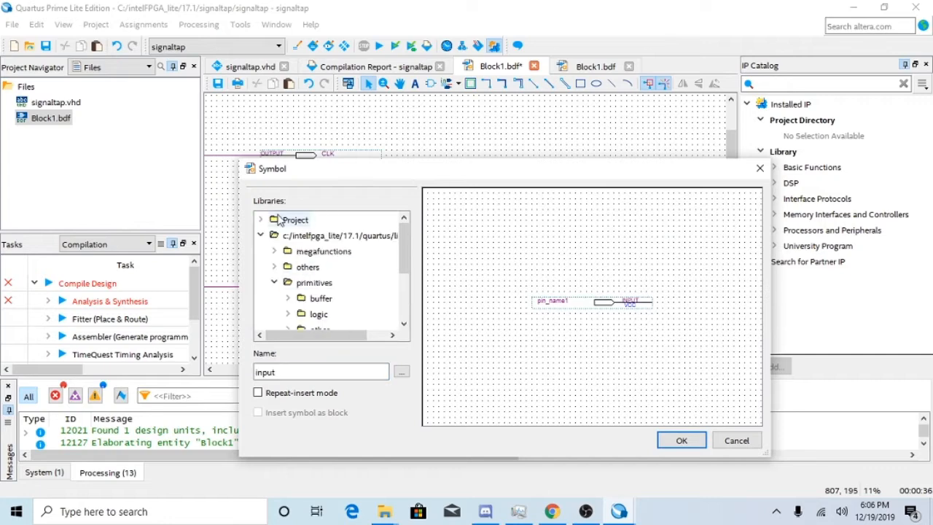
click(276, 222)
double_click(295, 220)
click(308, 235)
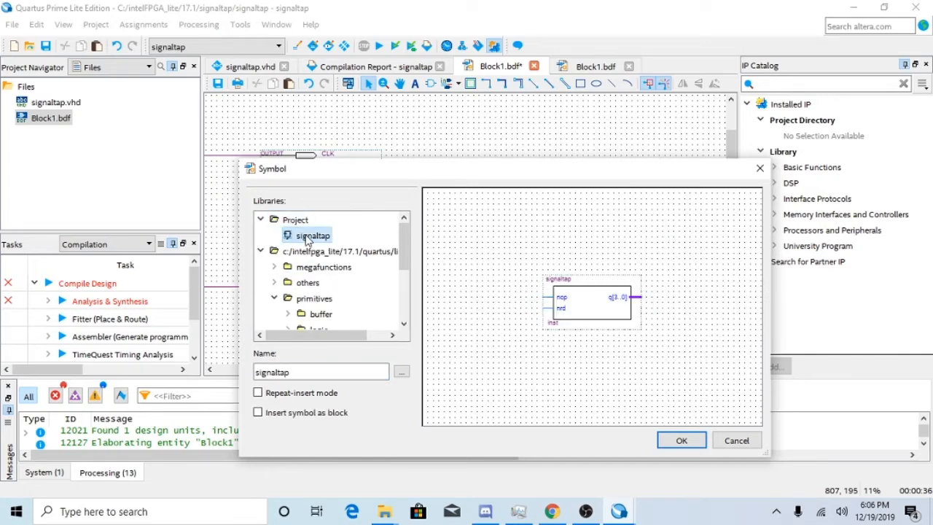
double_click(308, 236)
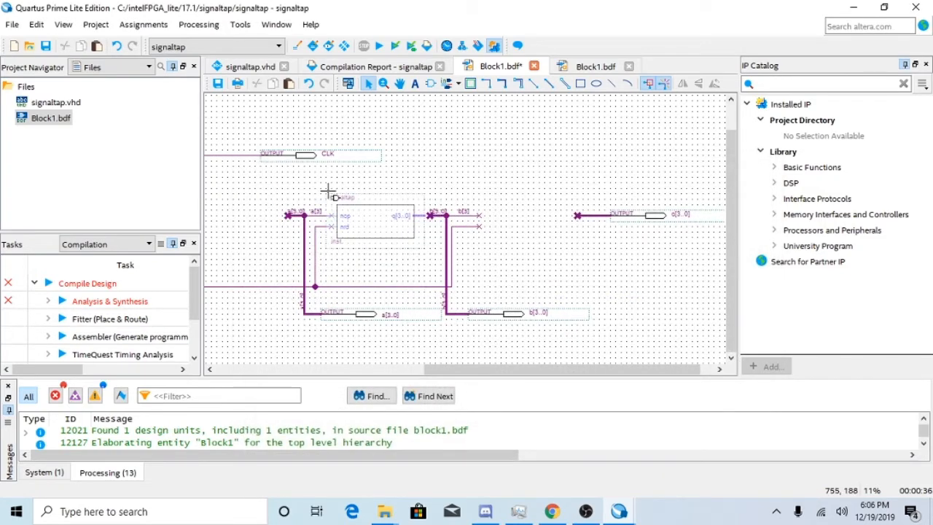
click(330, 194)
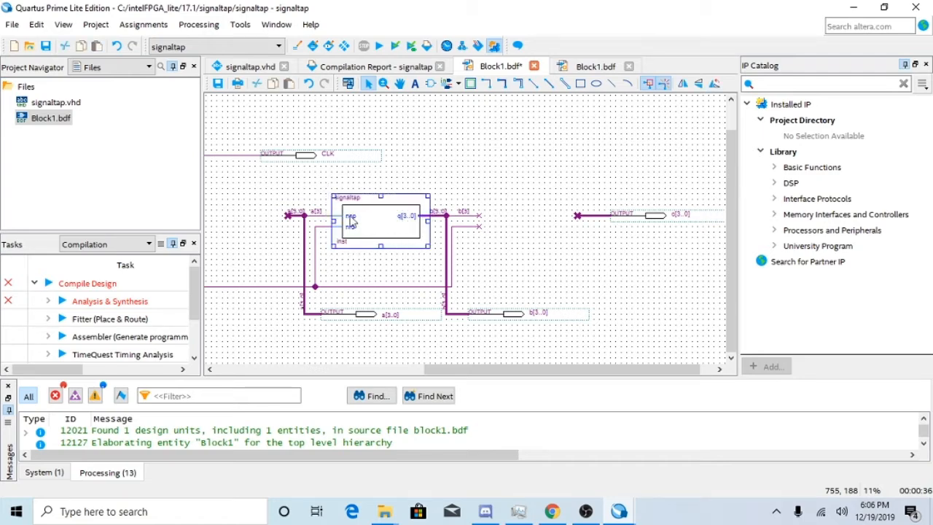
Insert signaltap symbols in repeat-insert mode, filling the gap before the c[3..0] output and the first gap after the ncp and nrd inputs.
right_click(484, 168)
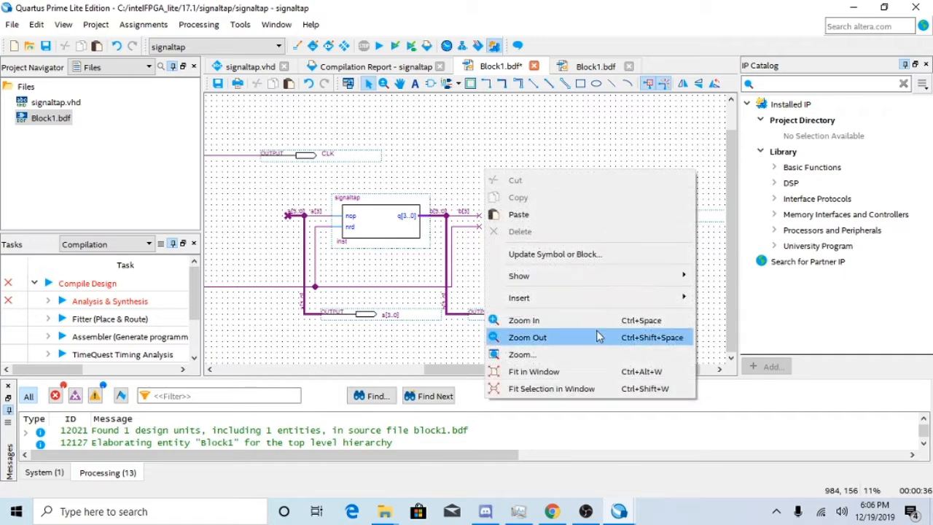
mouse_move(596, 297)
click(732, 299)
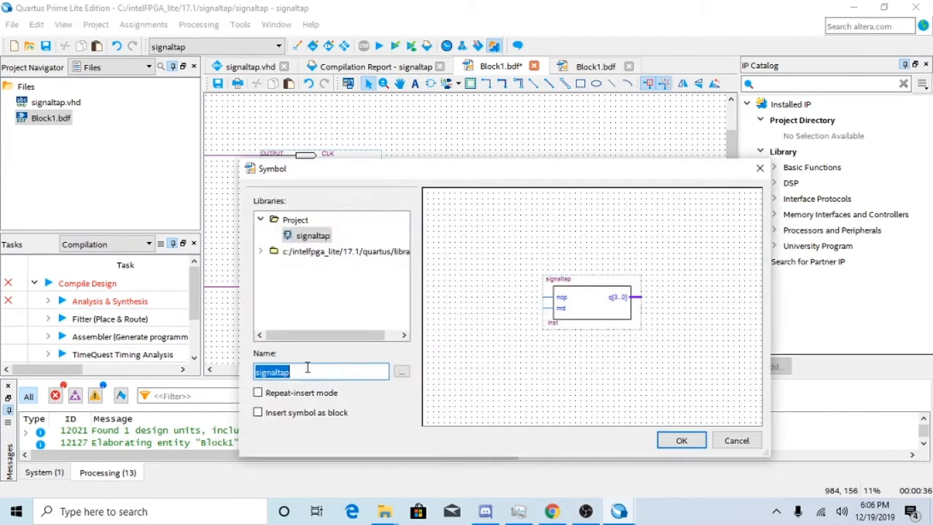
click(263, 393)
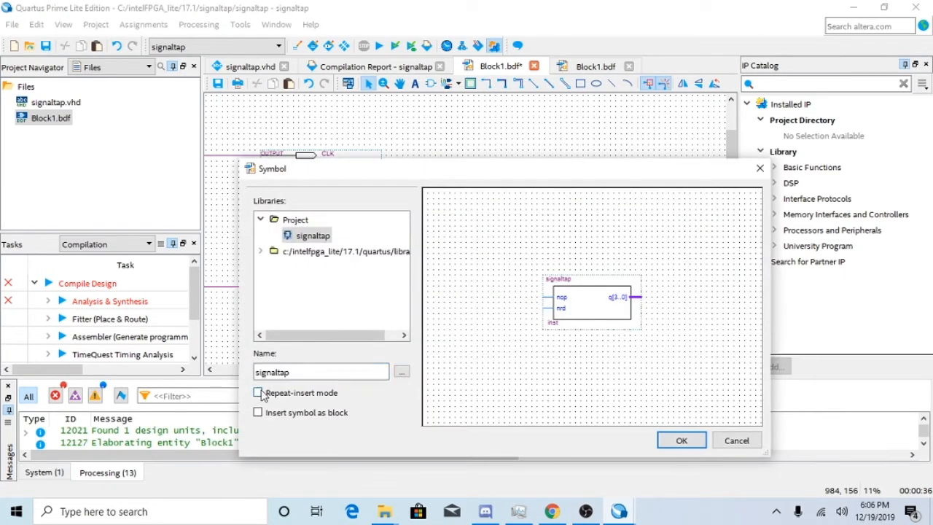
click(682, 441)
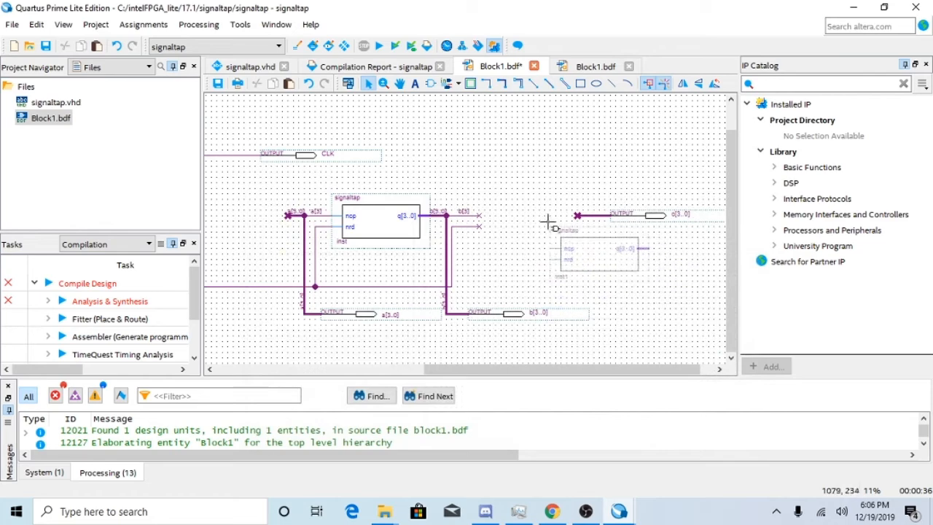
click(477, 191)
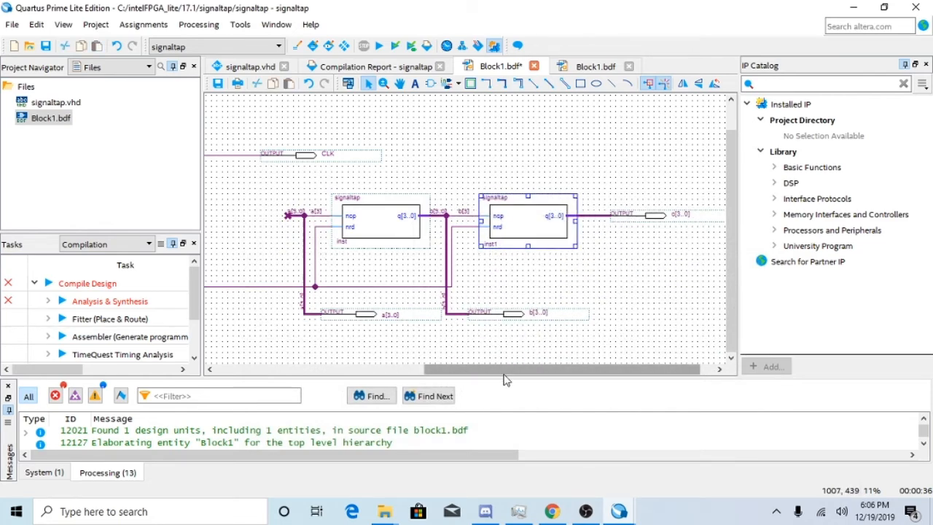
drag(506, 380, 360, 343)
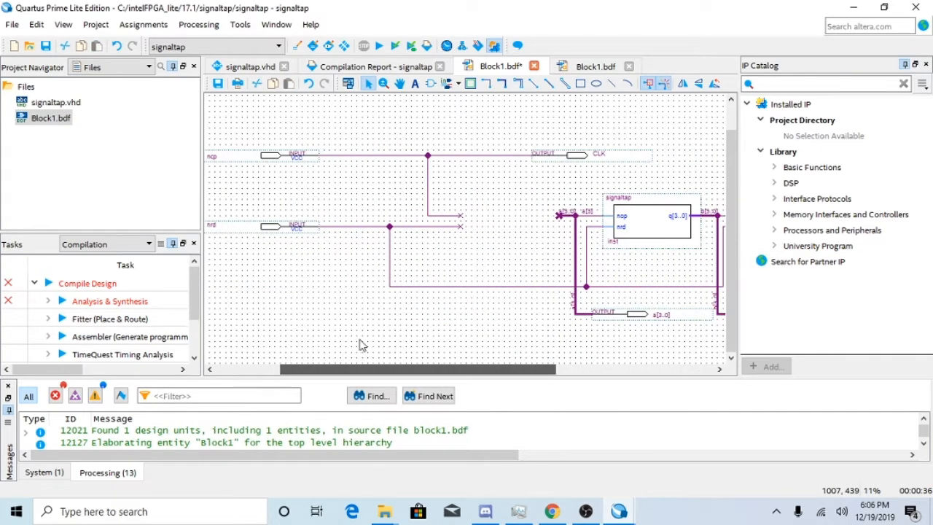
click(457, 189)
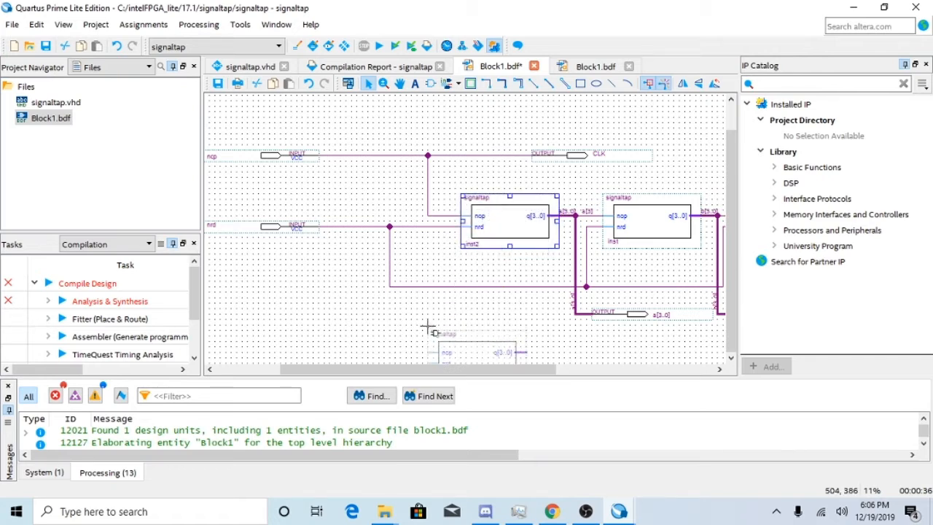
click(369, 296)
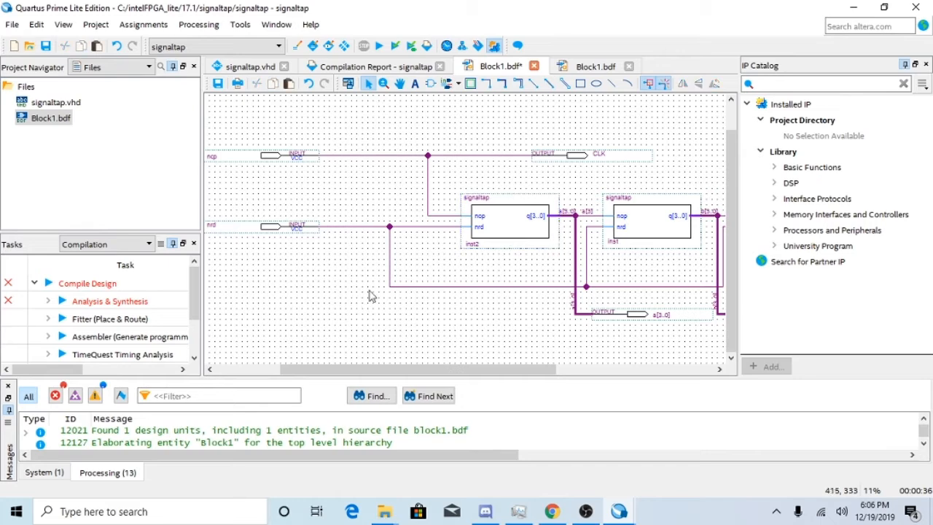
Start compiling the project again, saving the changes to Block1.bdf.
click(198, 24)
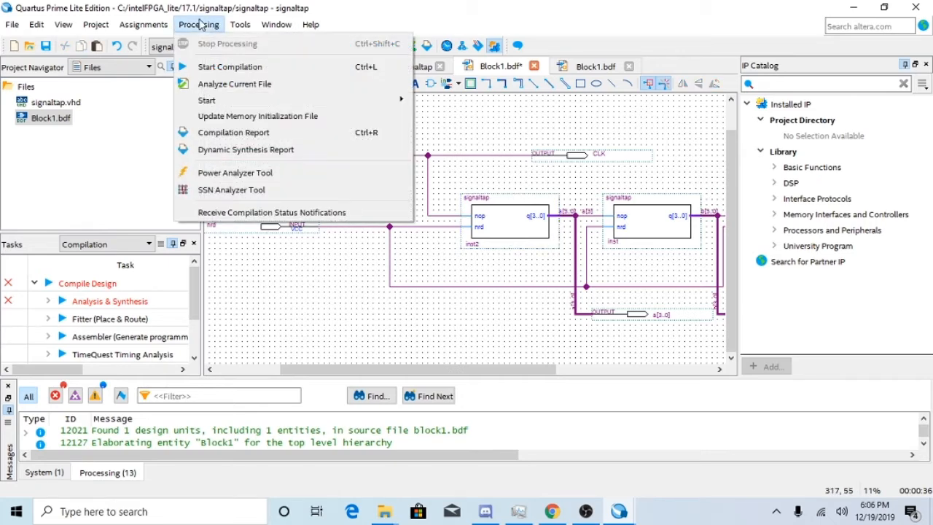
click(233, 65)
click(472, 266)
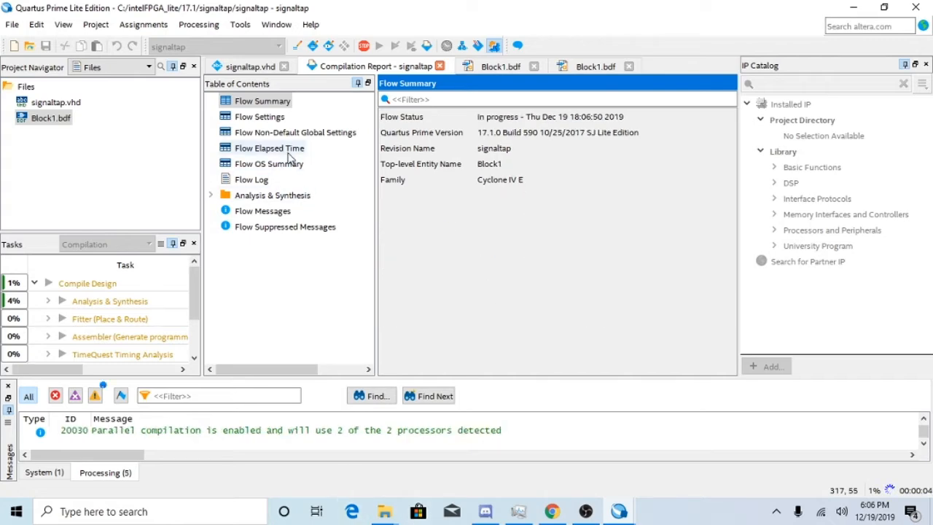
Browse for a file to open in the 17.1 folder's digit3clock subfolder, filtering the list to Programming Files.
click(236, 27)
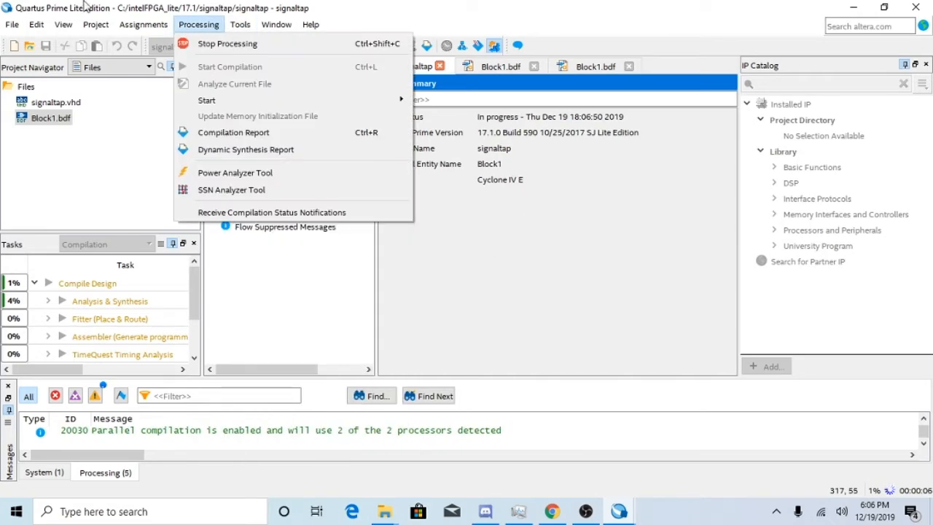
click(32, 61)
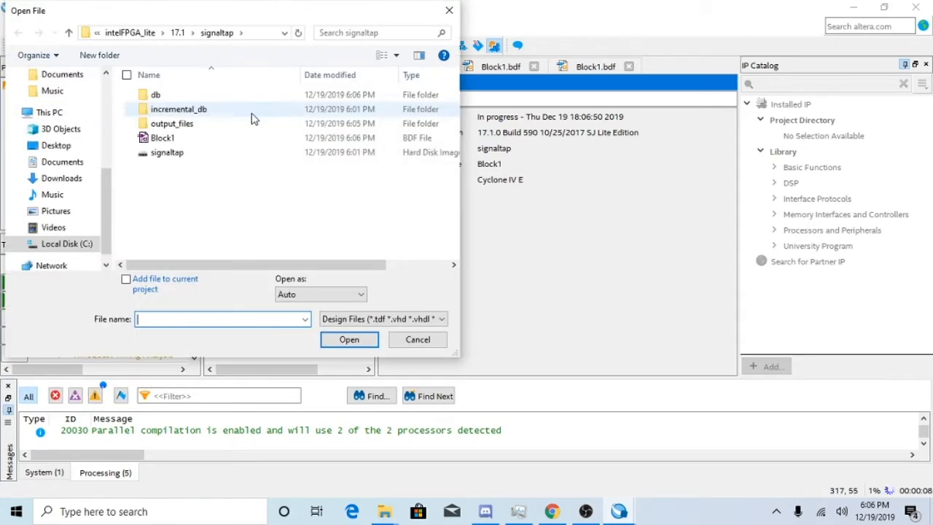
click(179, 33)
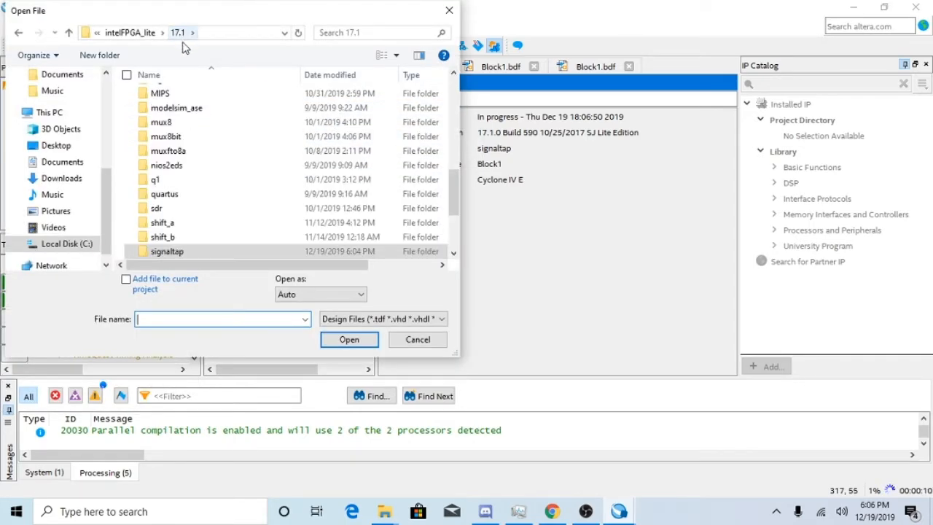
scroll(194, 215, up, 3)
scroll(188, 159, up, 2)
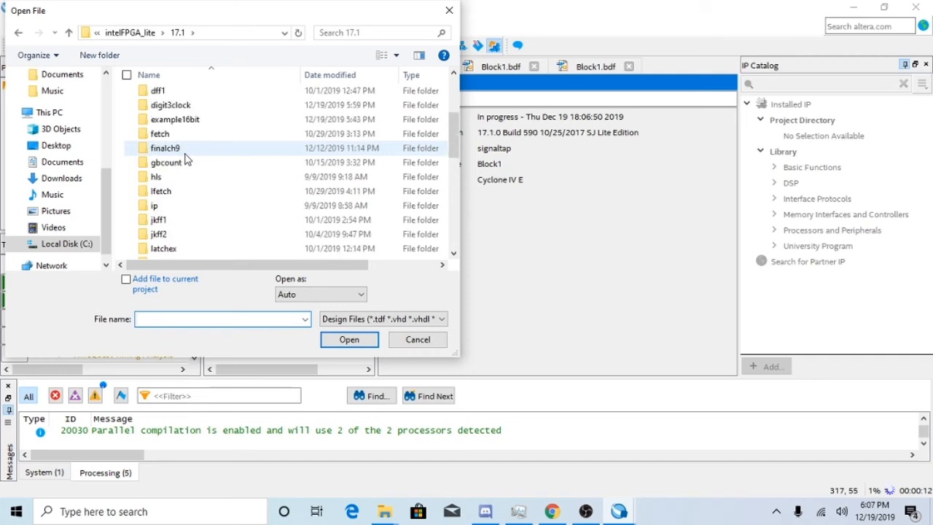
click(375, 319)
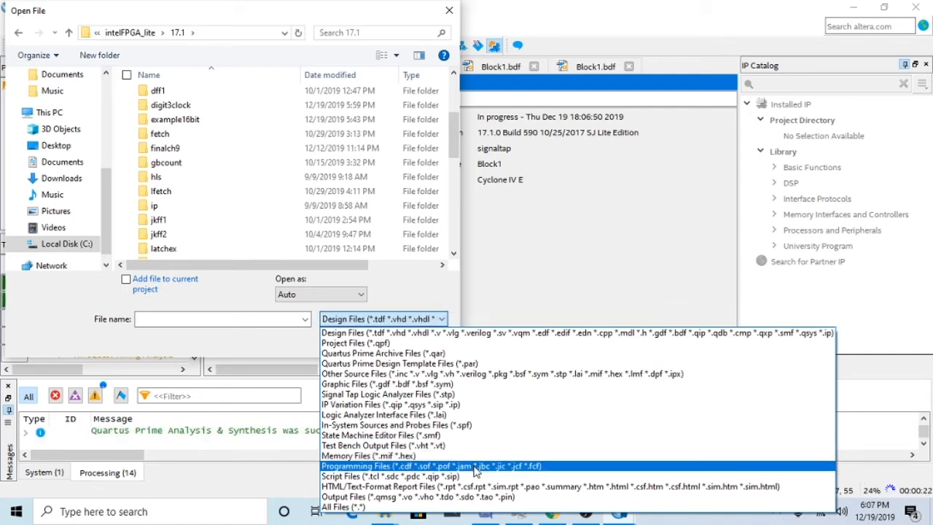
click(475, 470)
scroll(262, 240, down, 5)
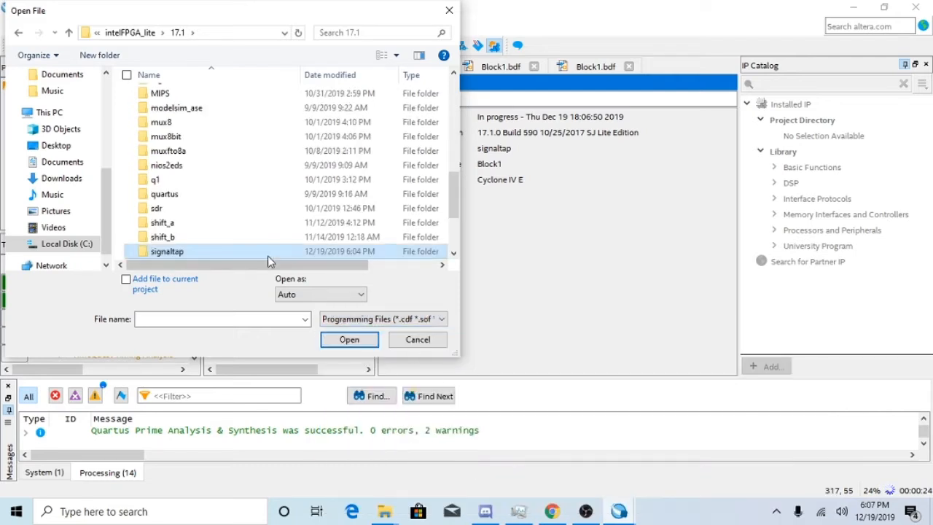
scroll(208, 141, up, 3)
scroll(204, 145, up, 5)
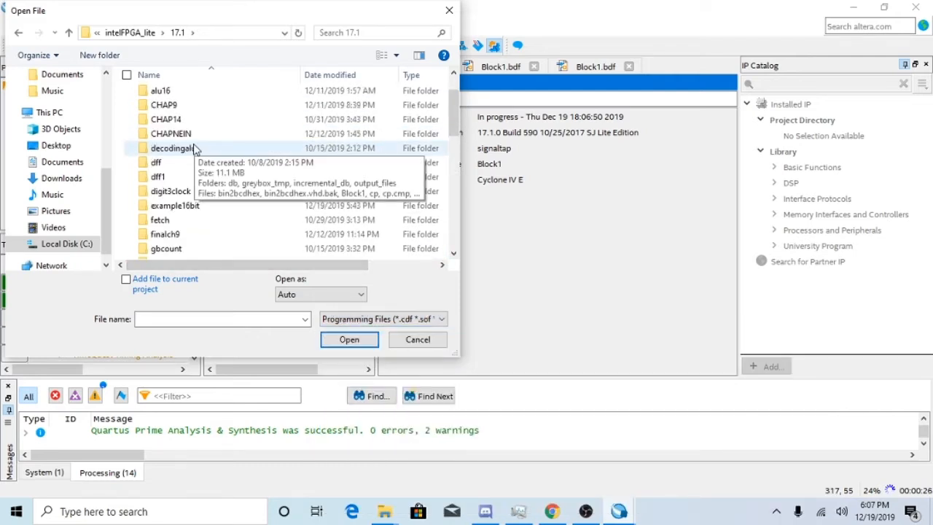
scroll(209, 204, down, 1)
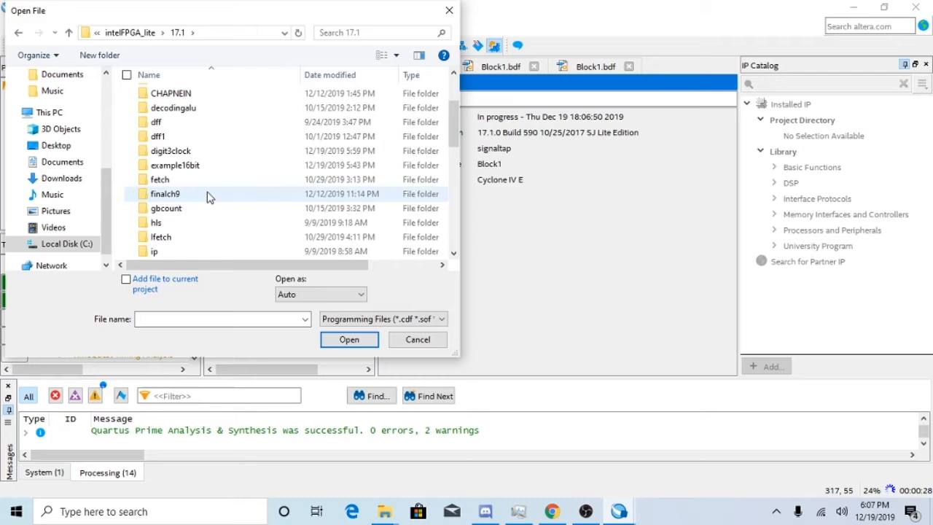
double_click(214, 152)
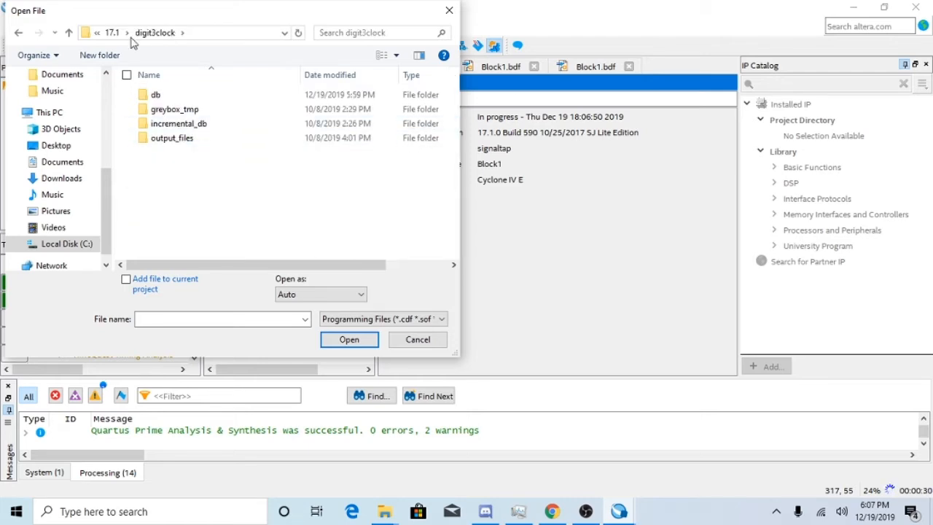
Set the file type filter to All Files and look through the digit3clock folder's contents.
click(391, 320)
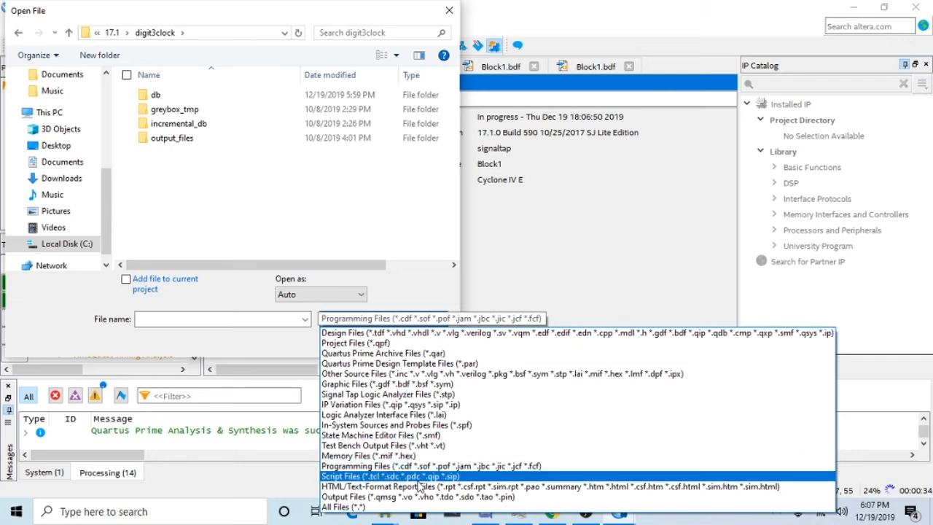
click(415, 506)
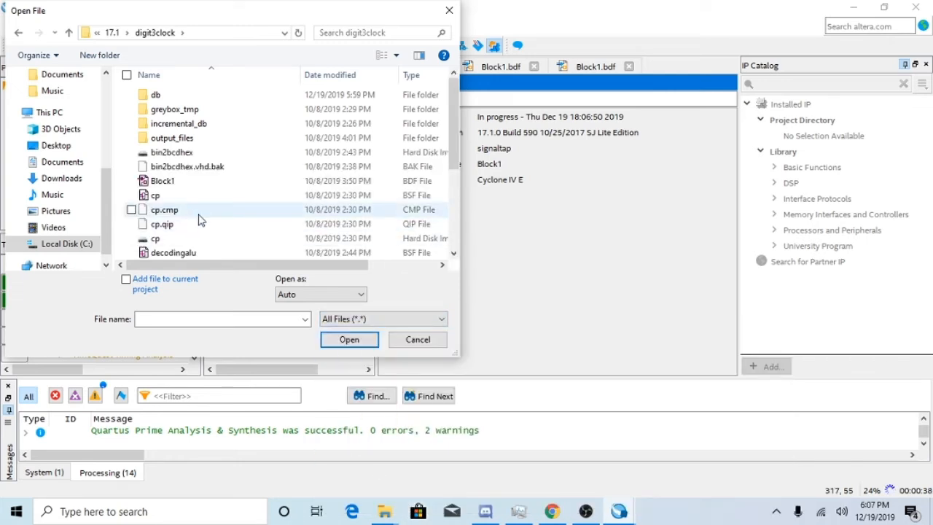
scroll(201, 218, down, 3)
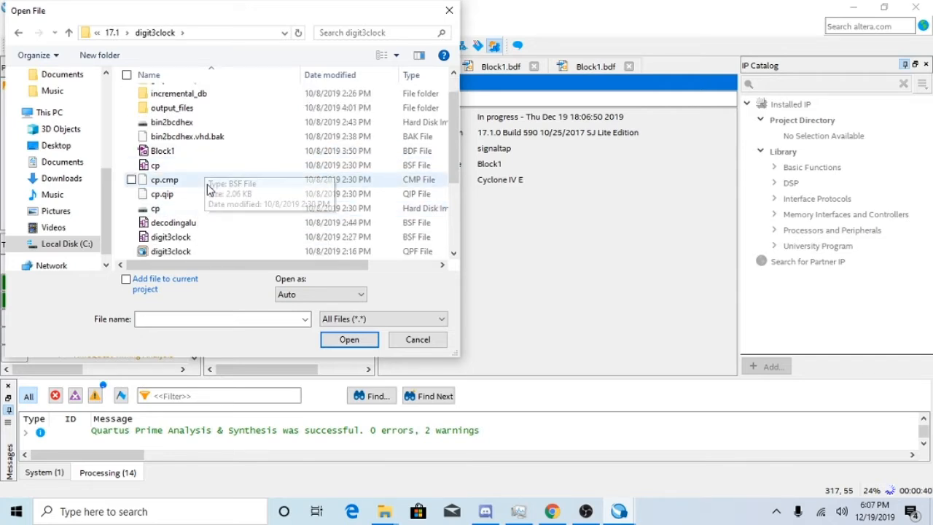
scroll(209, 191, down, 1)
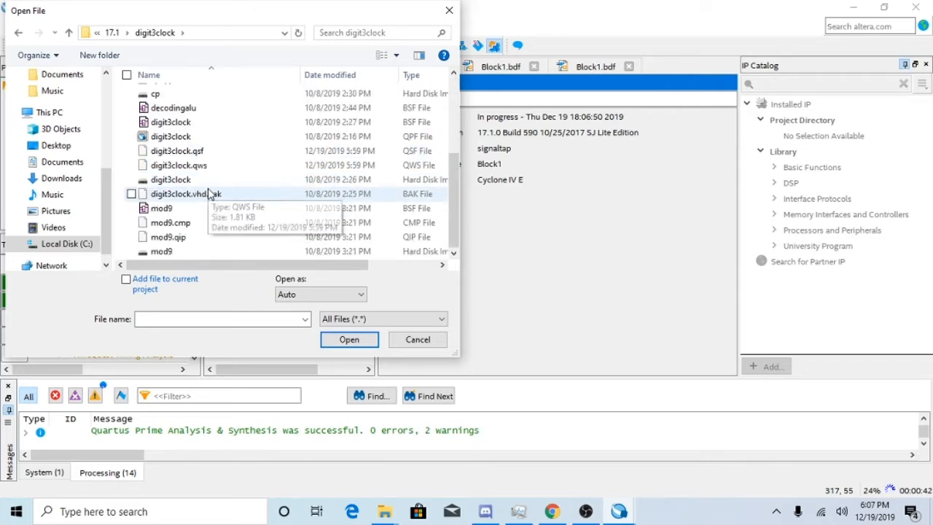
scroll(211, 188, up, 2)
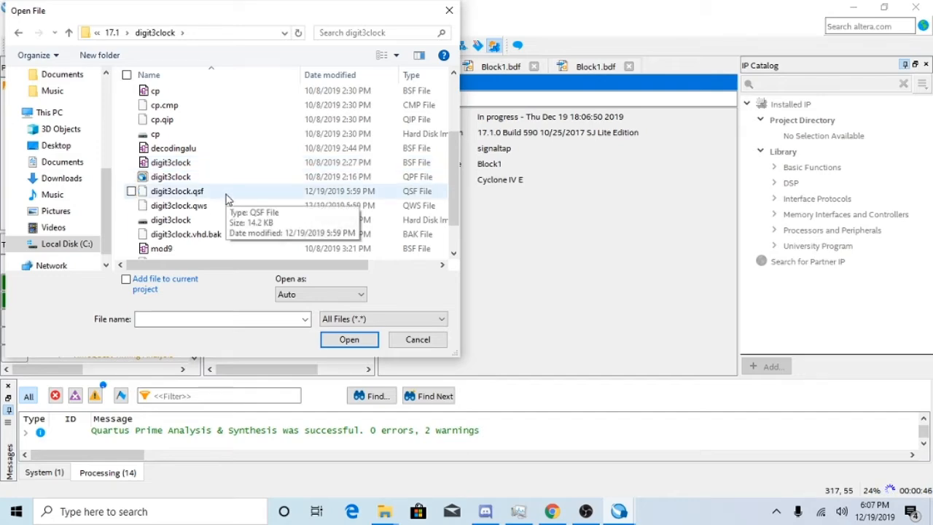
Try to open the digit3clock.qpf project file while the signaltap compilation is still running.
click(353, 318)
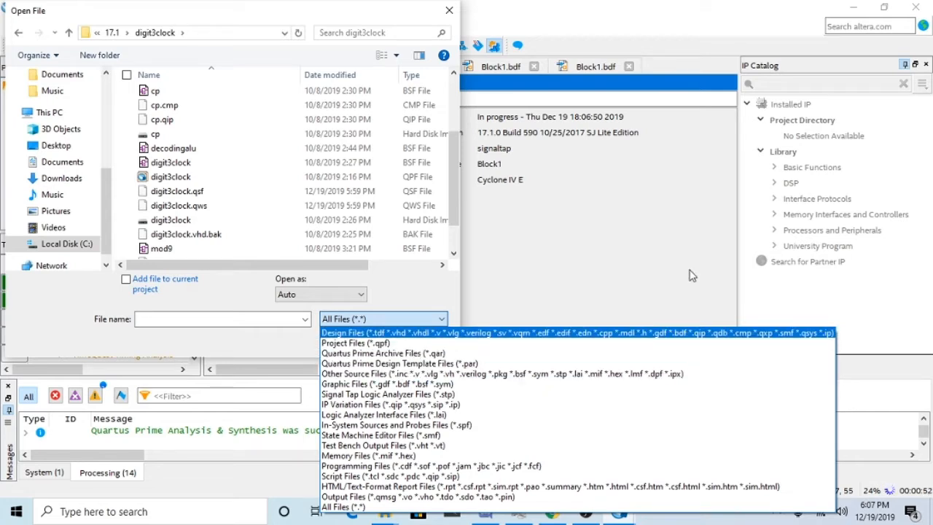
click(596, 233)
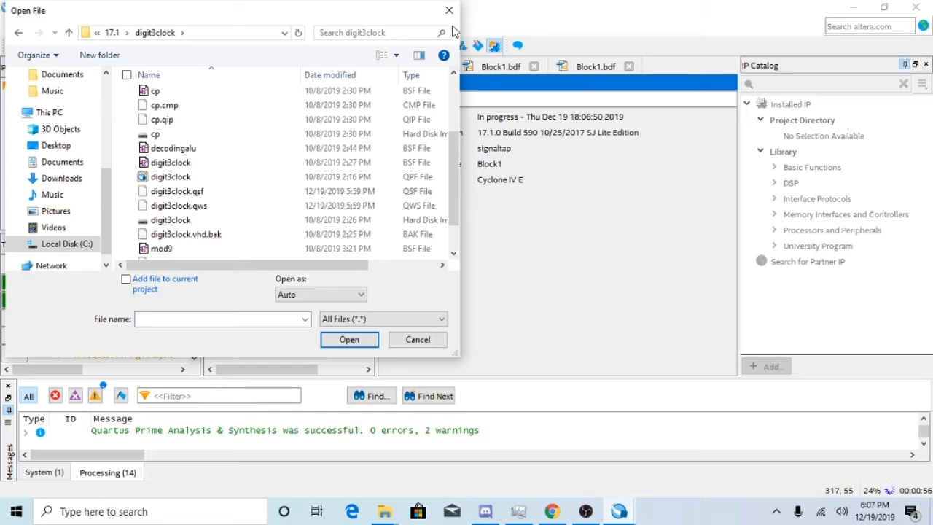
scroll(241, 218, down, 2)
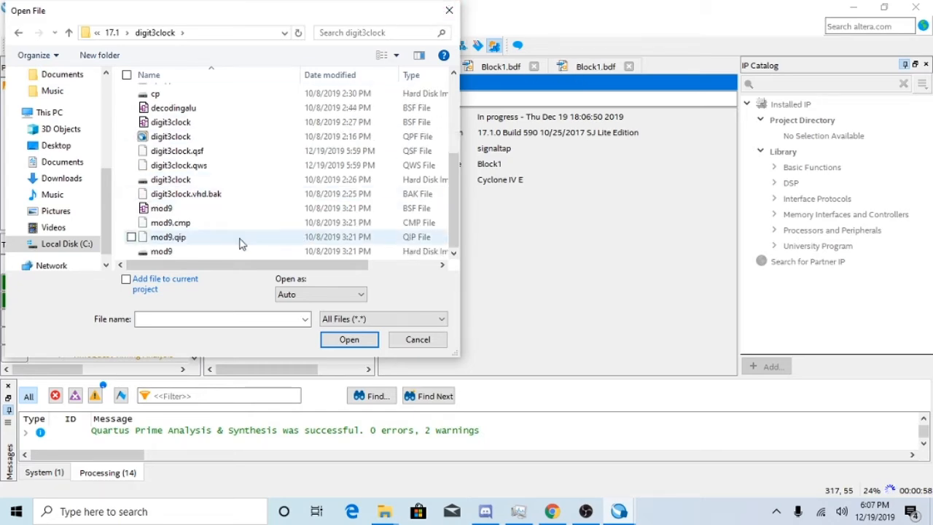
double_click(219, 137)
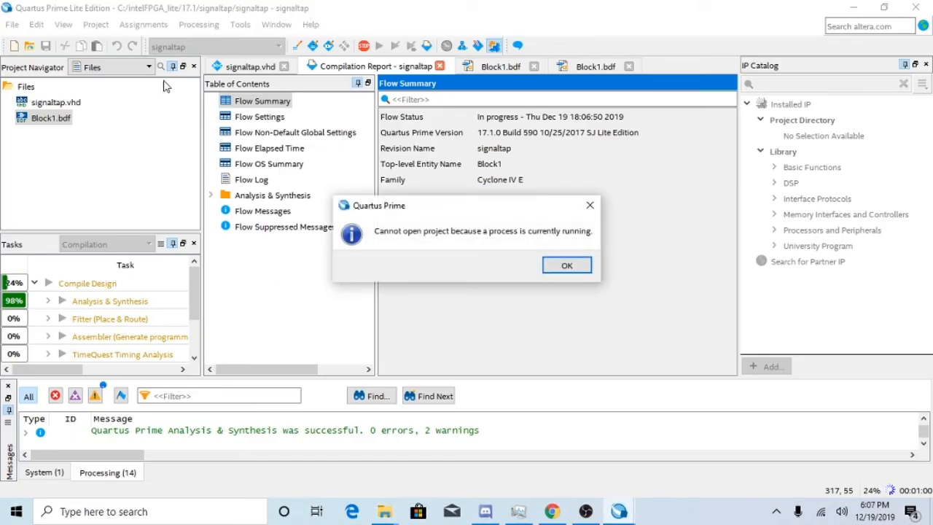
click(566, 266)
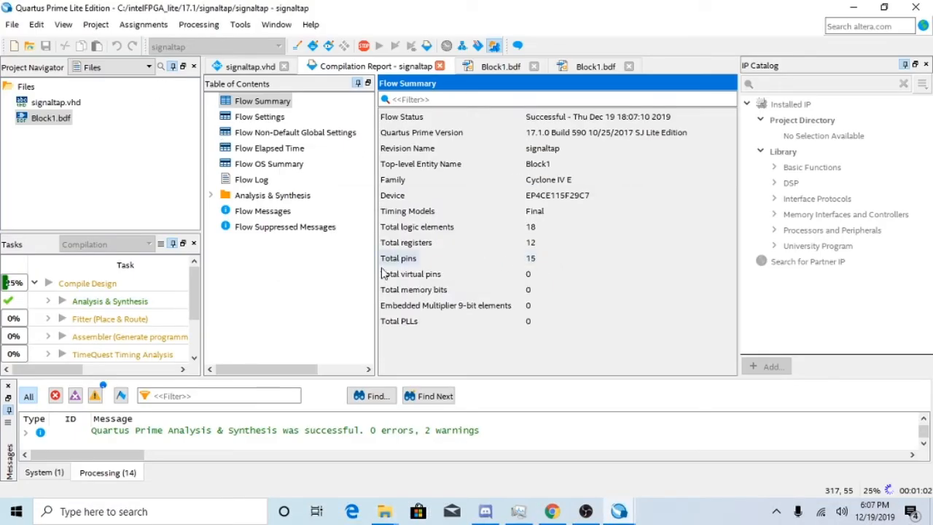
Launch the Signal Tap Logic Analyzer for the signaltap project, reposition its window and minimize it.
scroll(138, 284, down, 1)
scroll(142, 294, up, 1)
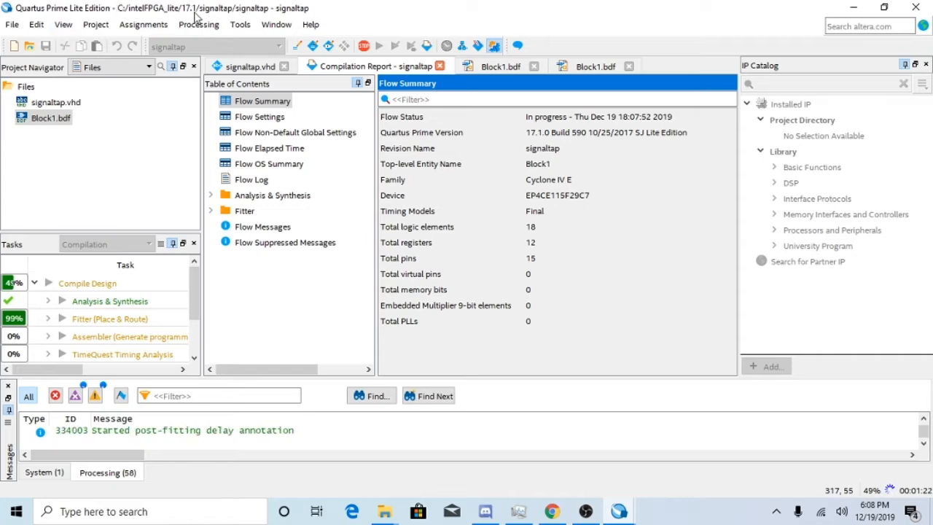
click(277, 24)
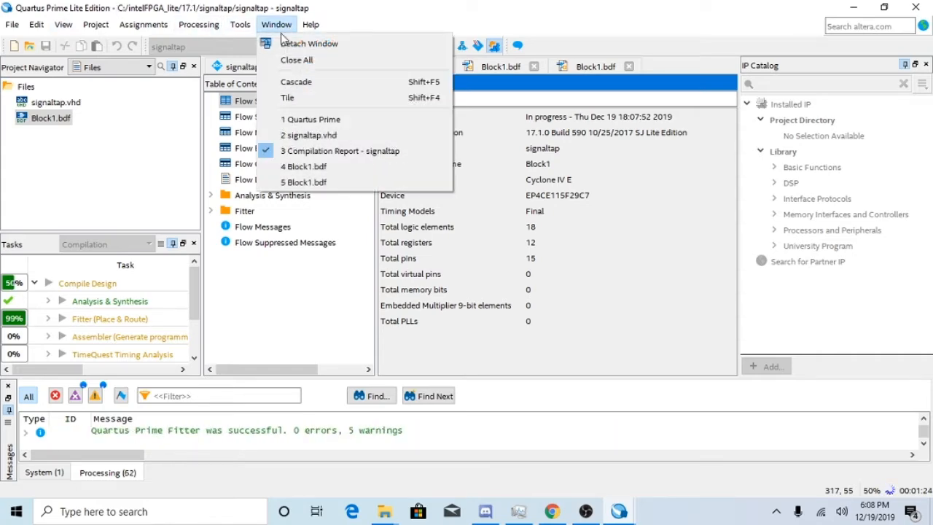
mouse_move(240, 24)
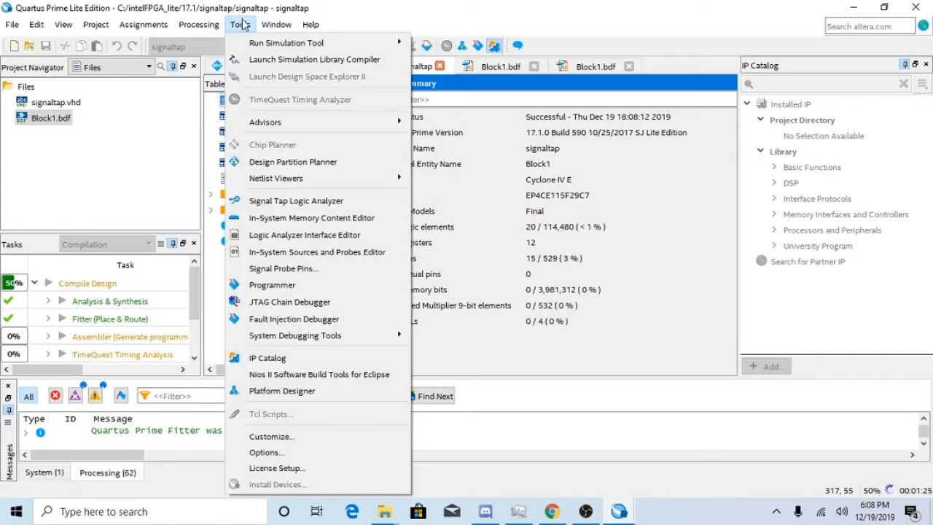
click(360, 203)
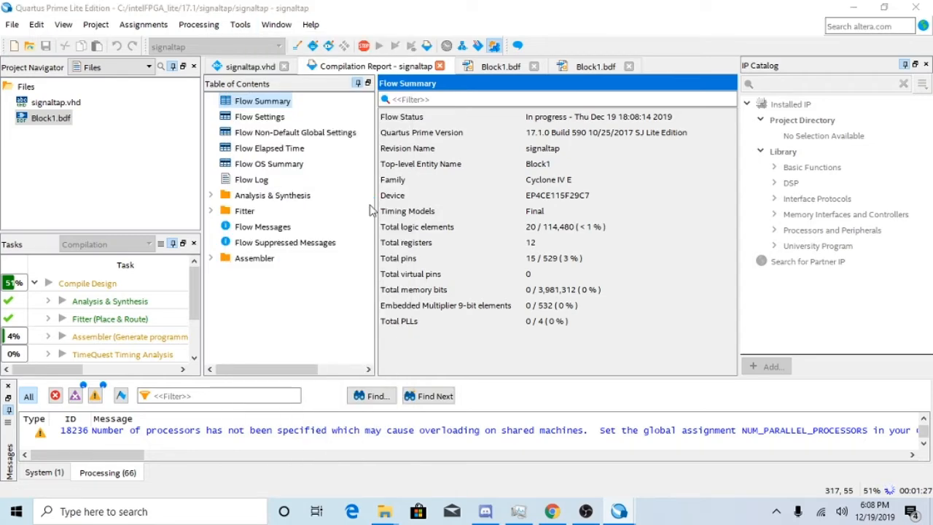
drag(392, 233, 397, 204)
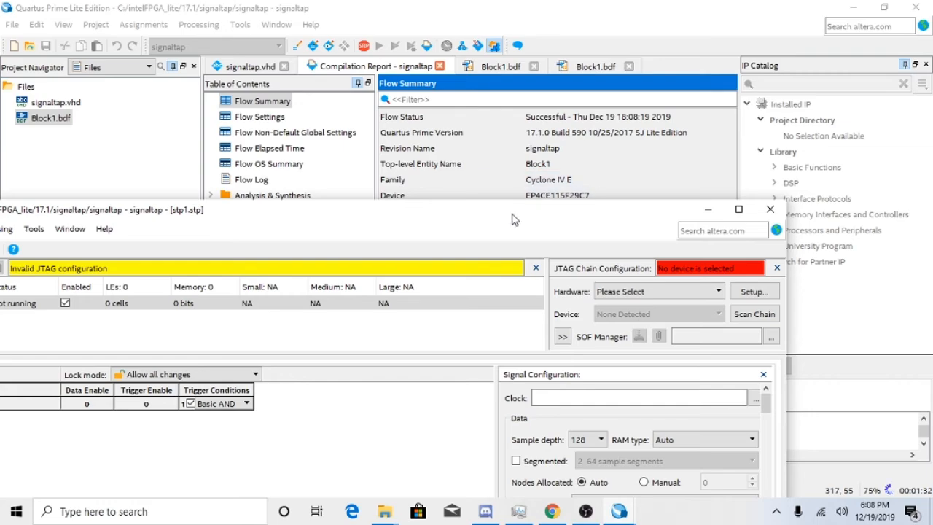
drag(510, 219, 572, 139)
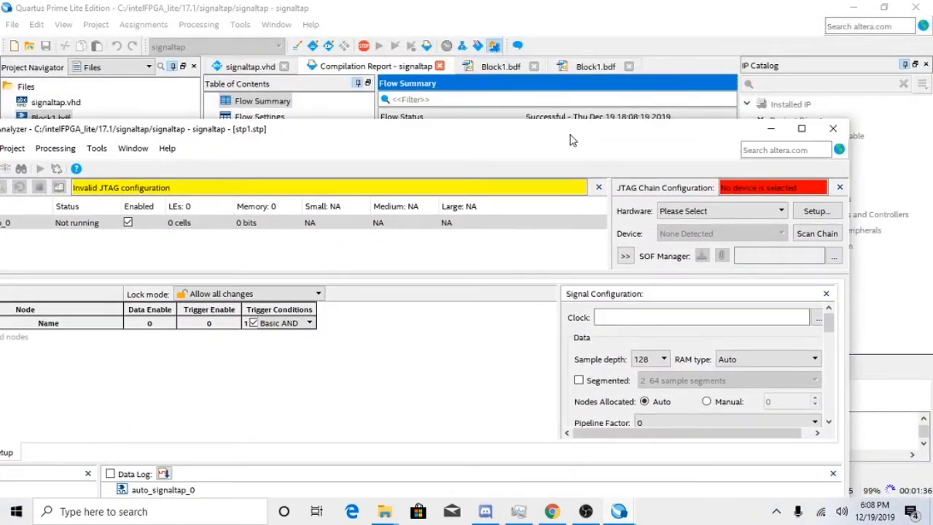
click(770, 128)
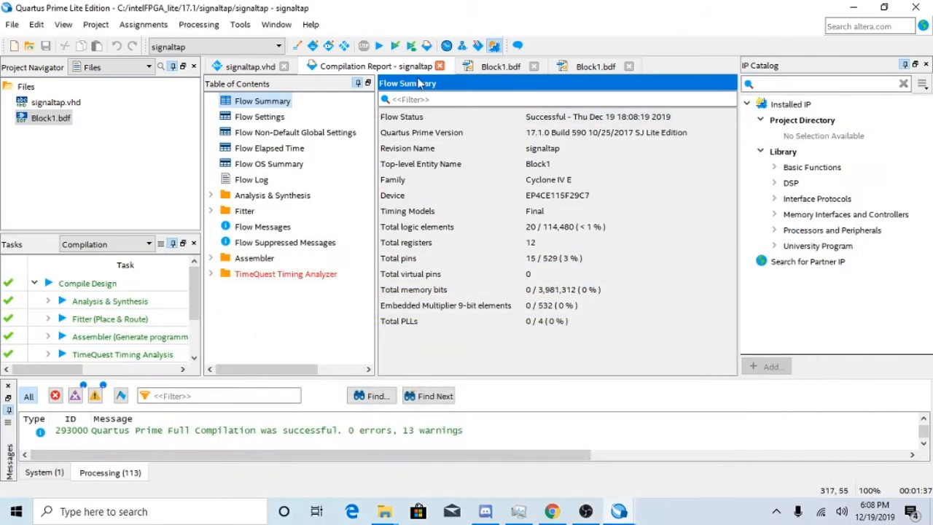
Open the digit3clock.qpf project from the 17.1/digit3clock folder in place of the signaltap project.
click(508, 67)
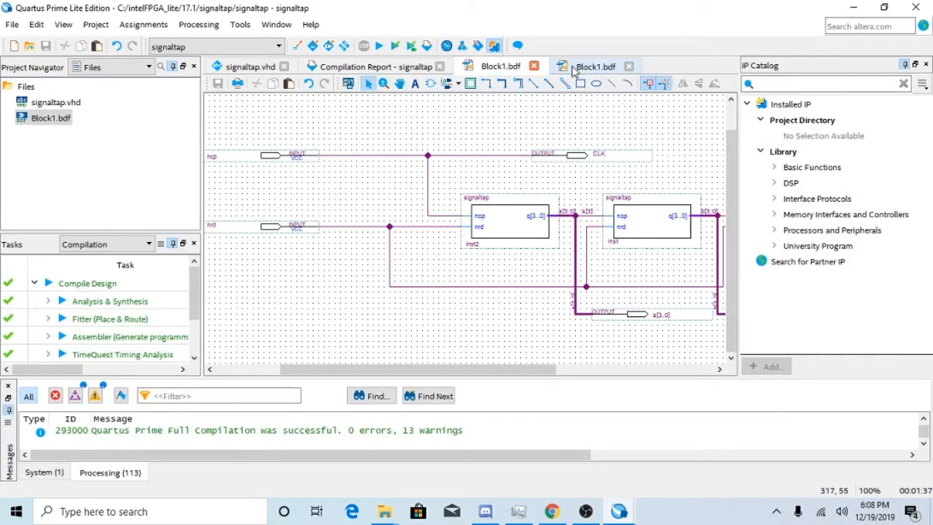
click(400, 67)
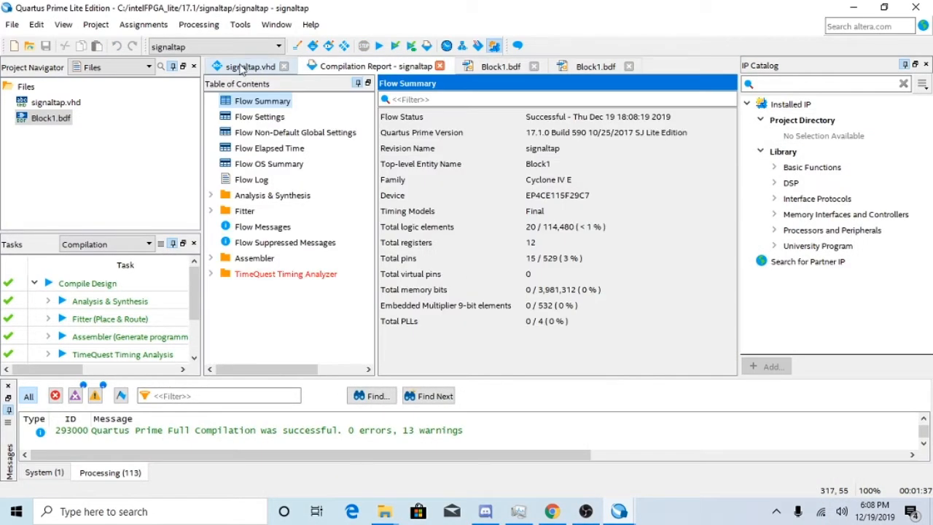
click(11, 25)
click(29, 59)
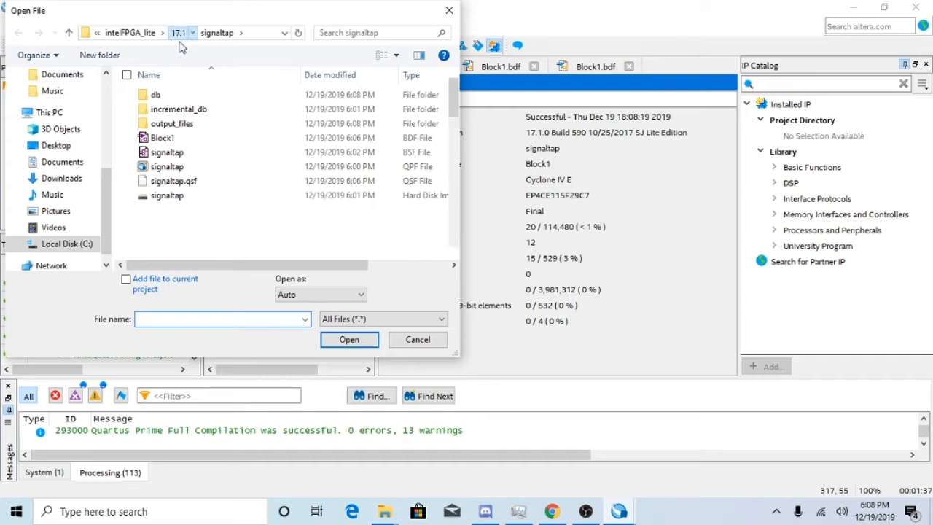
click(179, 33)
scroll(208, 123, up, 10)
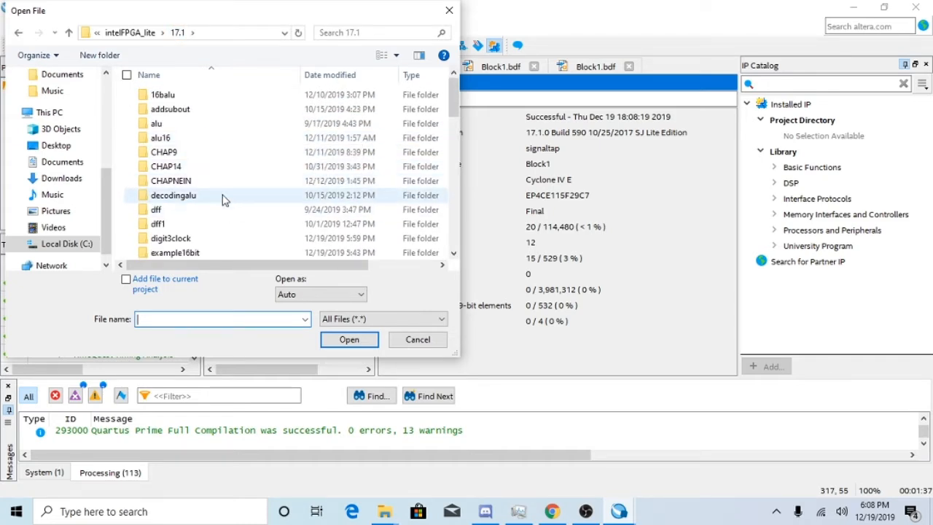
double_click(241, 240)
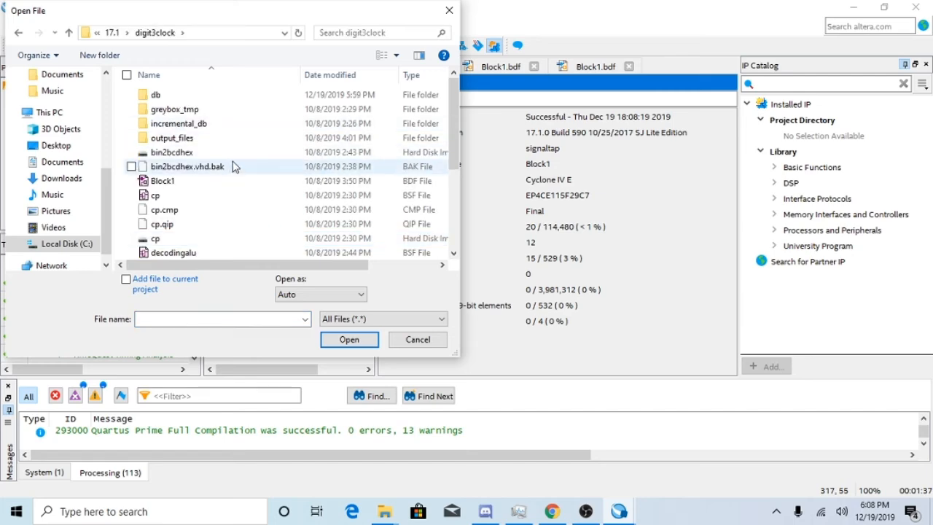
scroll(237, 202, down, 2)
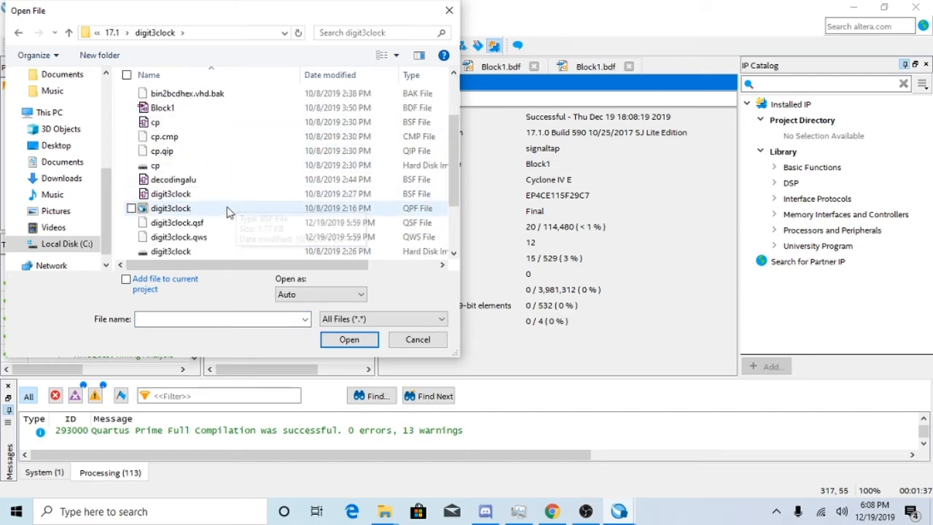
double_click(227, 209)
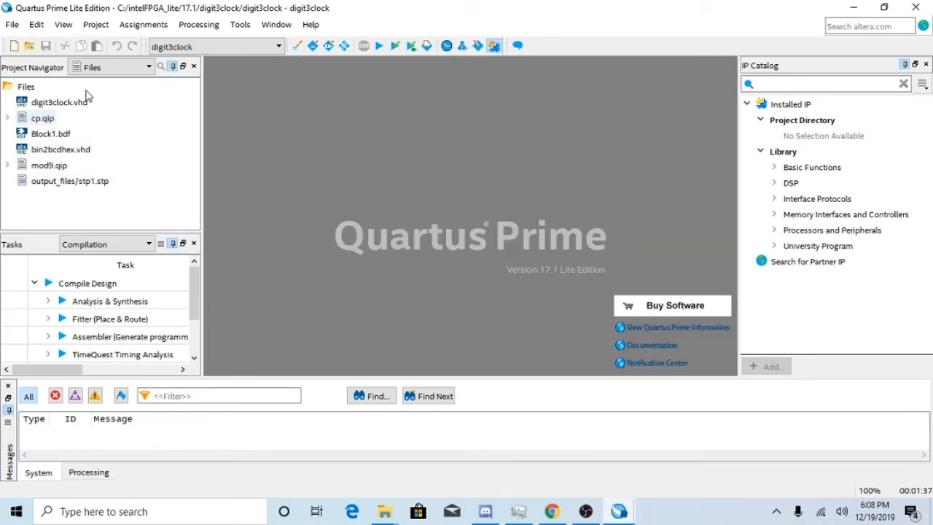
Open the digit3clock project's Assignment Editor and look through its pin location assignments.
click(193, 25)
mouse_move(146, 26)
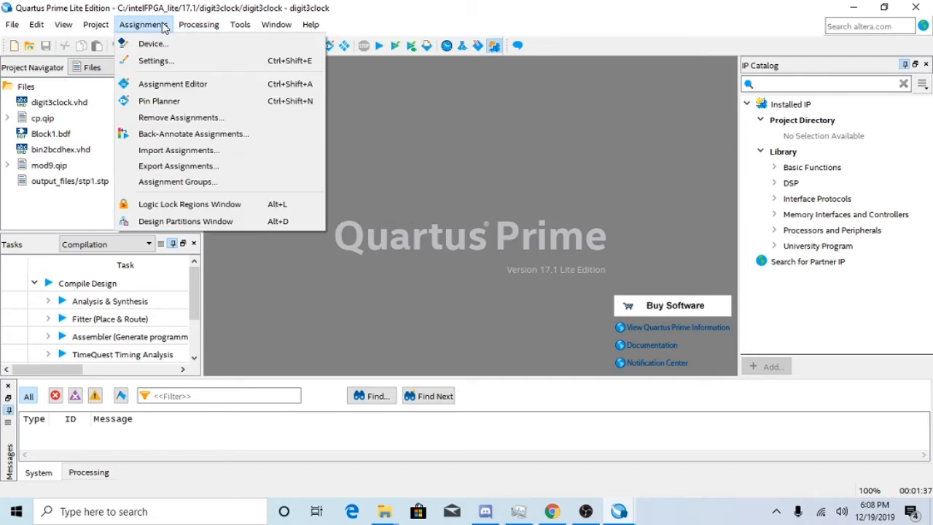
click(172, 84)
scroll(347, 129, down, 1)
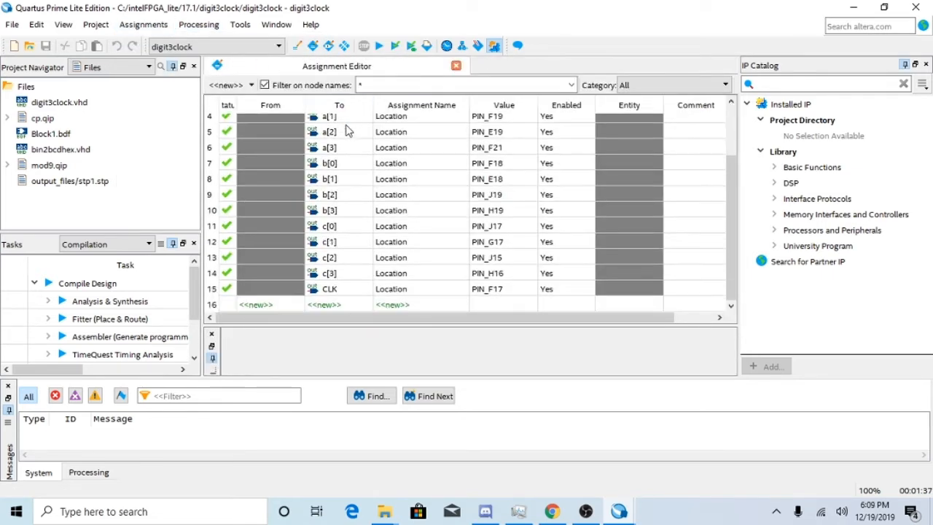
scroll(355, 245, up, 1)
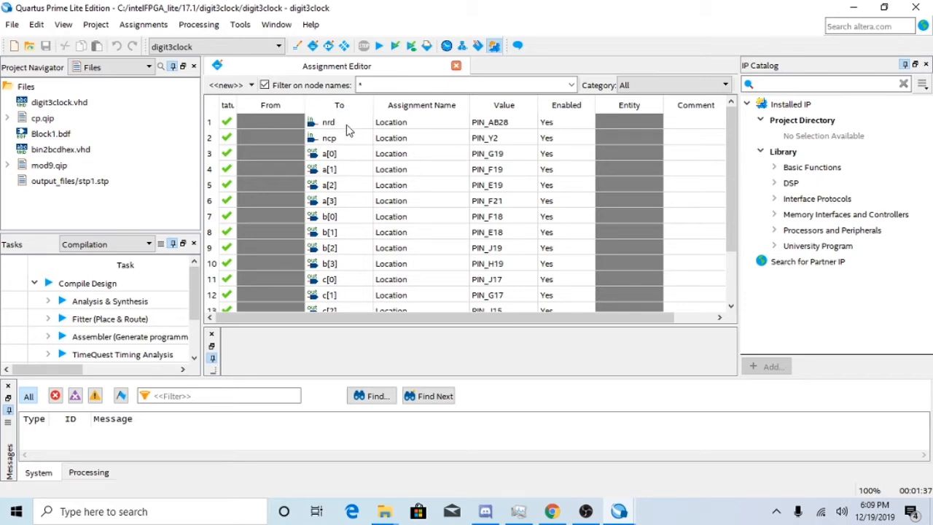
scroll(437, 132, down, 1)
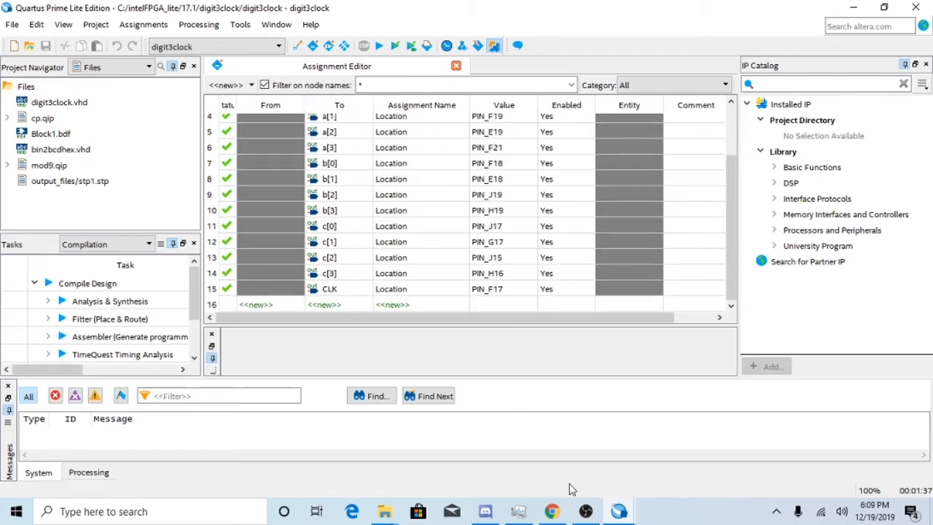
click(12, 24)
click(36, 61)
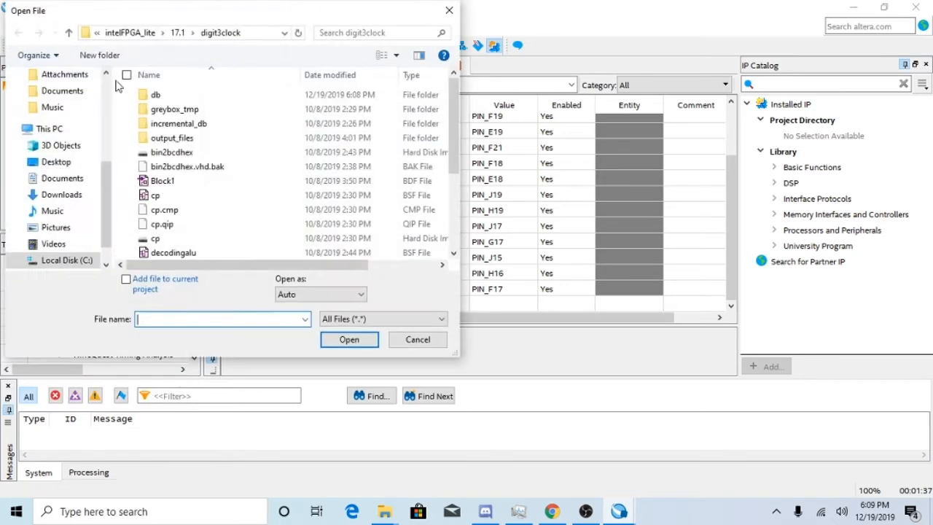
scroll(274, 185, down, 1)
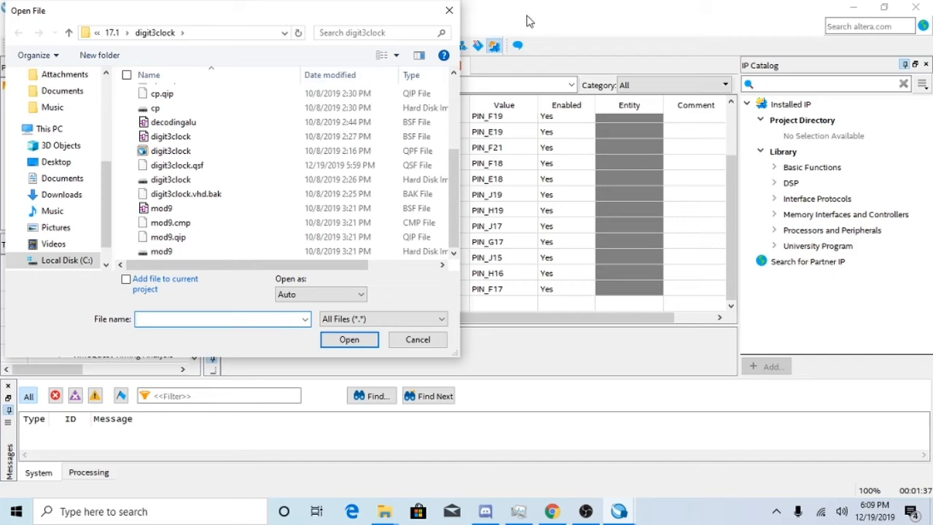
click(449, 10)
right_click(382, 64)
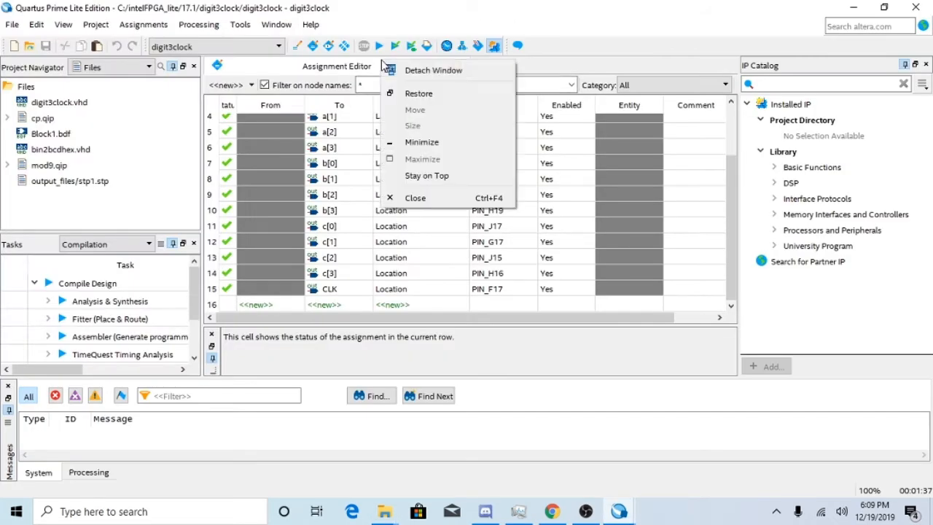
click(299, 72)
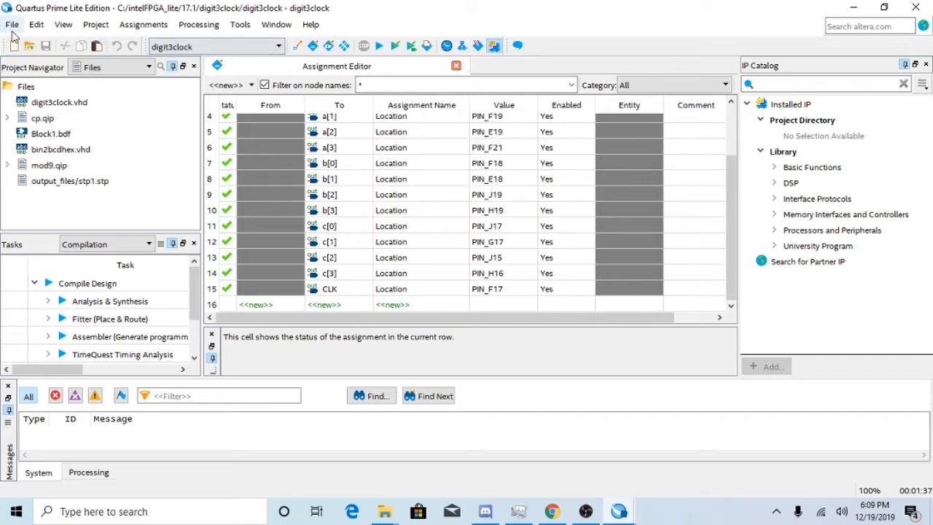
right_click(360, 64)
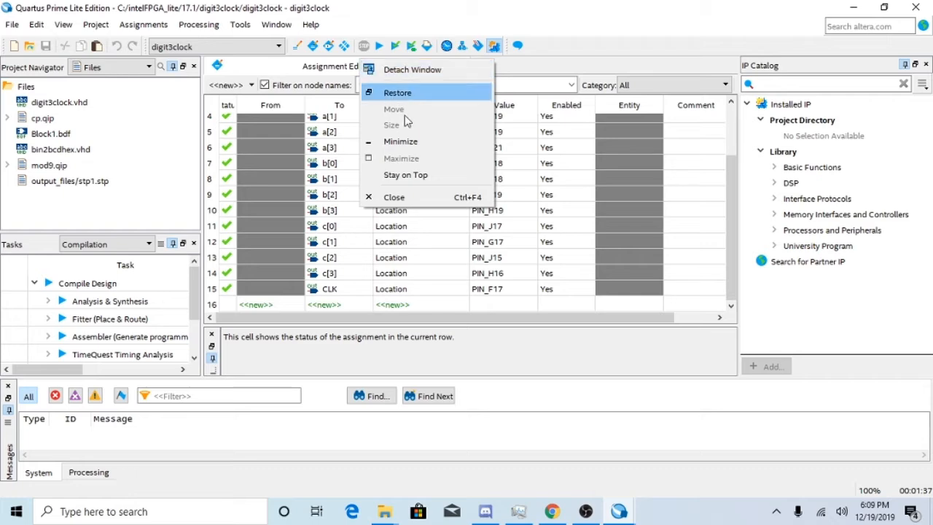
click(605, 39)
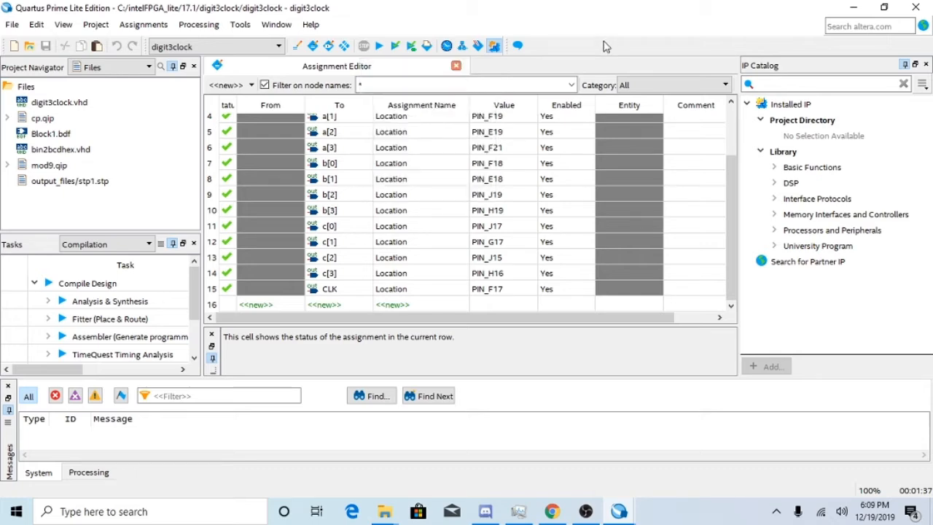
click(209, 511)
text(snip)
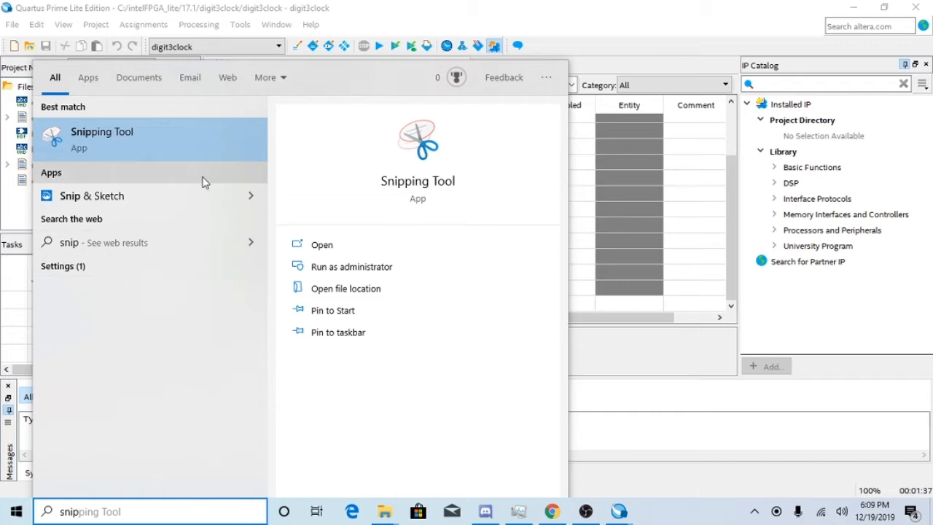
click(195, 154)
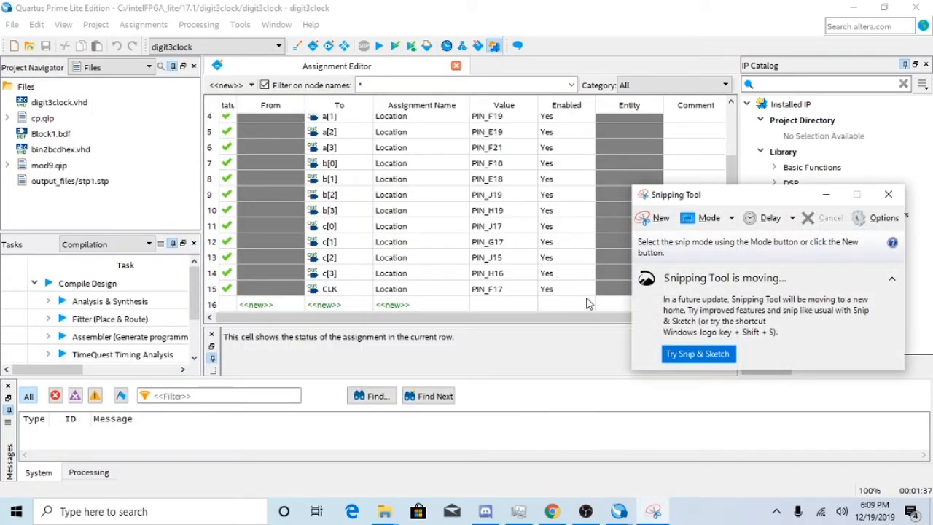
click(653, 223)
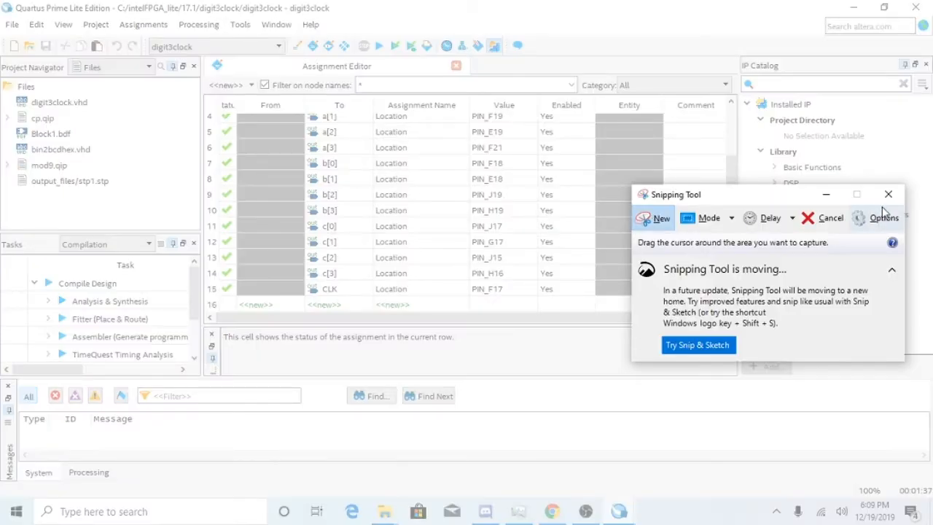
click(886, 201)
Select all the pin location values from the nrd row down to the CLK row in the digit3clock assignments.
scroll(517, 178, up, 1)
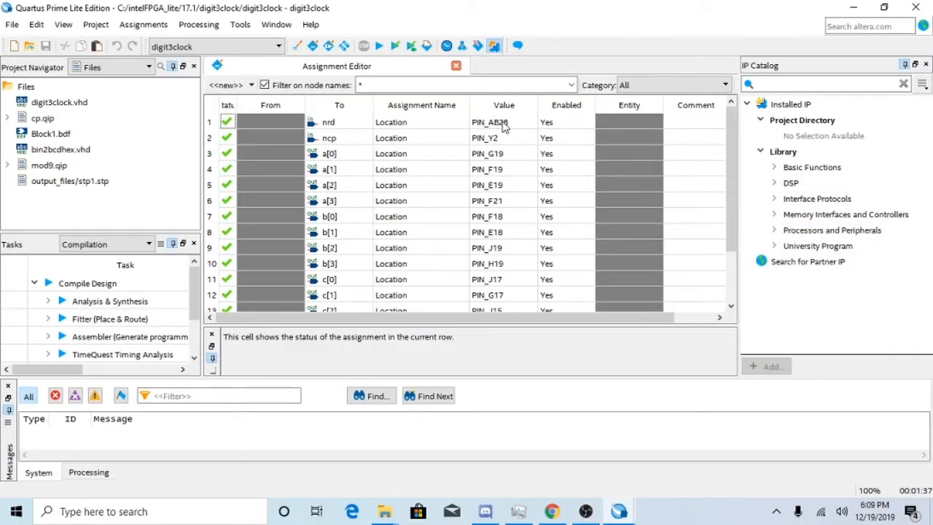
drag(503, 125, 503, 297)
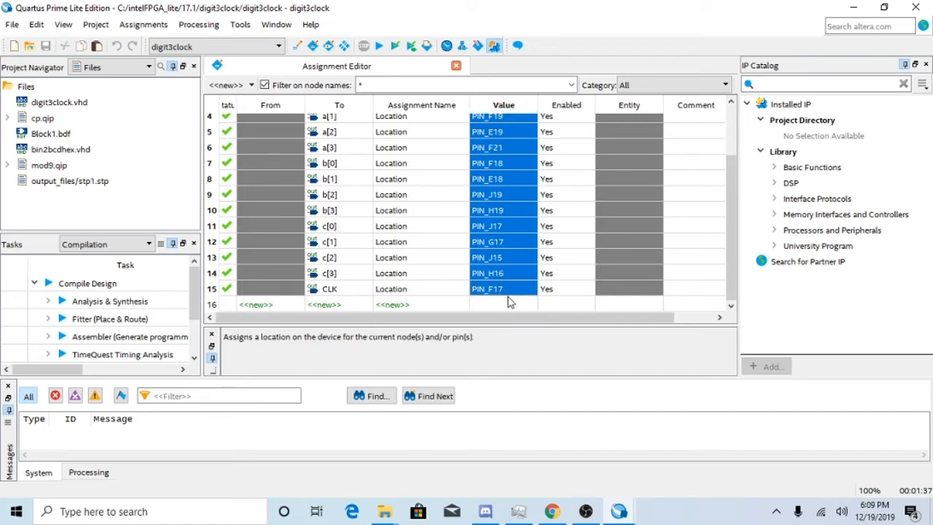
scroll(508, 254, up, 1)
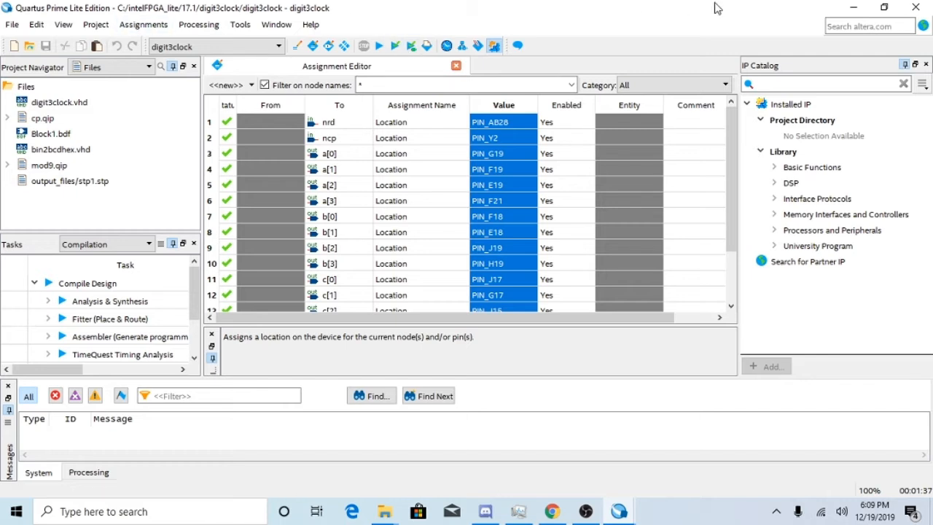
scroll(466, 155, down, 1)
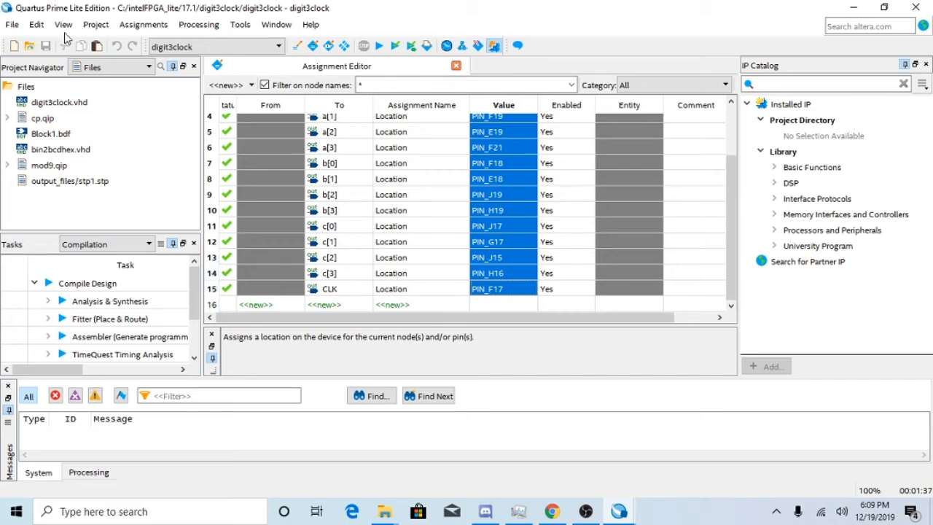
Open the signaltap.qpf project from the 17.1/signaltap folder in place of the digit3clock project.
click(12, 24)
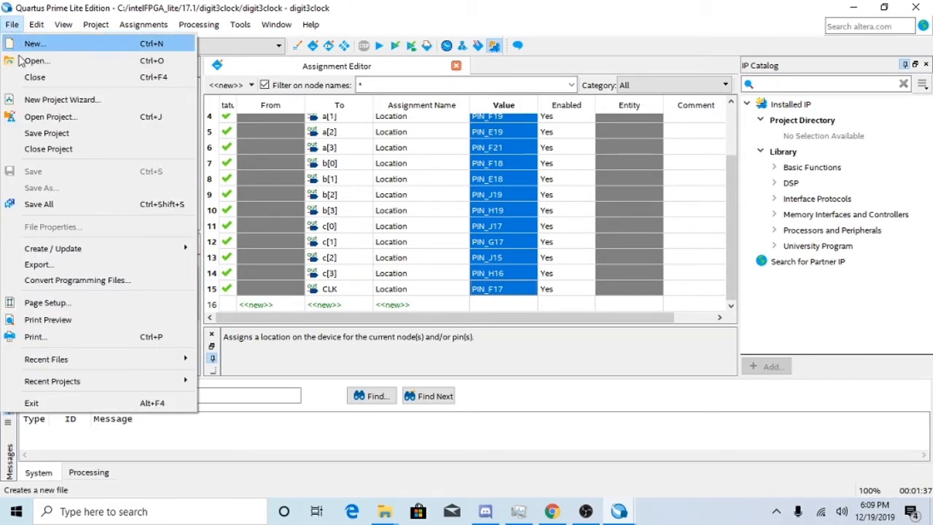
click(27, 64)
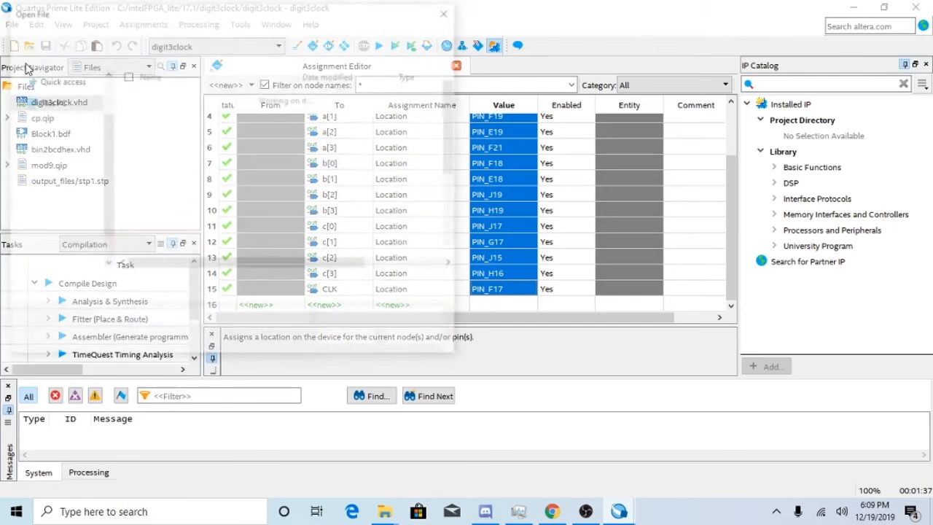
scroll(197, 191, down, 3)
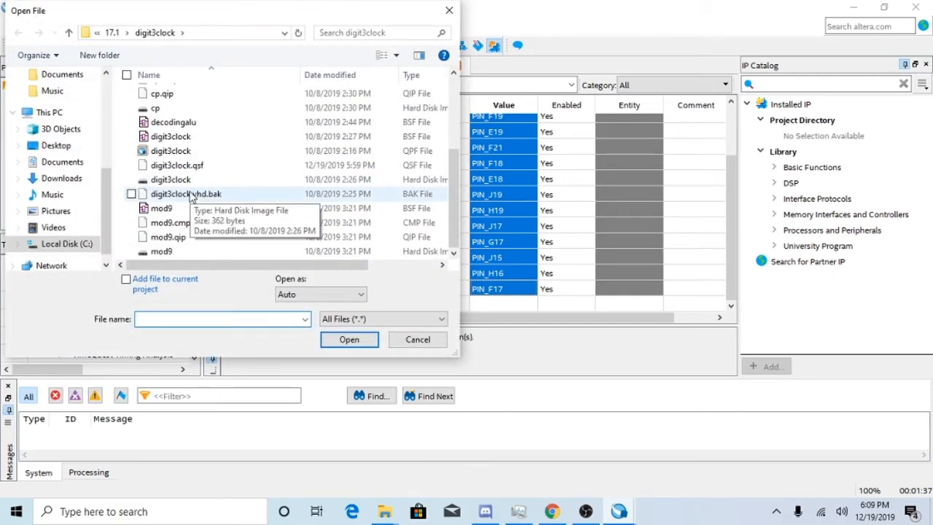
click(112, 32)
scroll(234, 228, down, 1)
scroll(233, 229, down, 3)
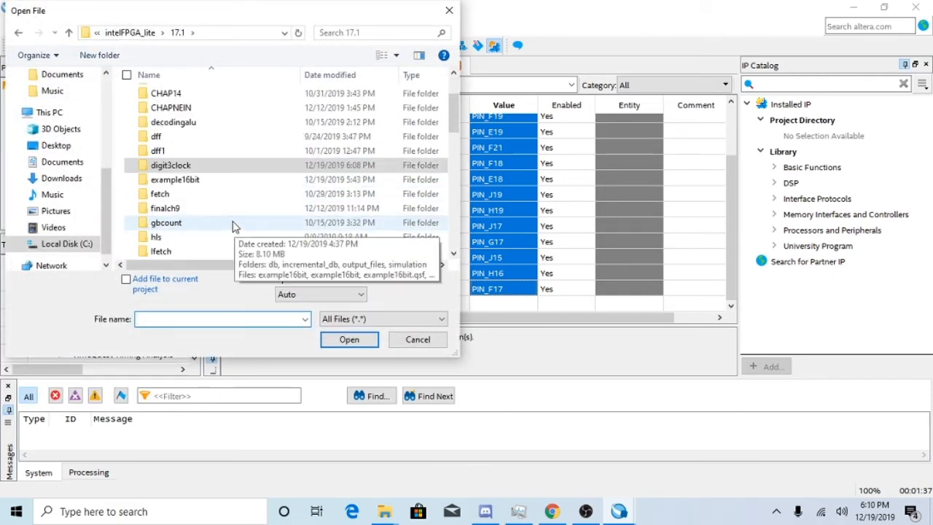
scroll(220, 214, down, 1)
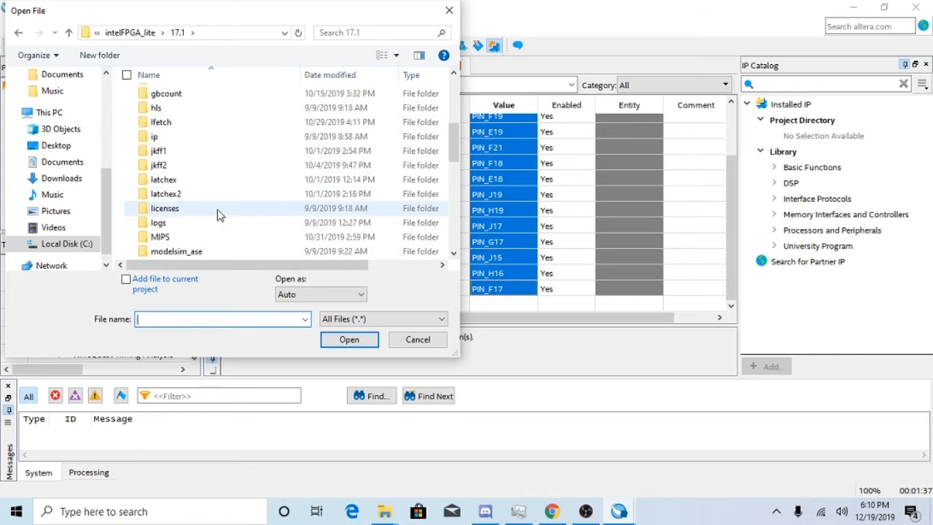
scroll(212, 212, down, 1)
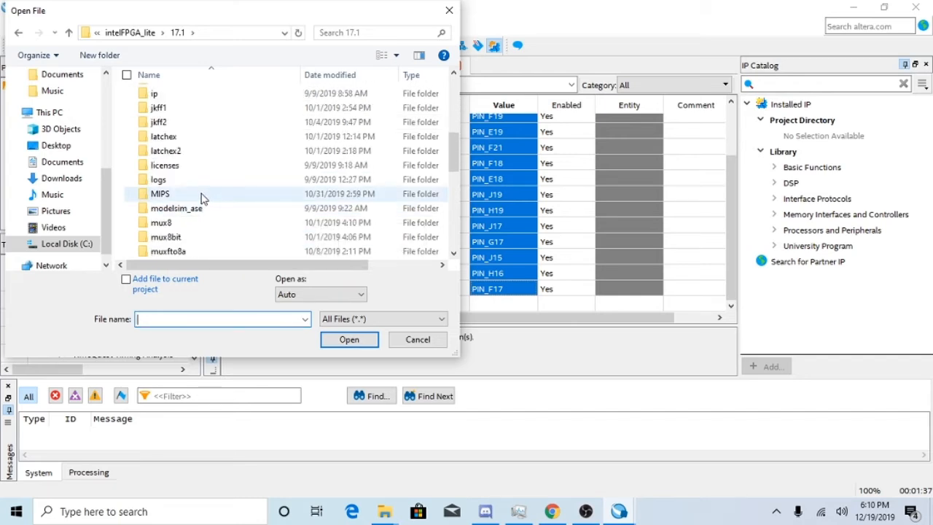
scroll(200, 189, up, 1)
scroll(200, 195, down, 5)
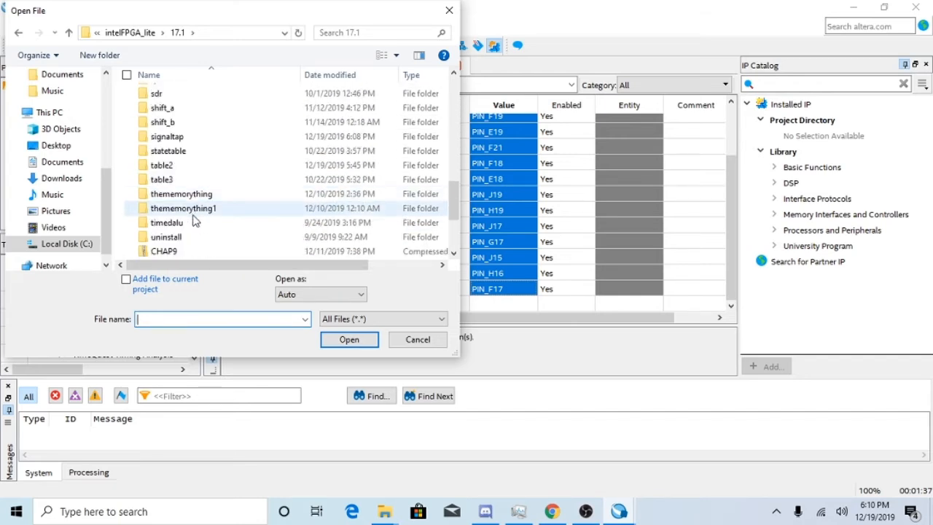
scroll(193, 210, down, 1)
scroll(182, 228, down, 1)
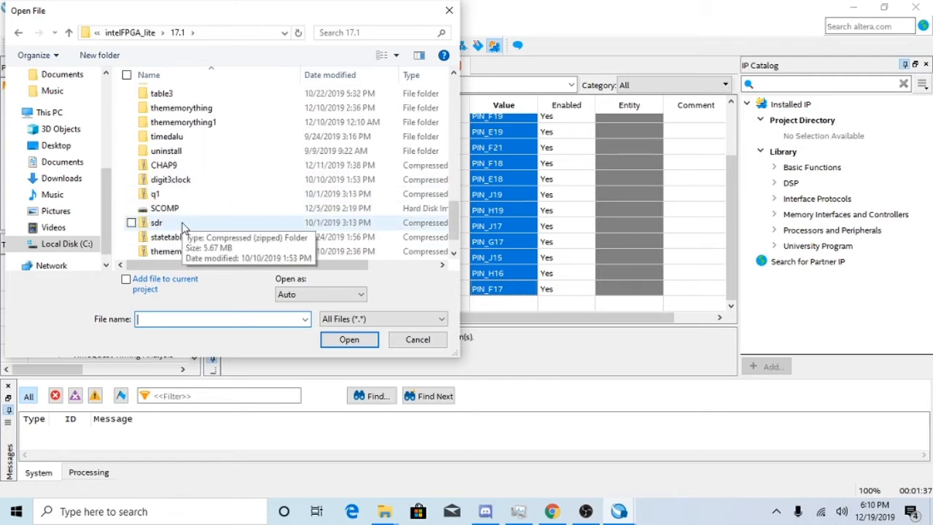
scroll(188, 196, up, 4)
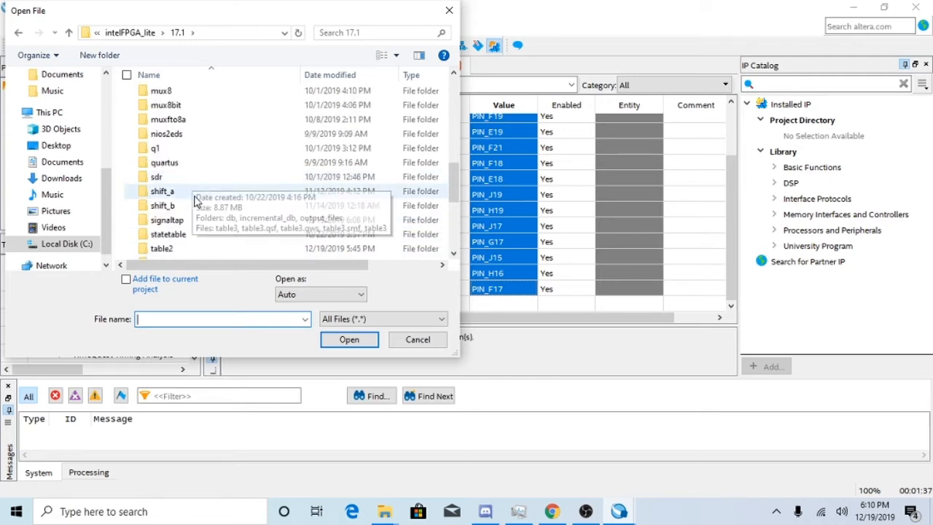
scroll(213, 217, down, 2)
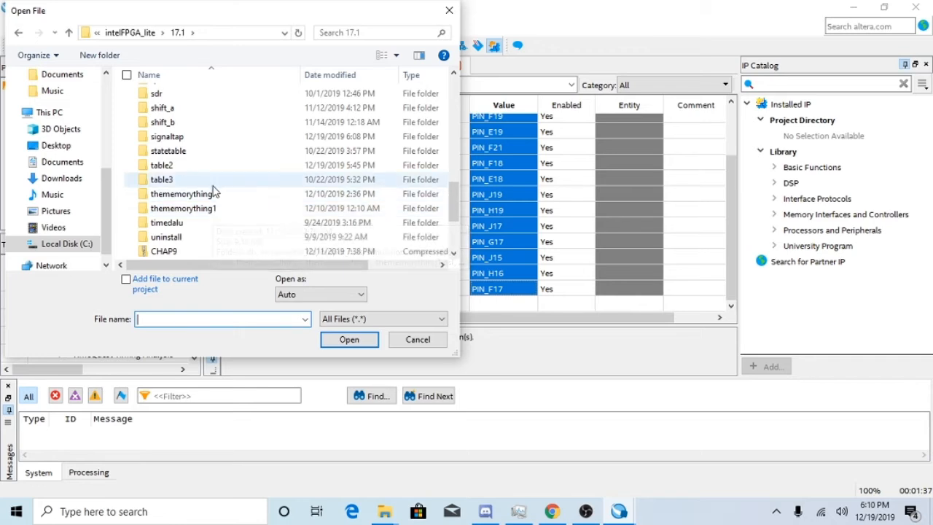
scroll(200, 202, up, 2)
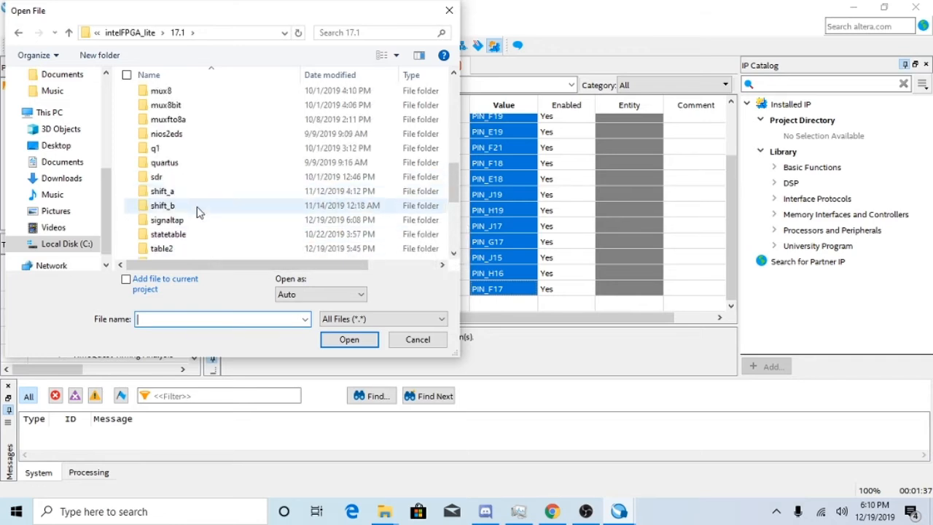
double_click(199, 221)
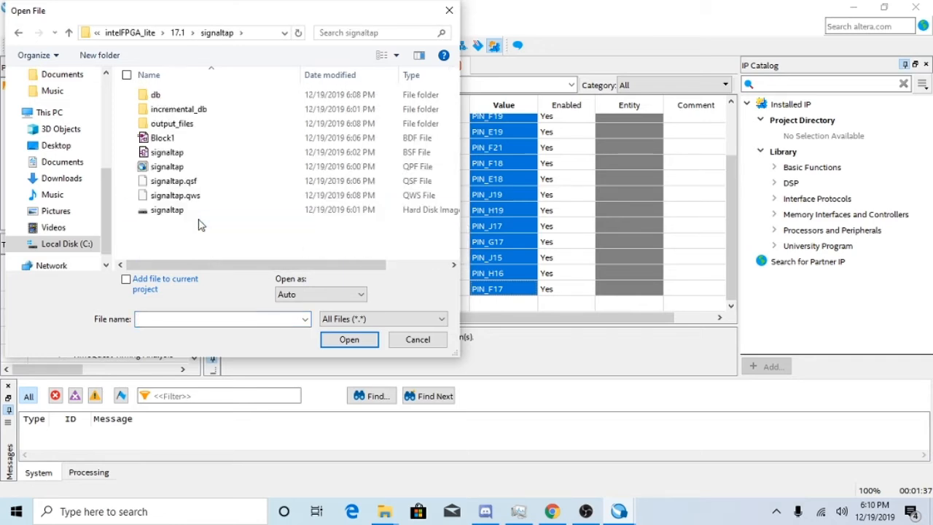
double_click(189, 167)
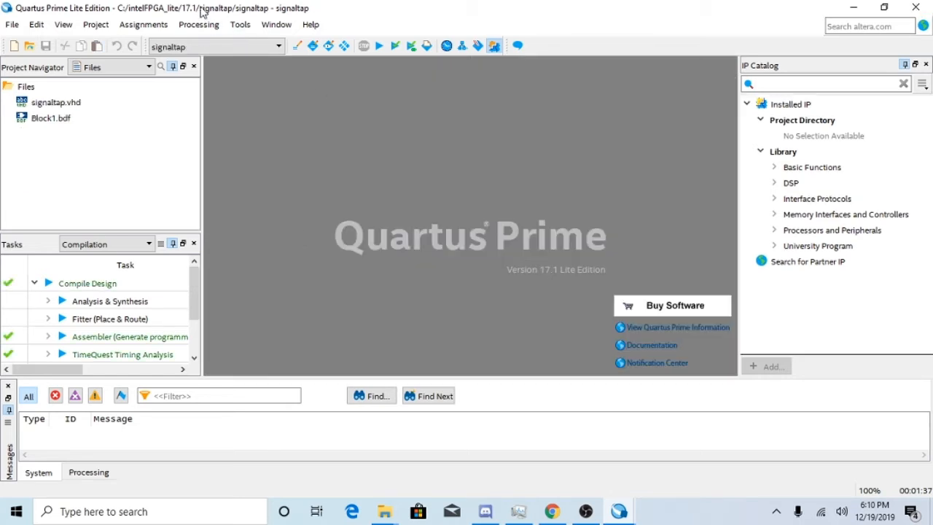
Open the Assignment Editor for the signaltap project.
click(198, 24)
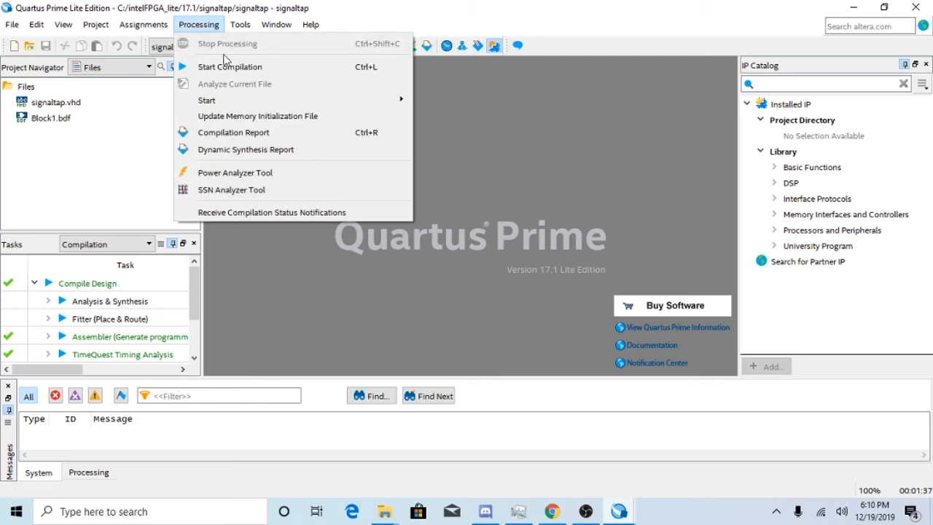
mouse_move(150, 24)
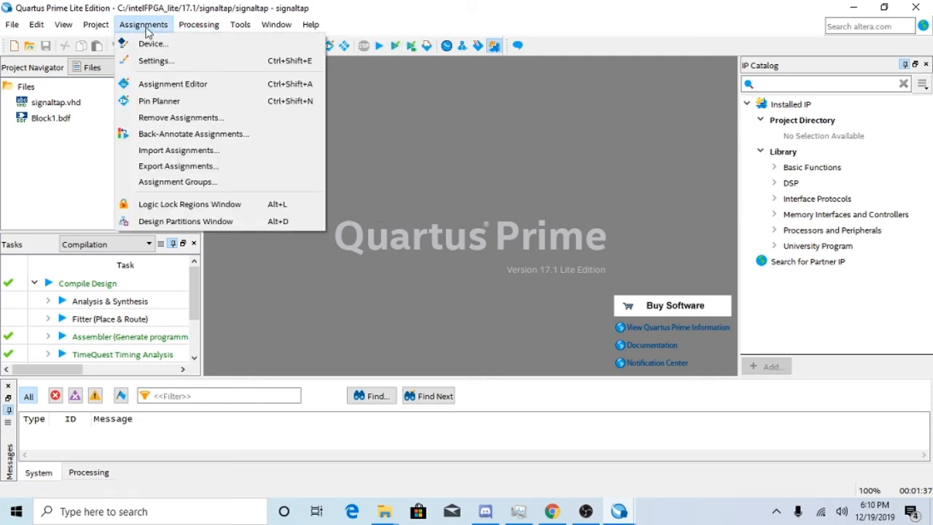
click(173, 84)
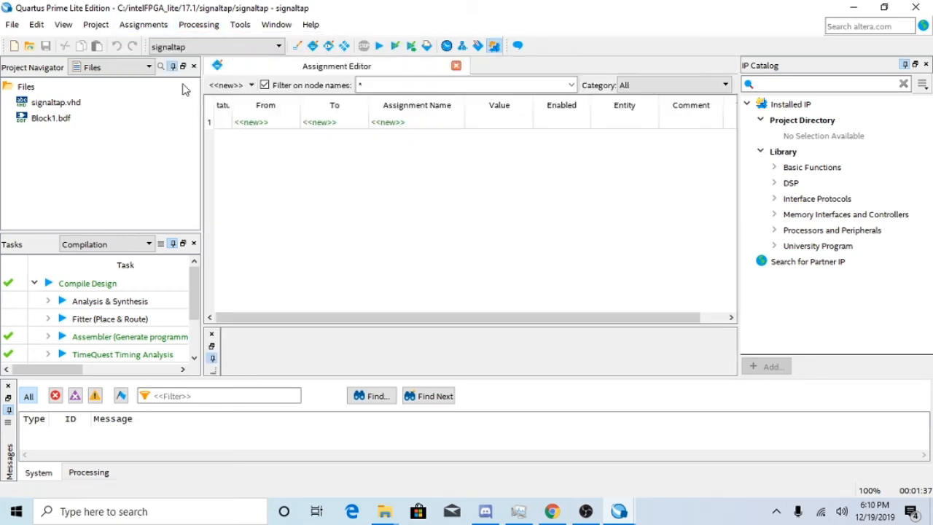
Open the Node Finder for the new assignment's To cell, enlarge its window and list all nodes matching *.
click(332, 124)
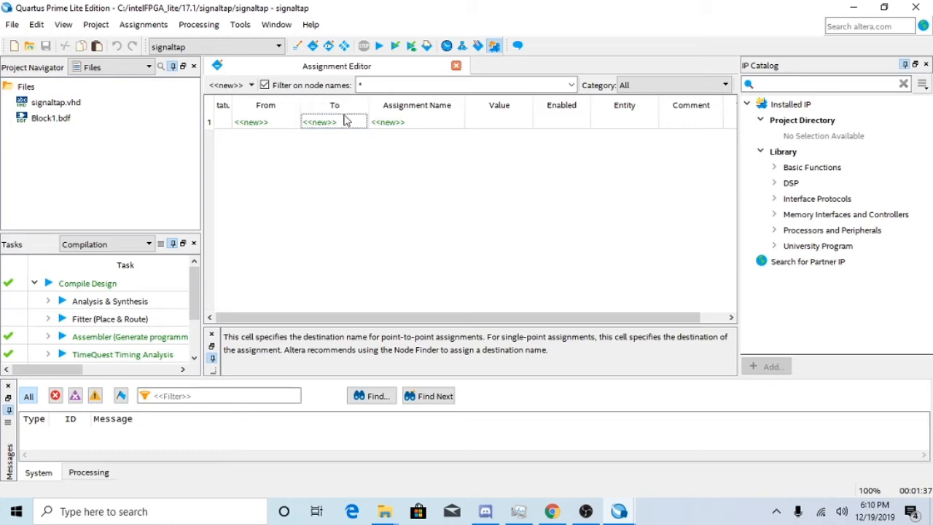
double_click(351, 124)
click(351, 122)
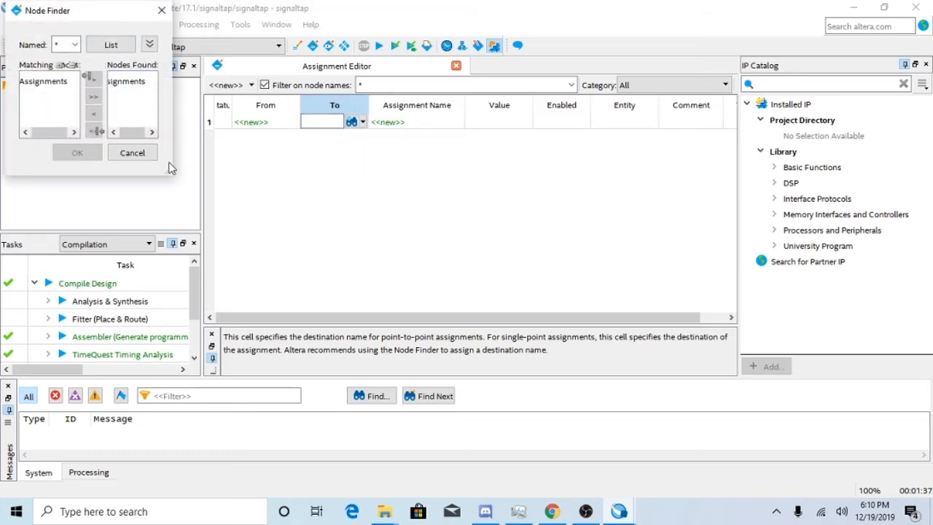
drag(167, 170, 348, 309)
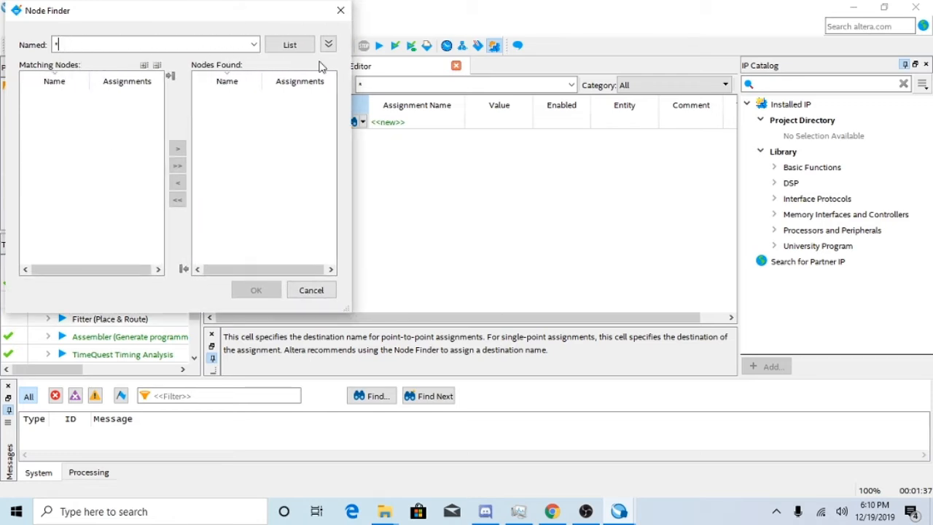
click(271, 46)
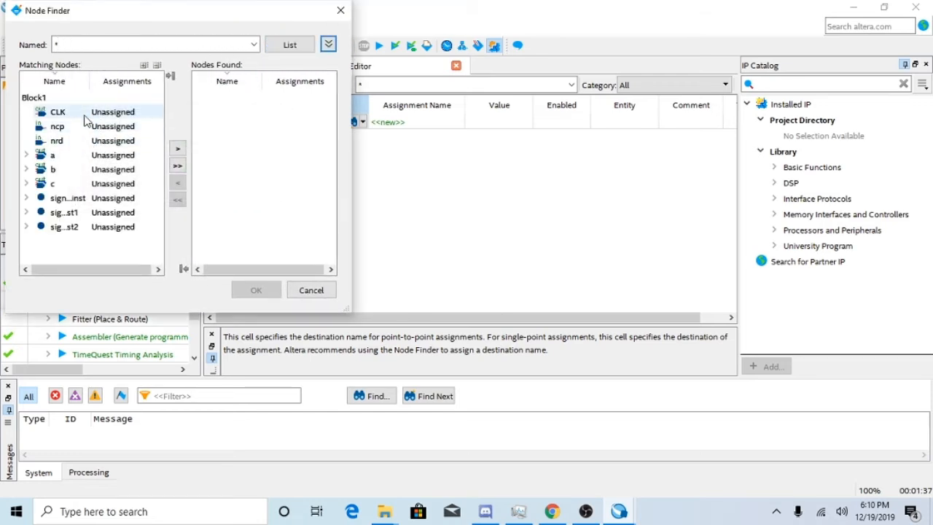
Add the CLK, ncp and nrd nodes to the Node Finder's found nodes.
double_click(84, 114)
double_click(76, 126)
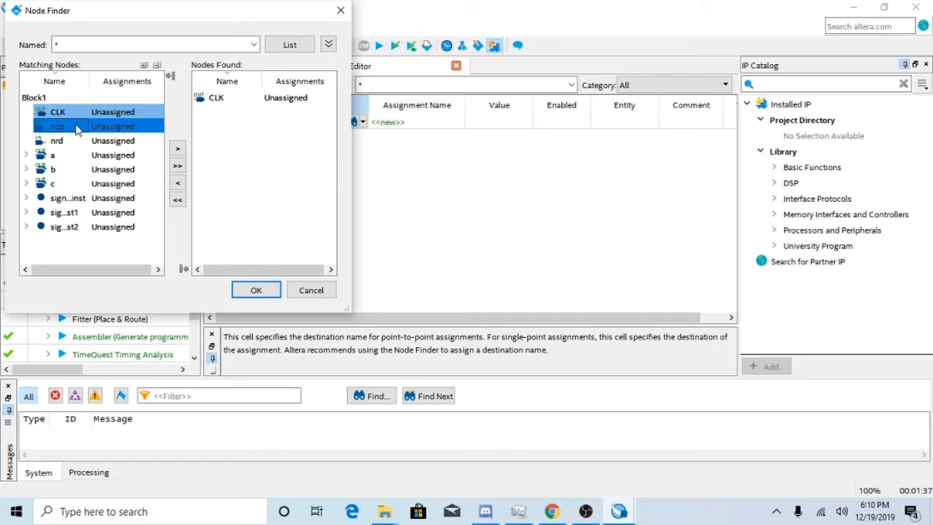
double_click(71, 142)
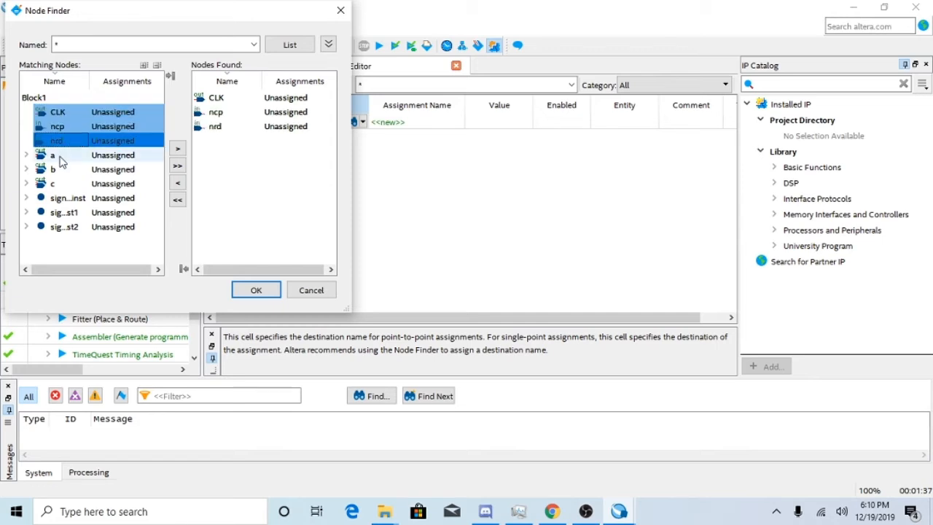
Add the individual bits a[0] to a[3] and b[0] to b[3] to the found nodes.
click(26, 154)
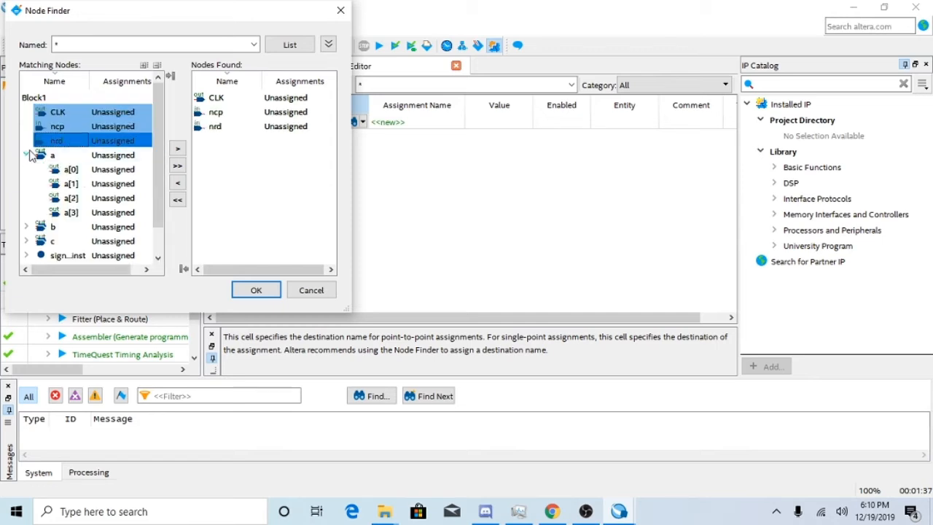
drag(73, 171, 78, 213)
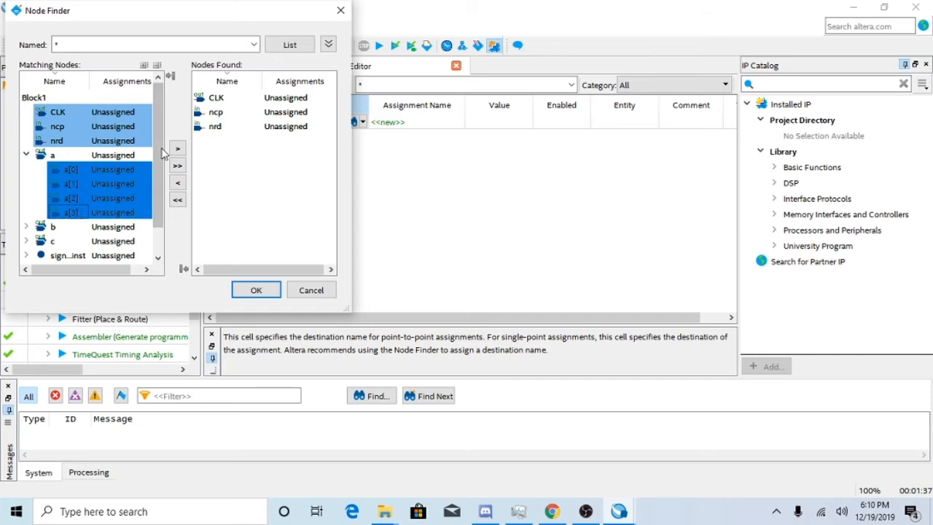
click(177, 148)
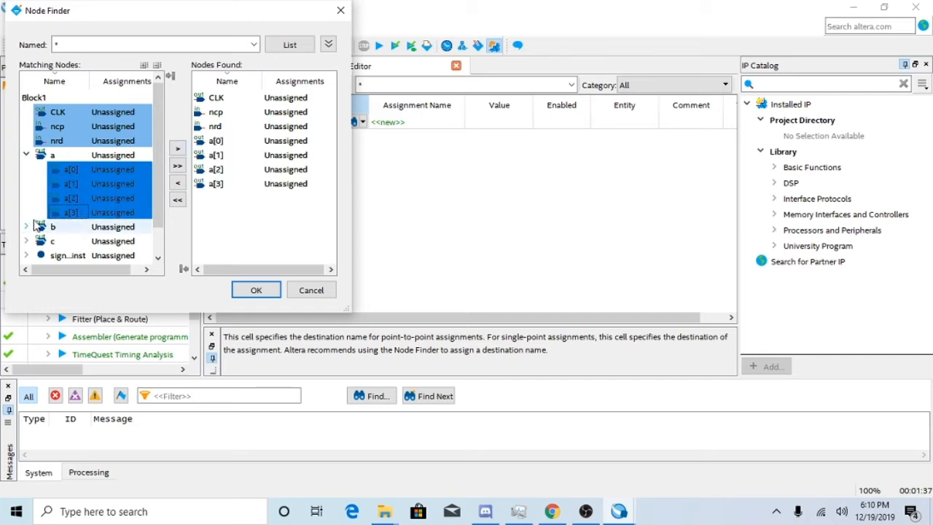
click(26, 226)
scroll(63, 210, down, 2)
drag(85, 155, 83, 199)
click(177, 149)
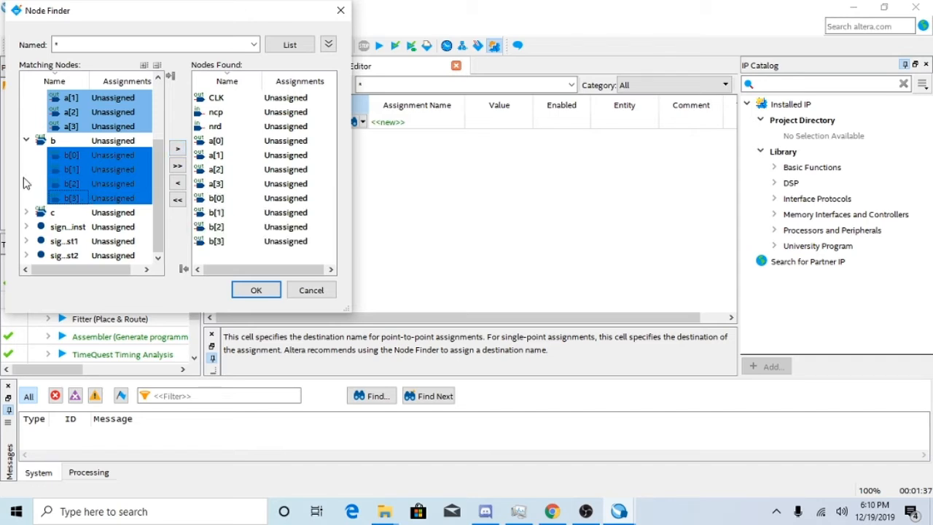
Add the bits c[0] to c[3] to the found nodes and insert all chosen nodes into the assignment table.
click(26, 212)
scroll(66, 212, down, 2)
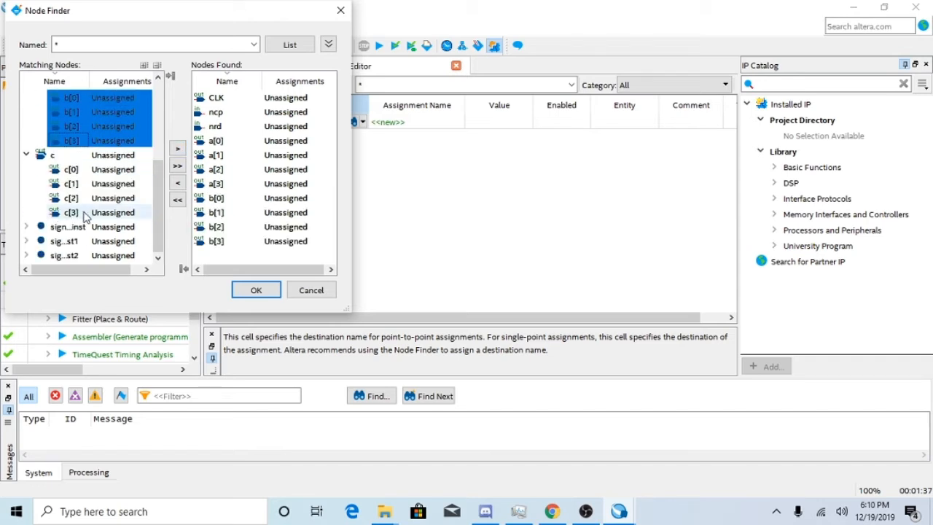
drag(73, 169, 93, 215)
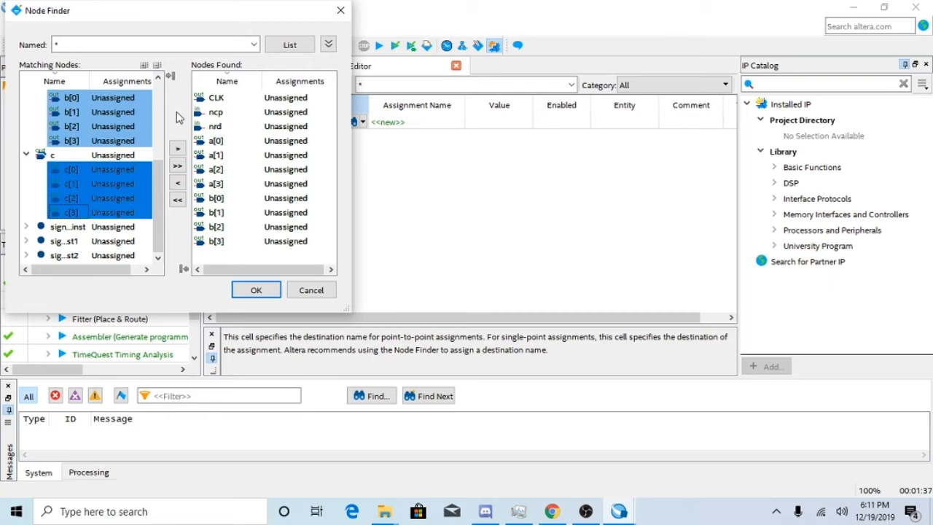
click(176, 150)
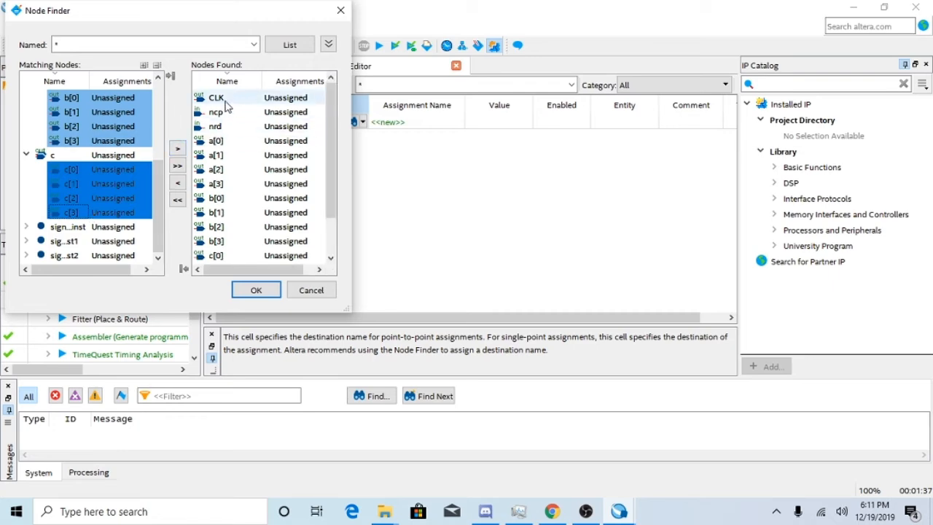
click(251, 286)
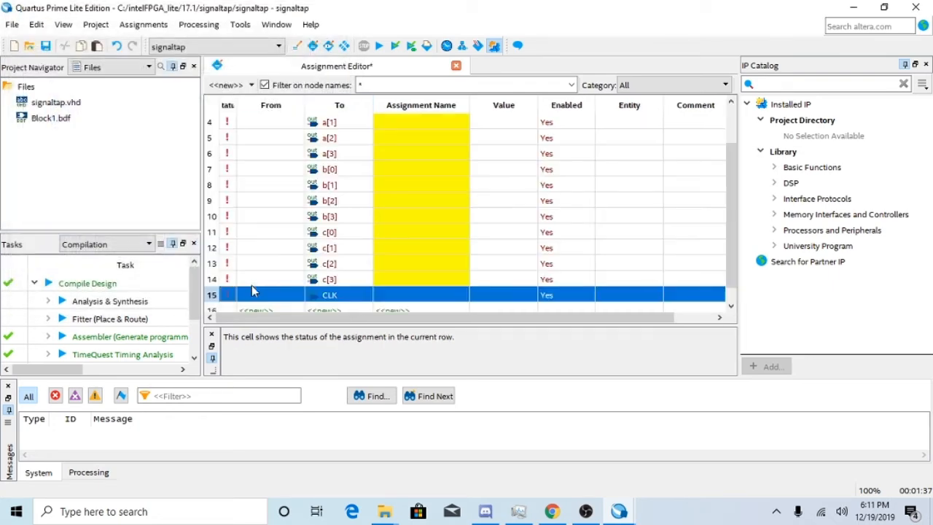
scroll(369, 248, up, 1)
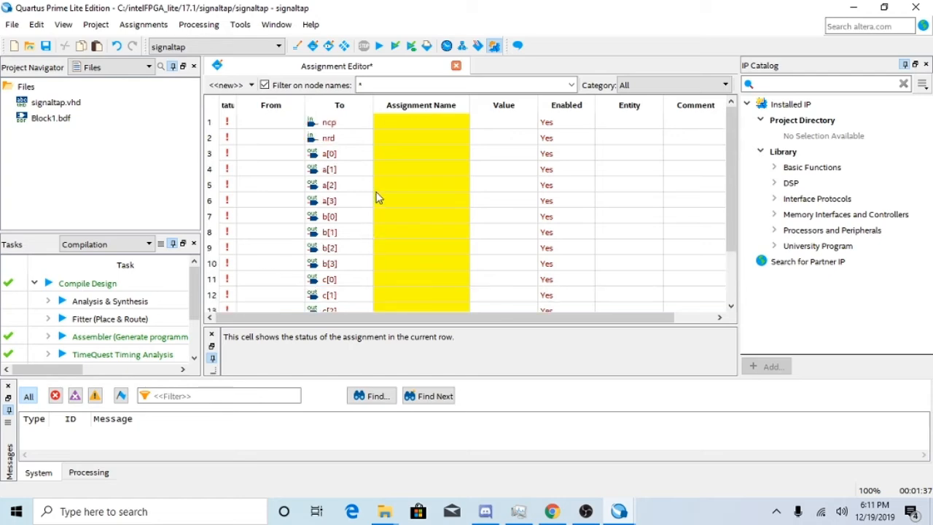
click(415, 130)
click(415, 127)
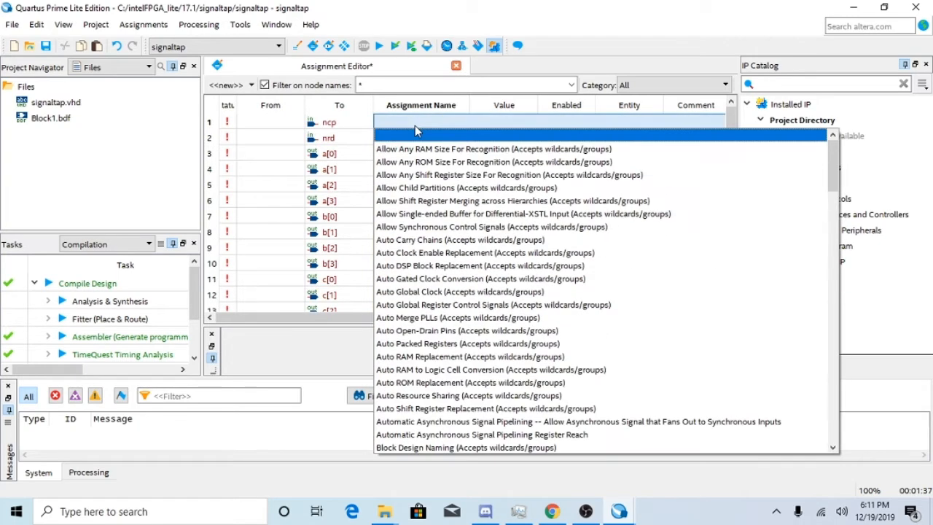
scroll(475, 357, down, 5)
scroll(477, 370, down, 3)
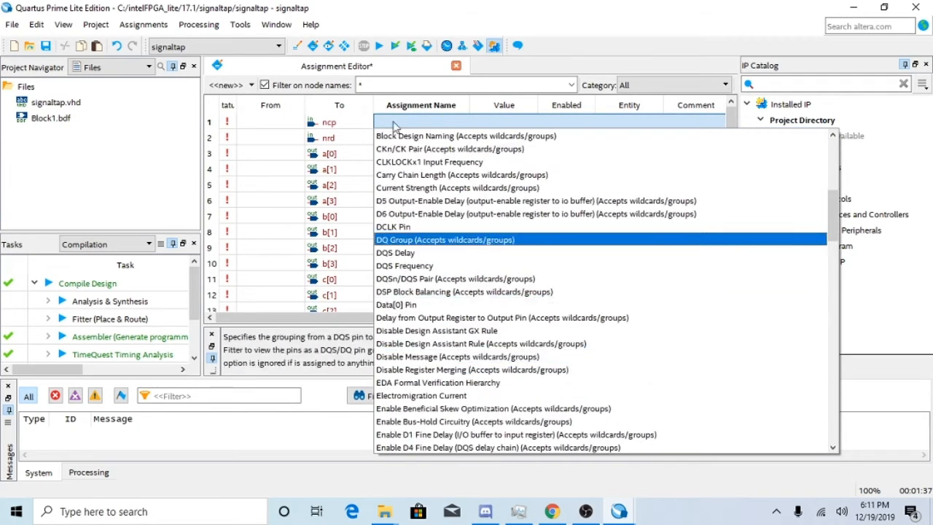
click(436, 122)
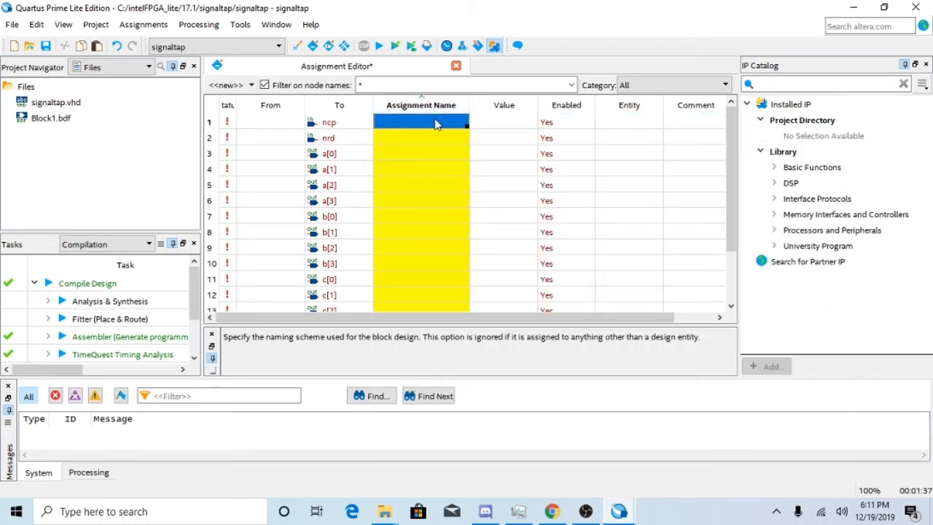
Set the assignment name to Location for all rows from ncp down to CLK.
drag(431, 125, 465, 298)
key(l)
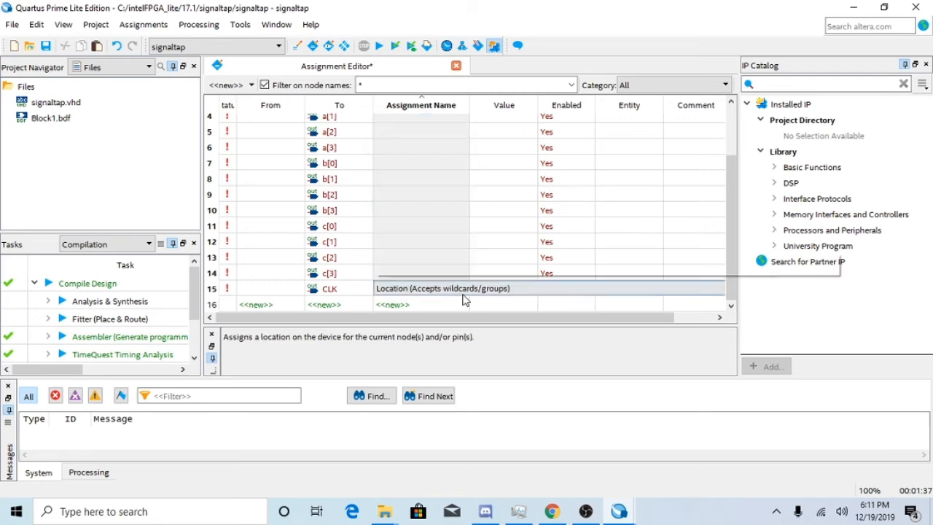
key(Return)
key(Return)
scroll(465, 300, up, 2)
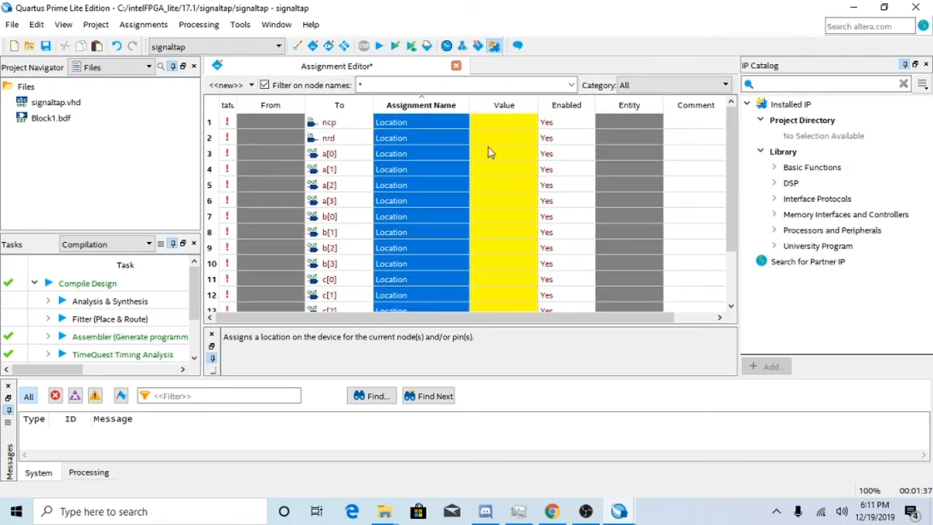
Set ncp's location value to PIN_F17 and fill the same value into all rows down to CLK.
click(494, 124)
click(494, 122)
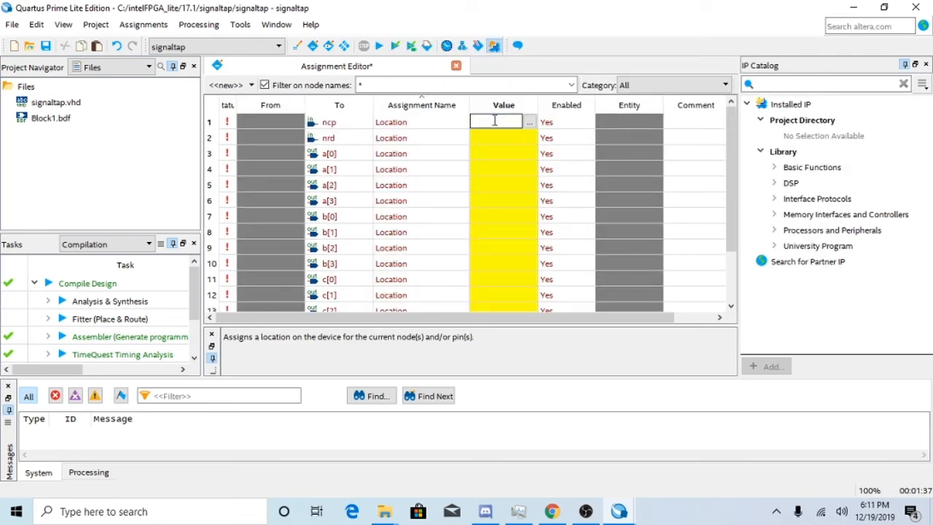
text(PIN_F17)
click(496, 139)
click(495, 125)
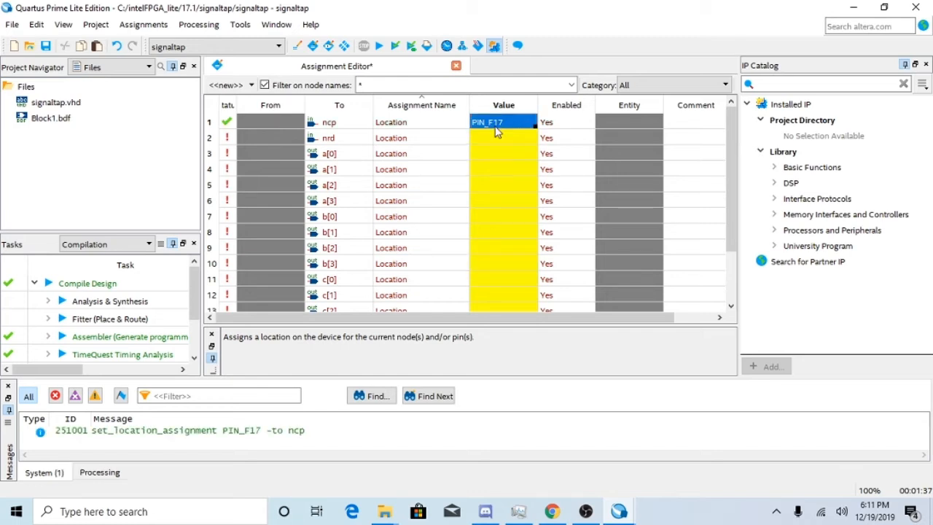
drag(498, 124, 532, 342)
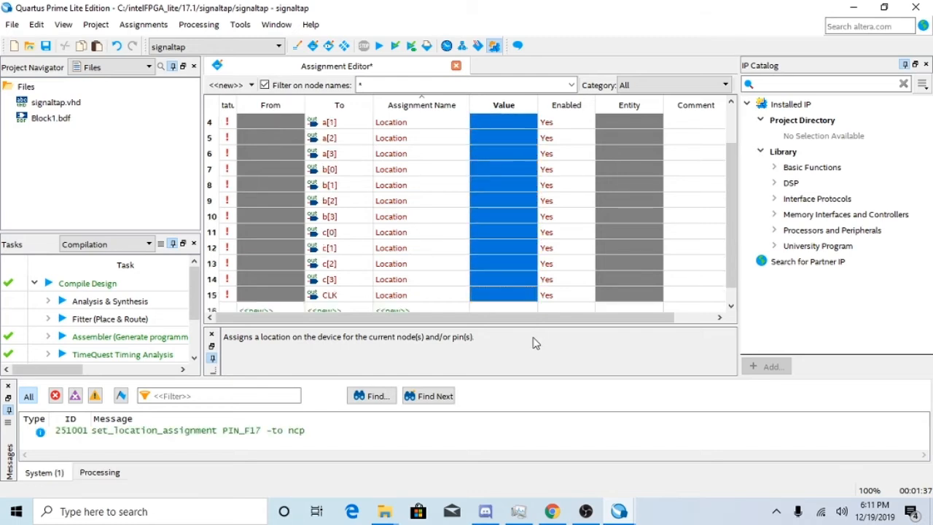
text(PIN_F17)
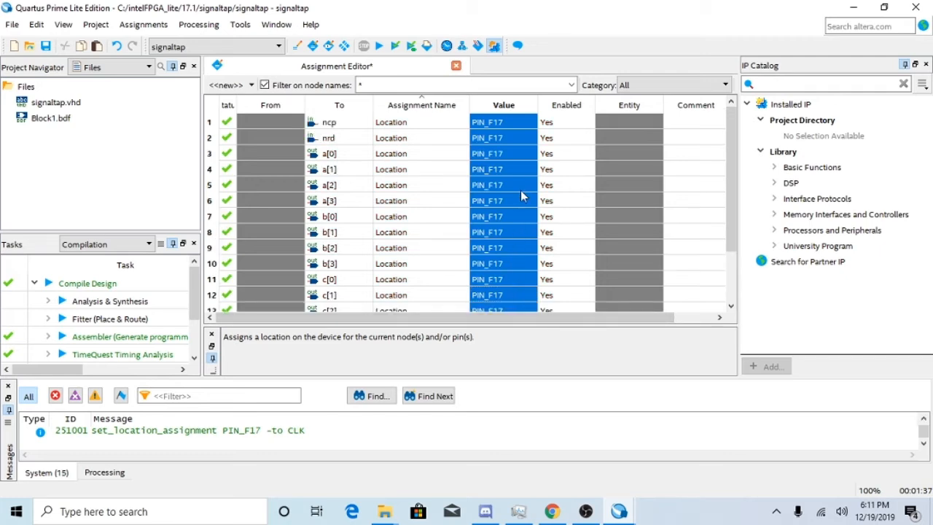
Clear the location value of the ncp row.
scroll(512, 183, down, 2)
scroll(501, 251, up, 2)
scroll(506, 306, down, 2)
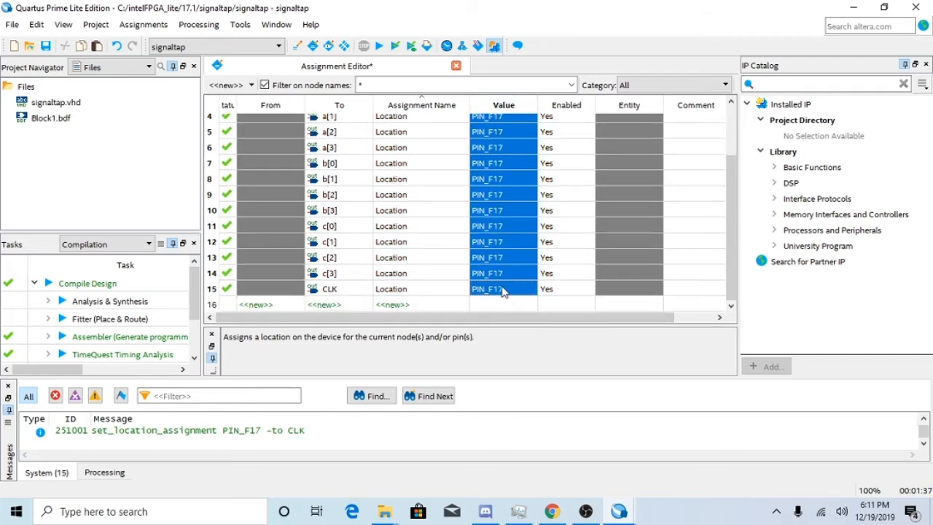
drag(503, 290, 474, 81)
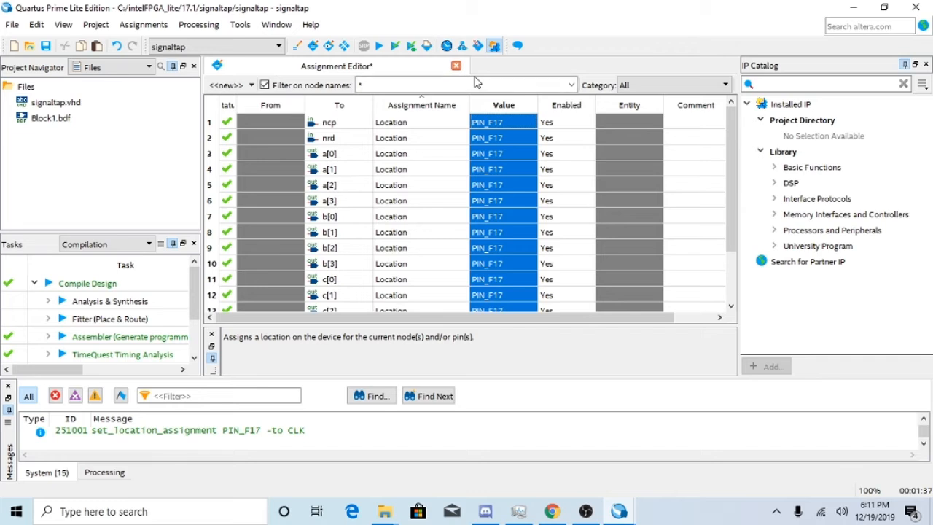
double_click(493, 121)
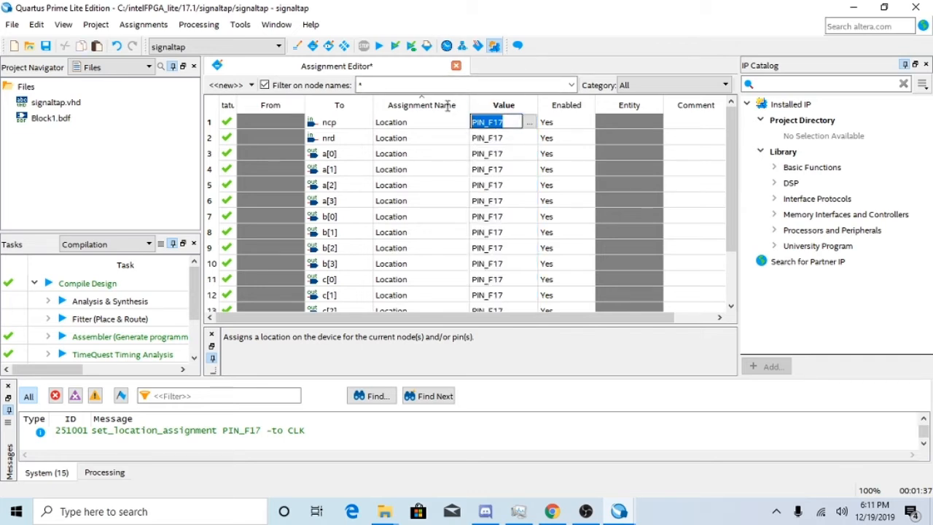
key(Delete)
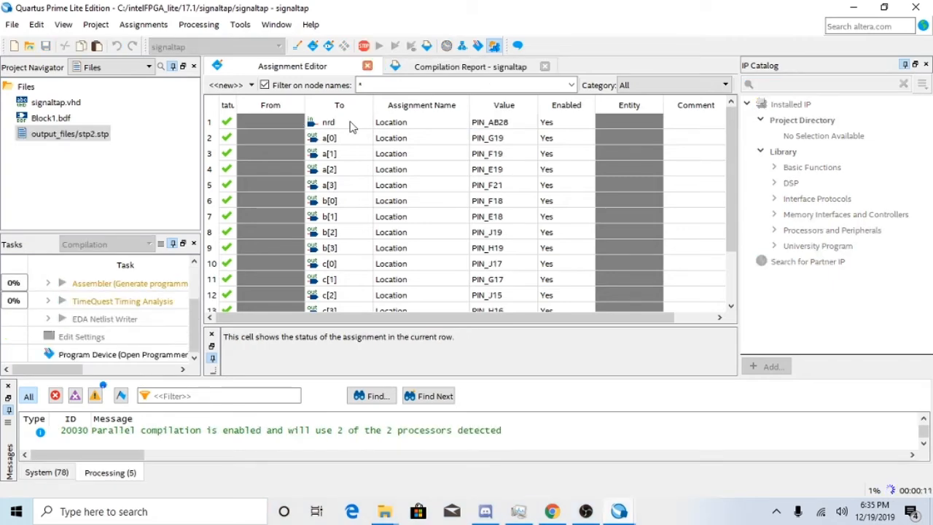
Show the signaltap compilation report, and switch to Signal Tap Logic Analyzer to examine the node list and signal configuration of stp2.stp.
click(446, 68)
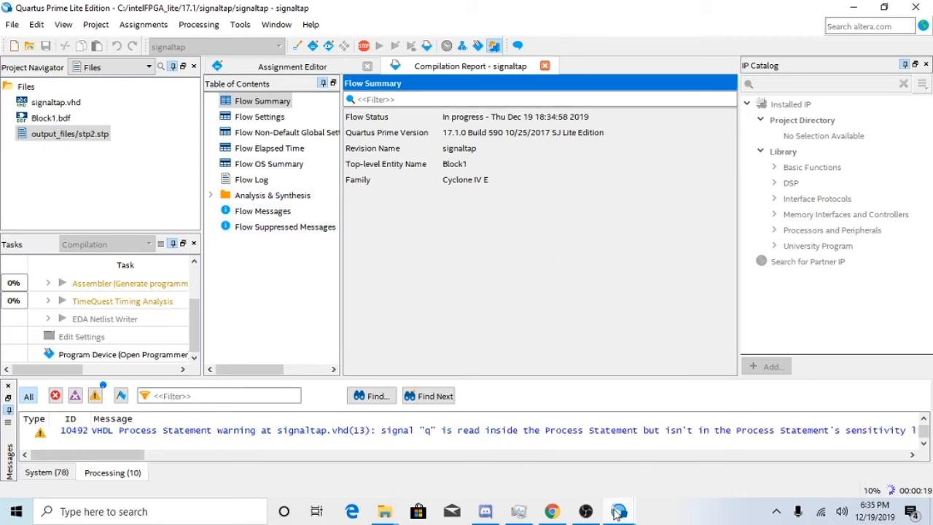
mouse_move(618, 514)
click(627, 472)
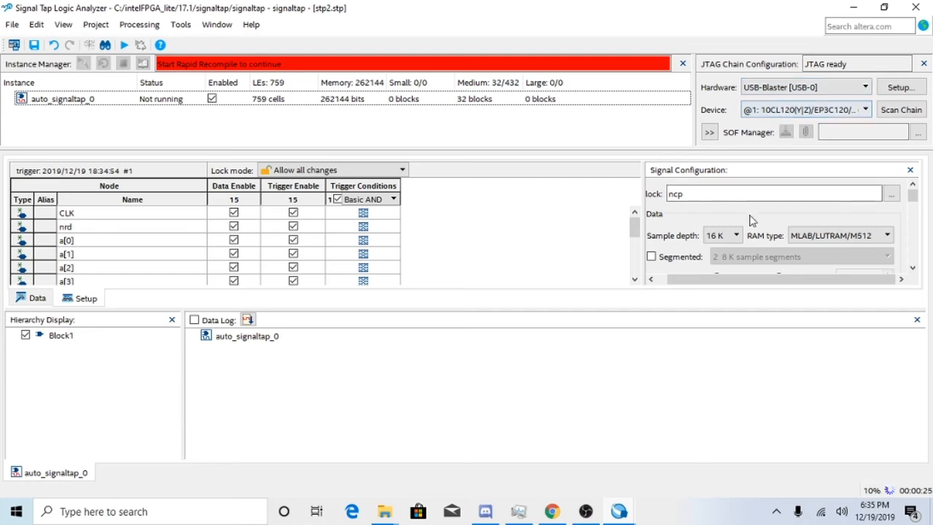
scroll(746, 227, down, 1)
scroll(746, 227, up, 1)
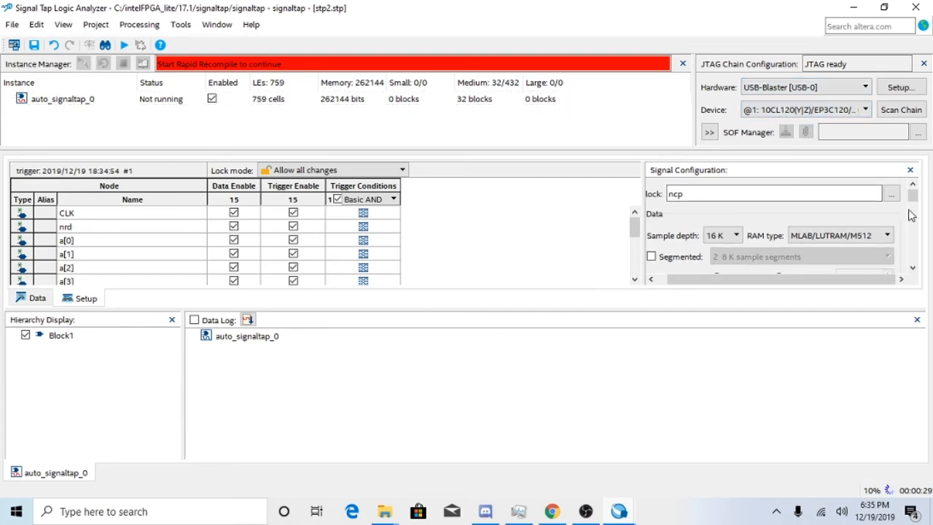
scroll(197, 204, down, 1)
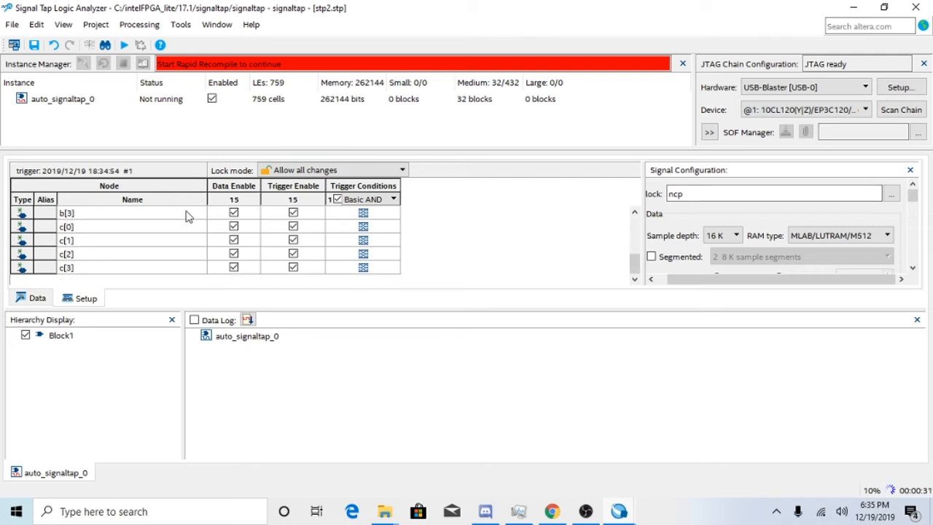
scroll(188, 216, up, 1)
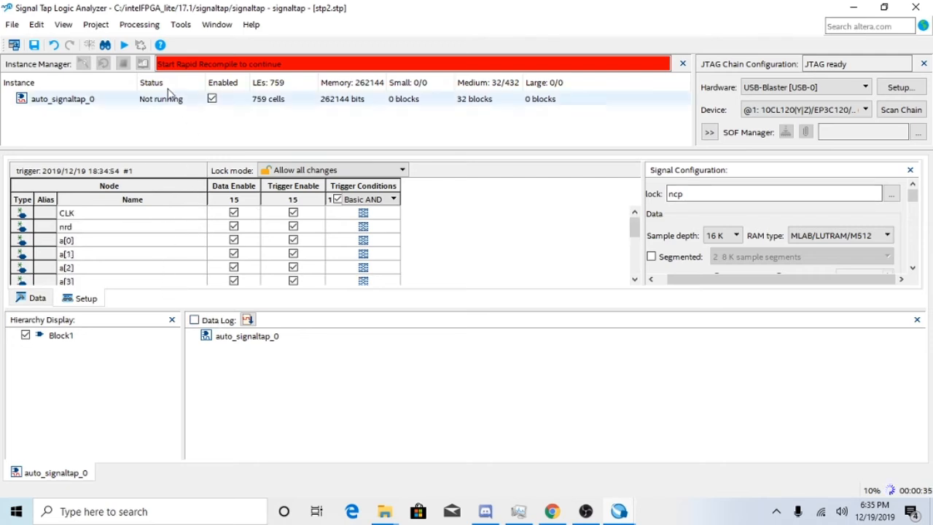
scroll(137, 258, down, 1)
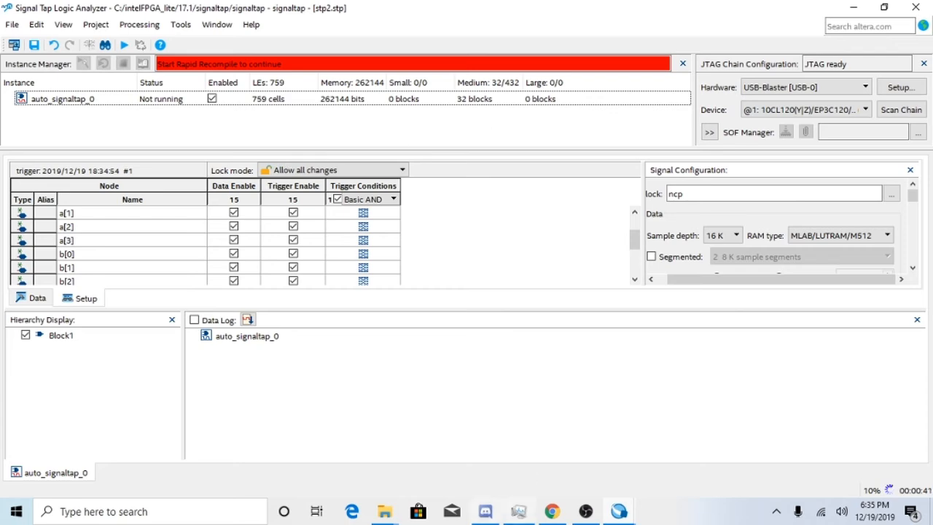
Check the compilation progress and flow summary in the Quartus Prime main window and return to Signal Tap Logic Analyzer.
mouse_move(619, 511)
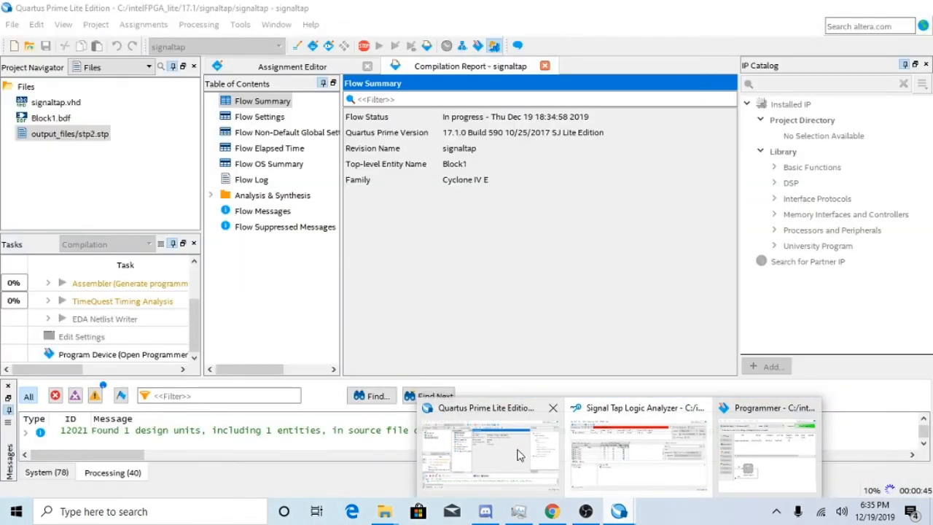
click(551, 459)
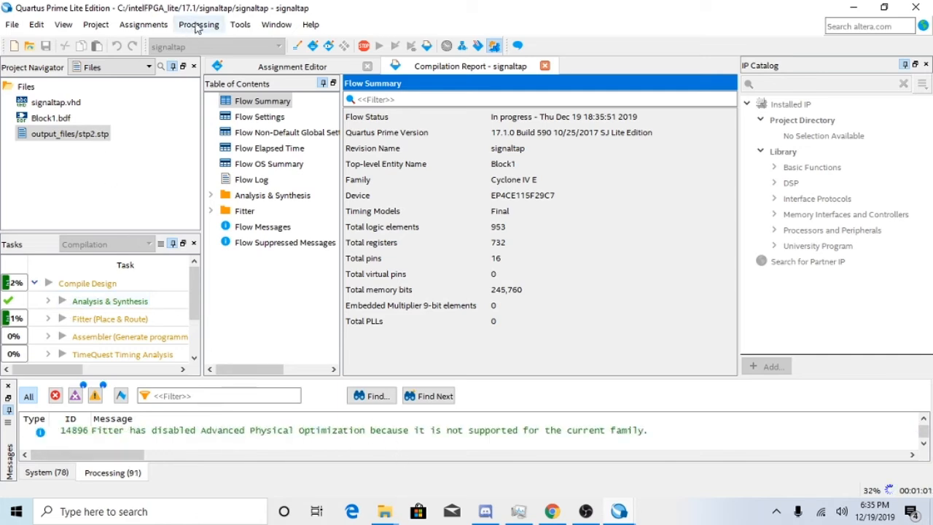
scroll(72, 321, down, 2)
scroll(223, 368, down, 2)
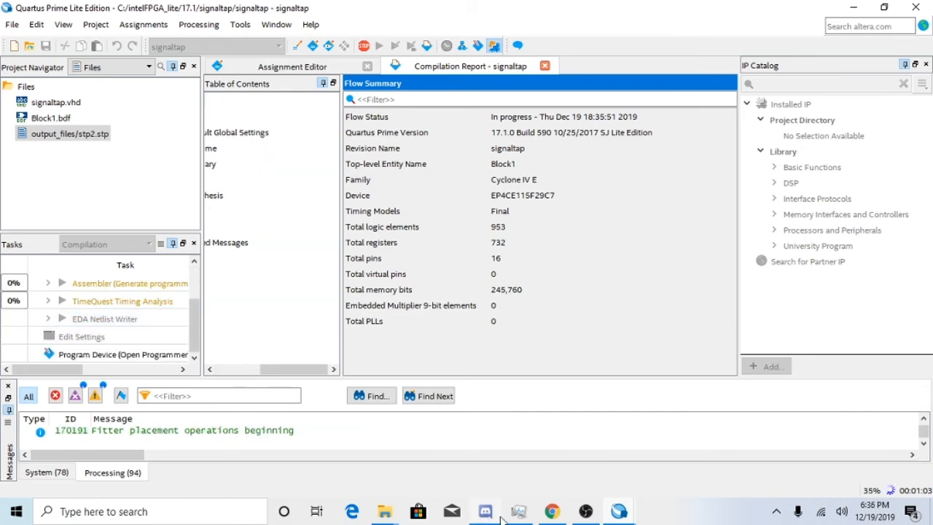
mouse_move(621, 516)
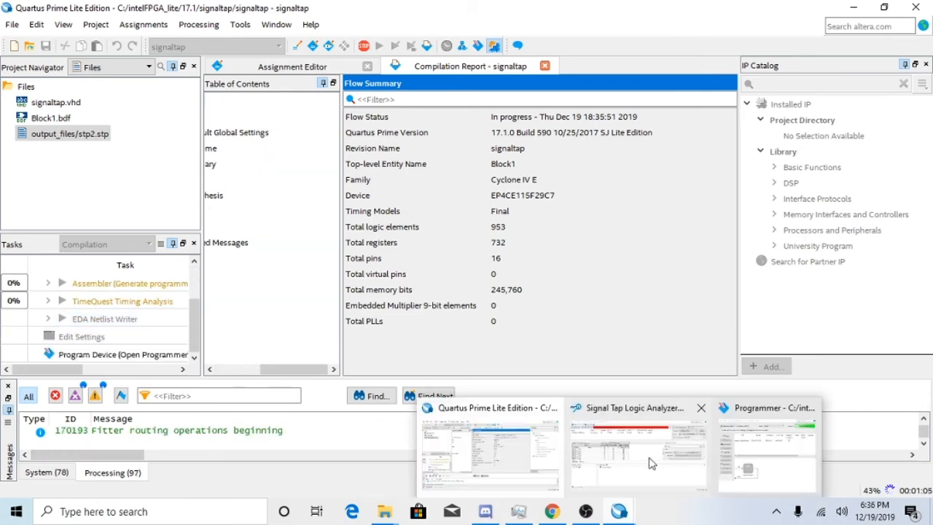
click(666, 443)
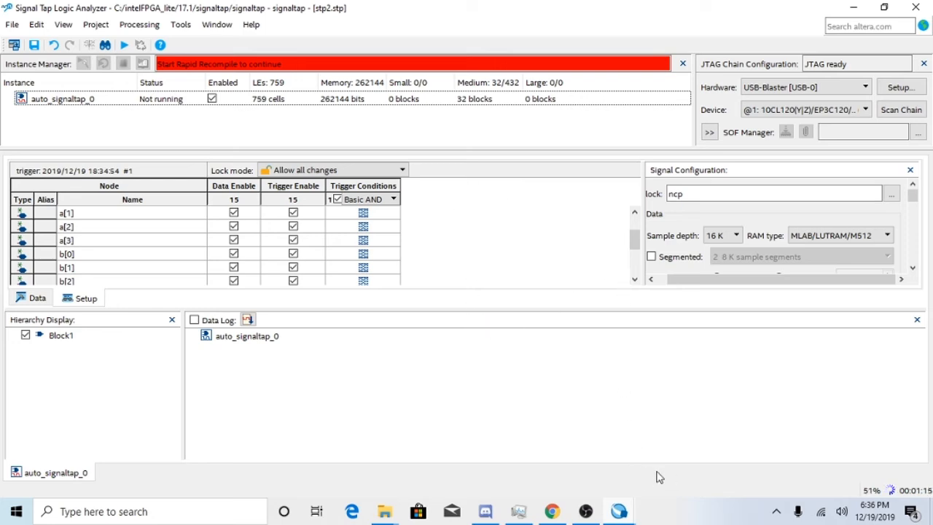
Switch to the Programmer window, move it lower on the desktop and program the EP4CE115F29 device with the signaltap output file.
mouse_move(628, 516)
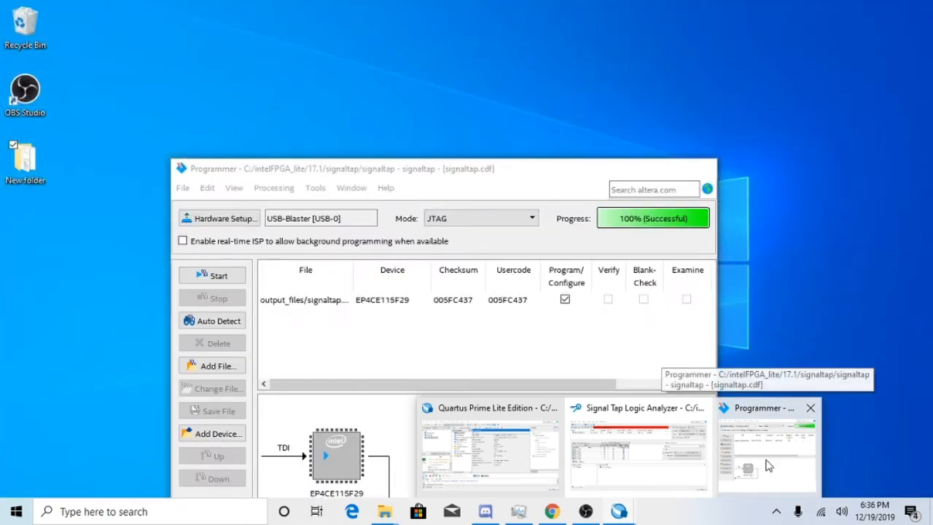
click(767, 462)
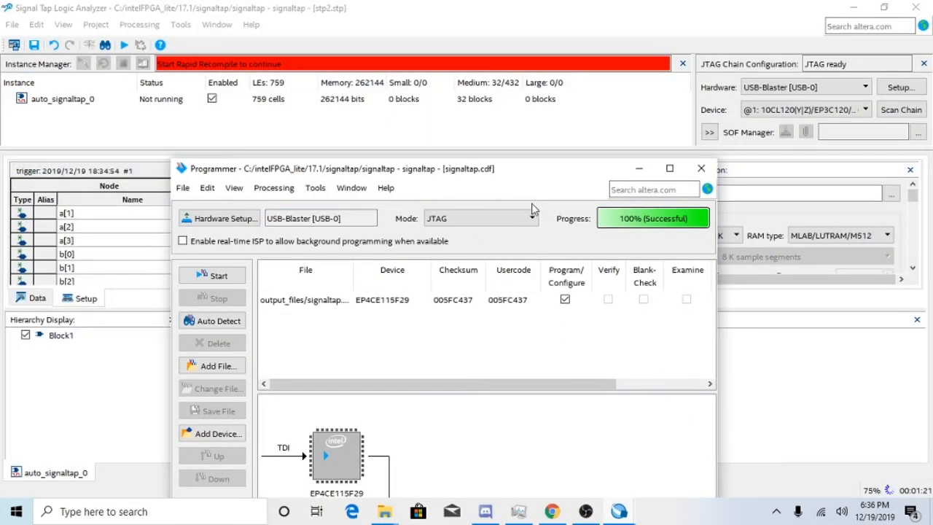
drag(533, 172, 696, 272)
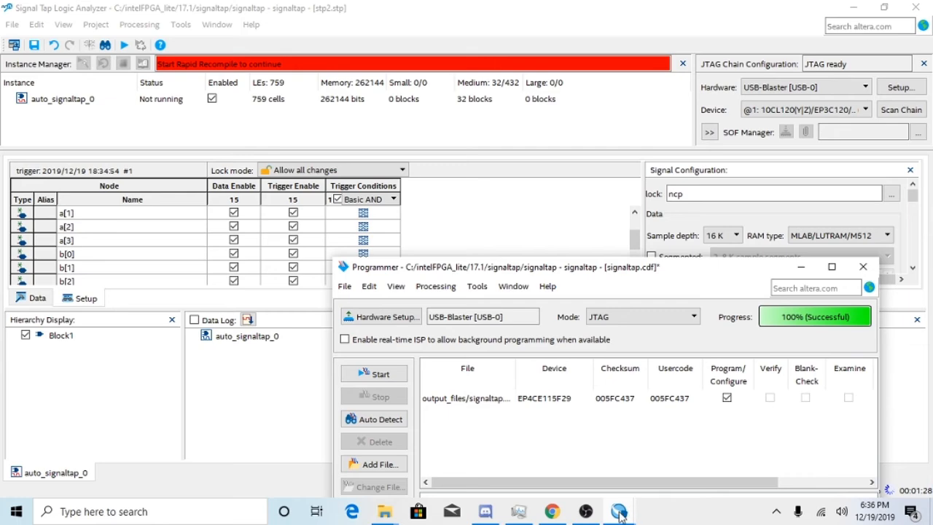
mouse_move(618, 514)
mouse_move(558, 487)
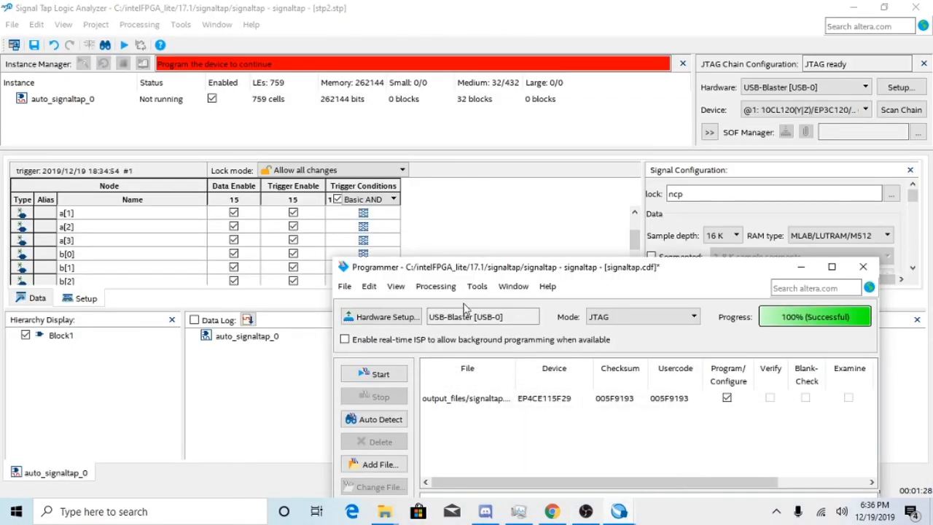
click(379, 375)
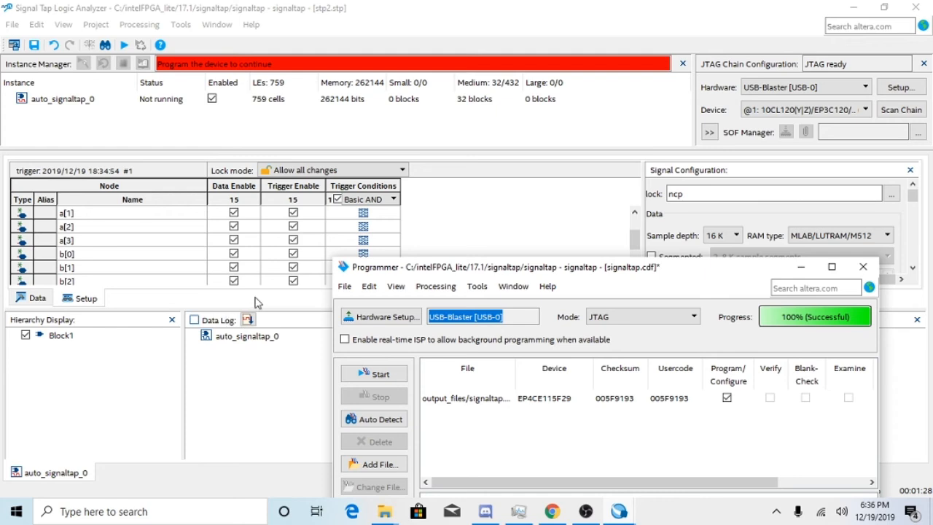
Return to Signal Tap Logic Analyzer and review the storage qualifier and trigger settings in the signal configuration.
click(131, 299)
click(156, 102)
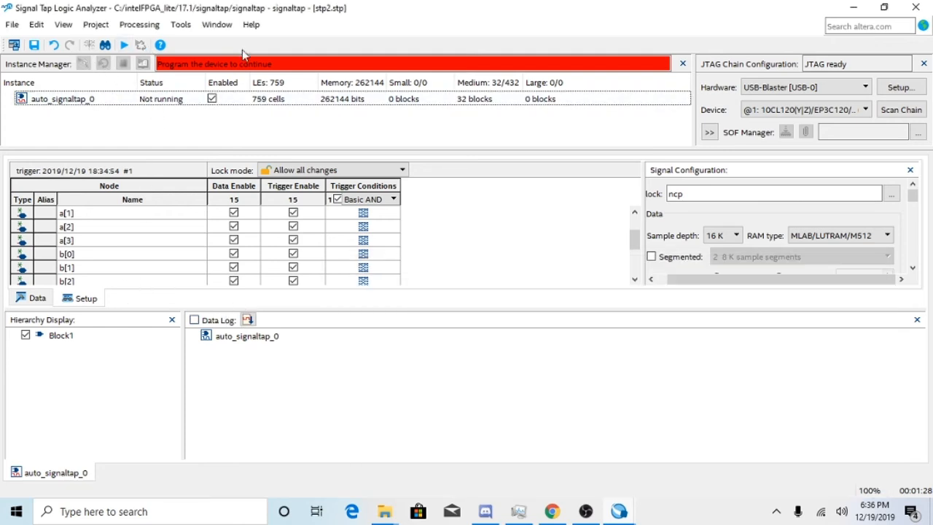
scroll(693, 226, down, 5)
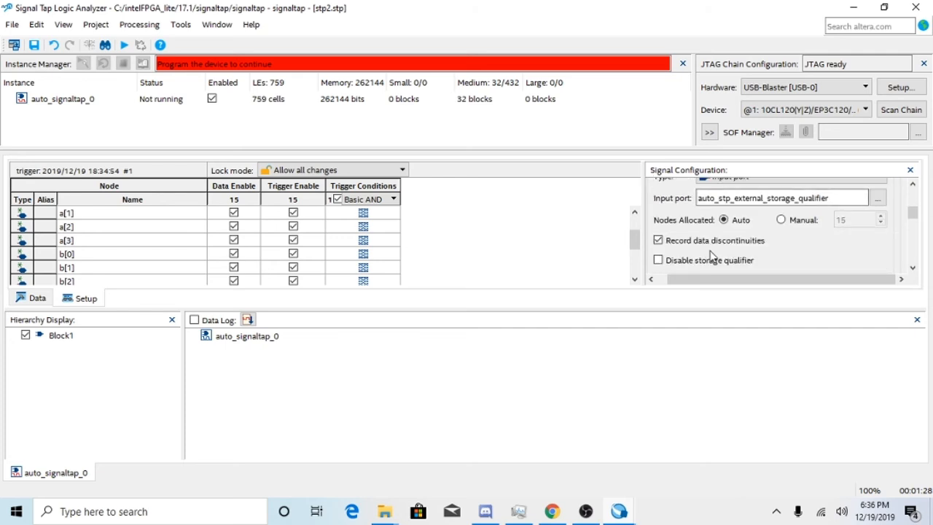
scroll(710, 253, down, 8)
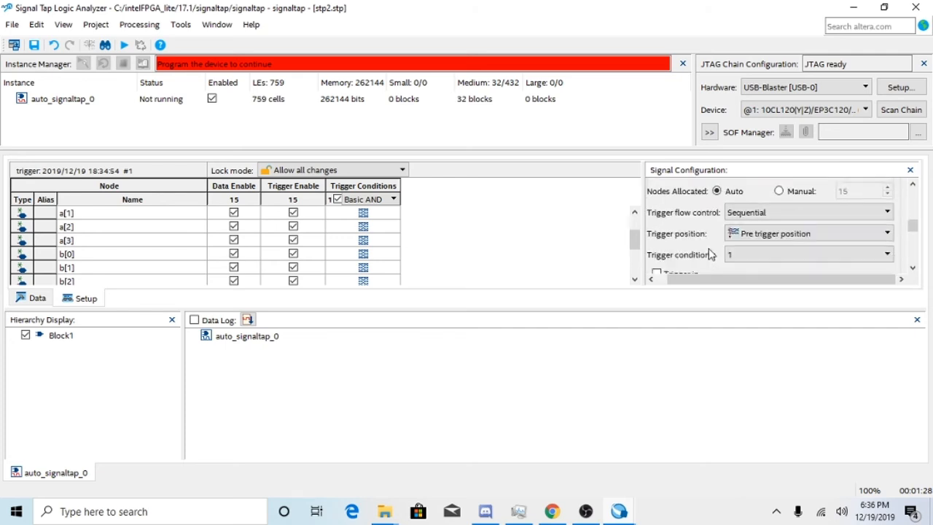
scroll(711, 253, down, 2)
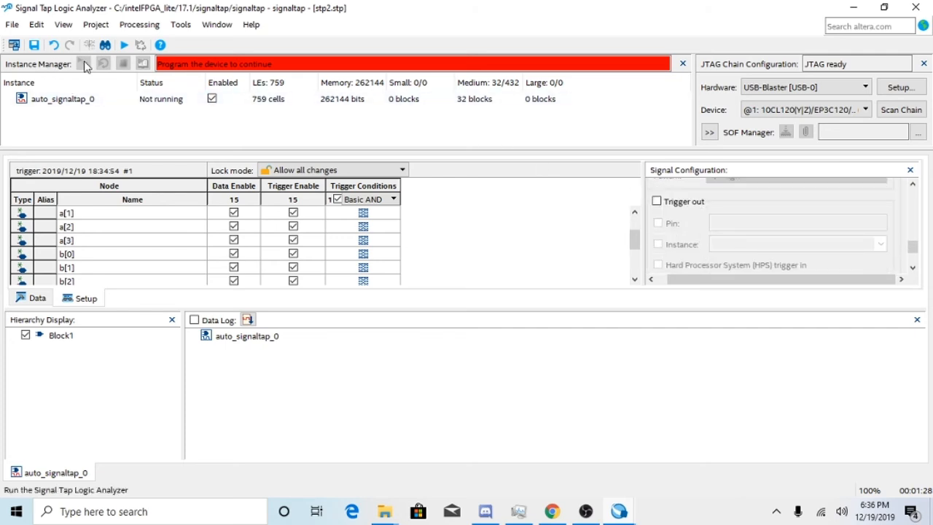
Select the auto_signaltap_0 instance, show its waveform data view and run the analysis.
click(79, 98)
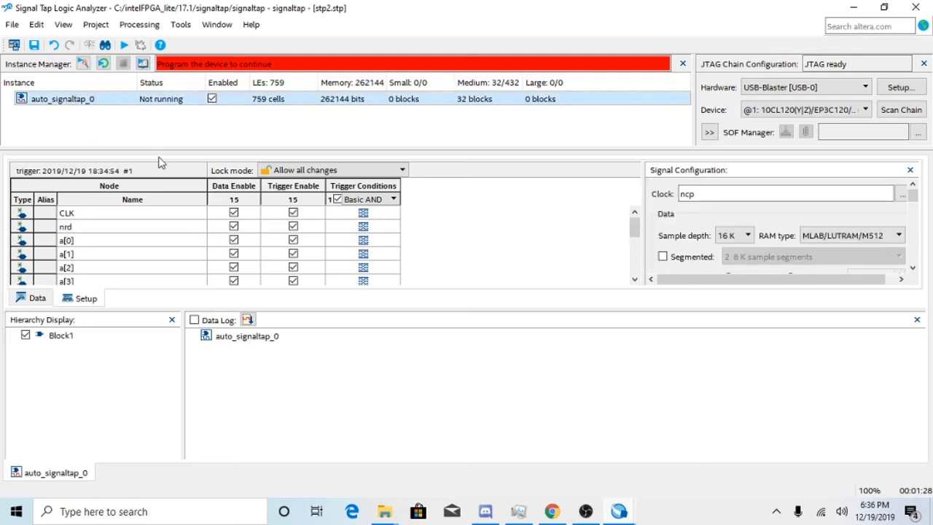
scroll(91, 215, down, 3)
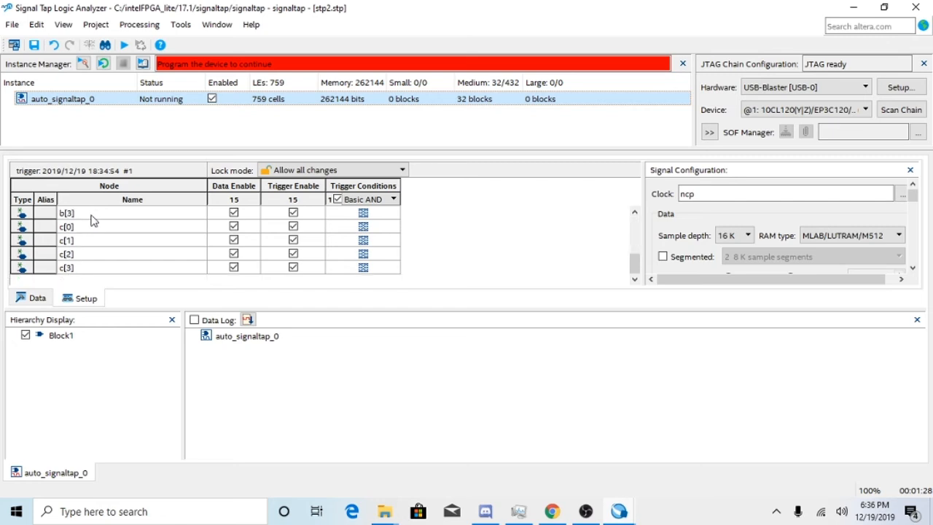
click(46, 302)
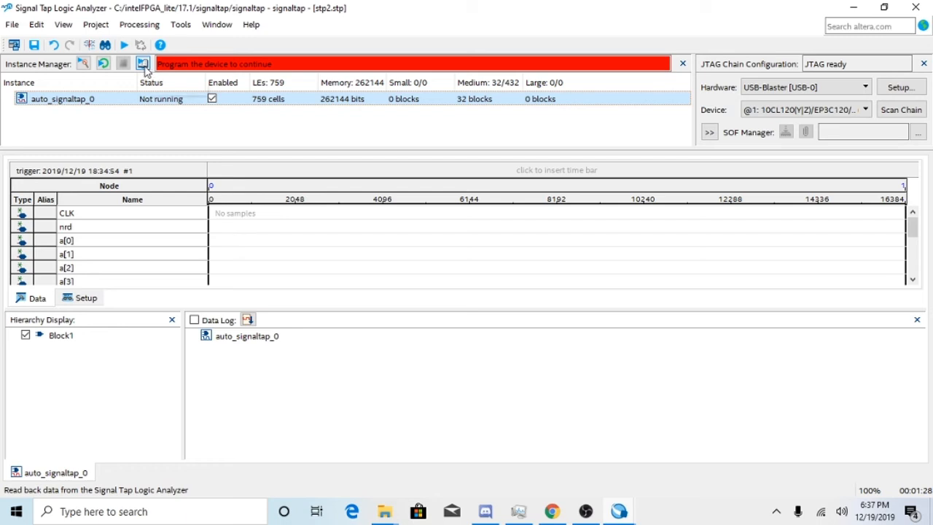
click(85, 67)
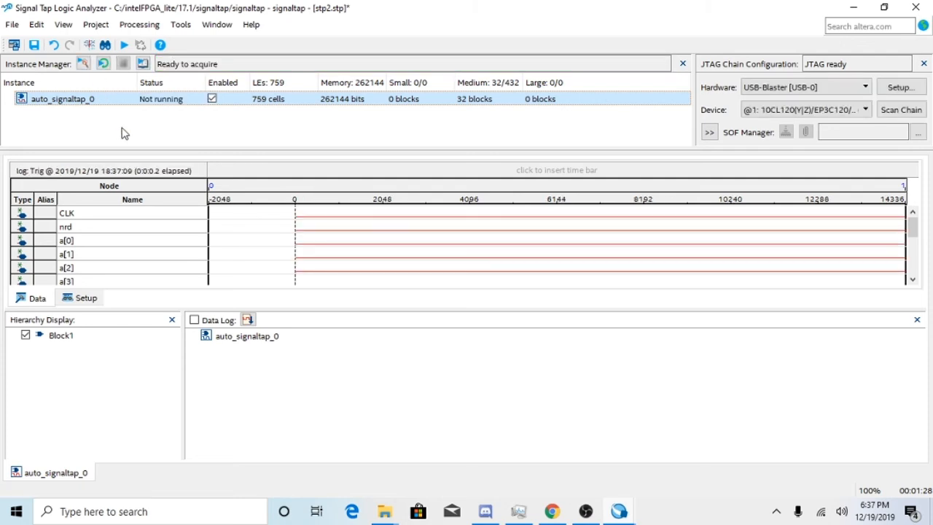
Run the auto_signaltap_0 analysis two more times to acquire fresh samples for all nodes.
click(84, 66)
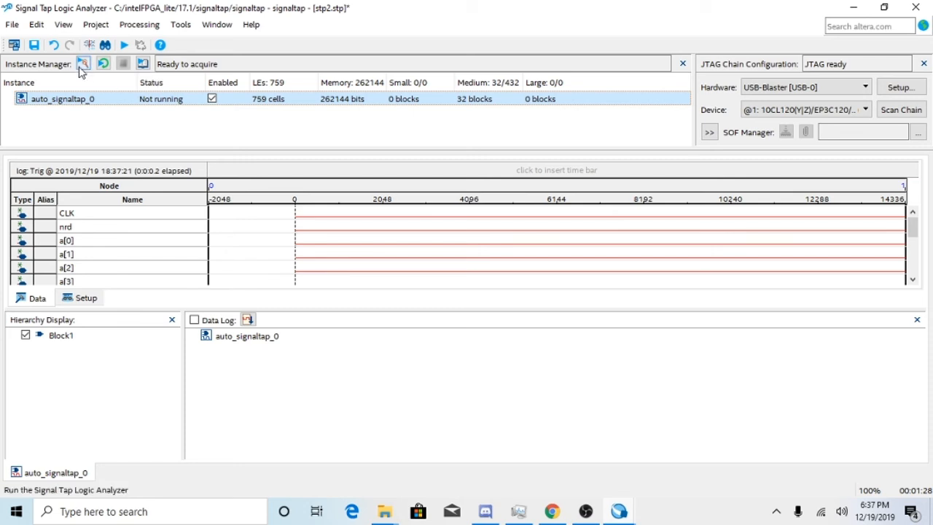
scroll(308, 223, down, 1)
scroll(342, 237, up, 1)
click(83, 64)
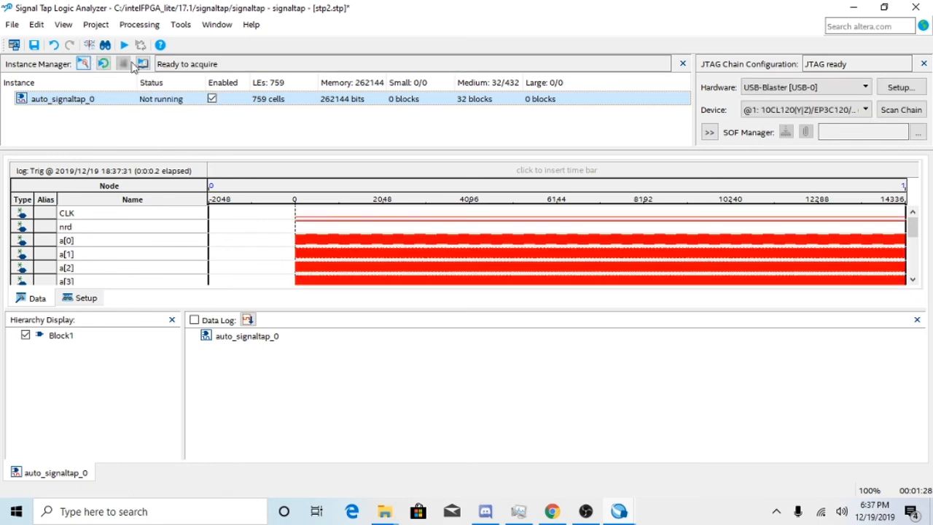
Look over all captured waveforms and magnify the timeline around the trigger point at sample 0.
scroll(346, 247, down, 3)
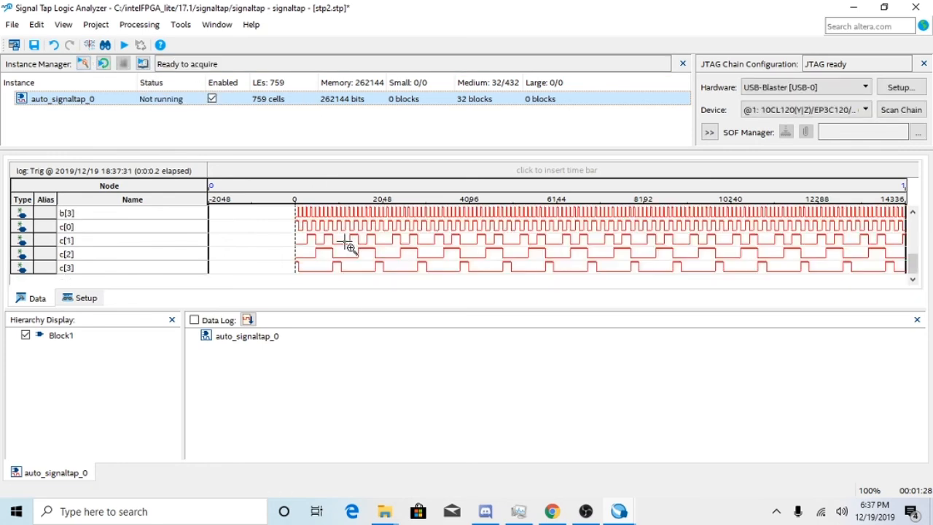
scroll(347, 246, up, 3)
scroll(347, 244, down, 3)
scroll(339, 250, up, 3)
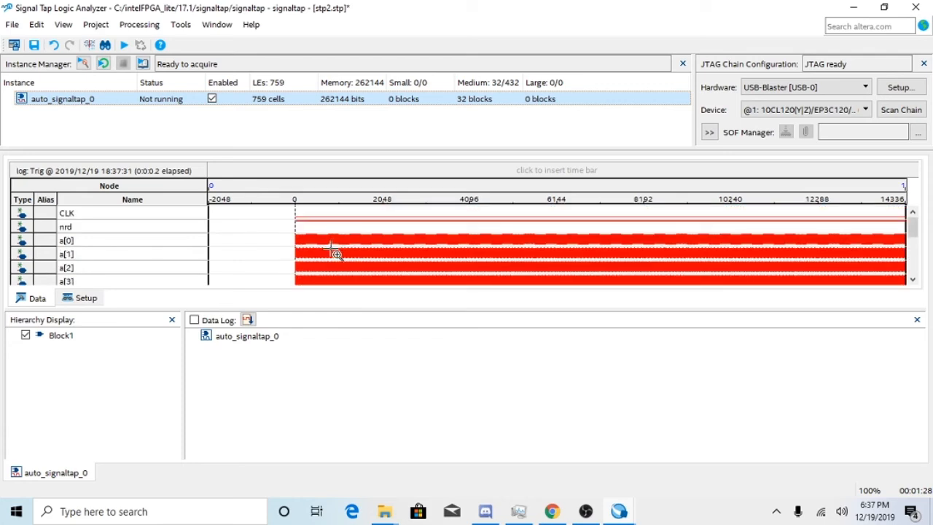
click(336, 250)
click(335, 251)
click(336, 251)
click(335, 252)
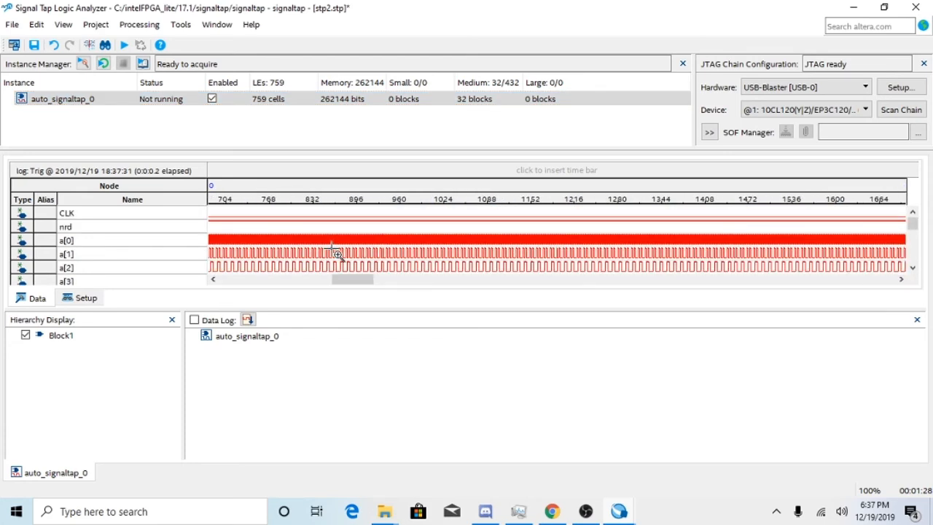
click(334, 253)
click(337, 255)
click(338, 263)
drag(351, 281, 311, 264)
Examine the b[1] to b[3] and c[0] to c[3] waveforms from the trigger point onward.
scroll(333, 237, down, 3)
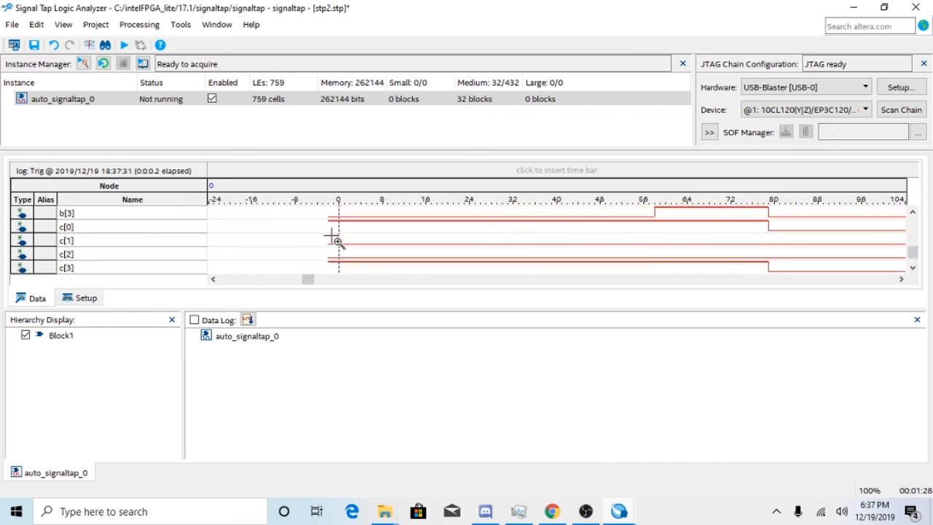
scroll(334, 242, down, 3)
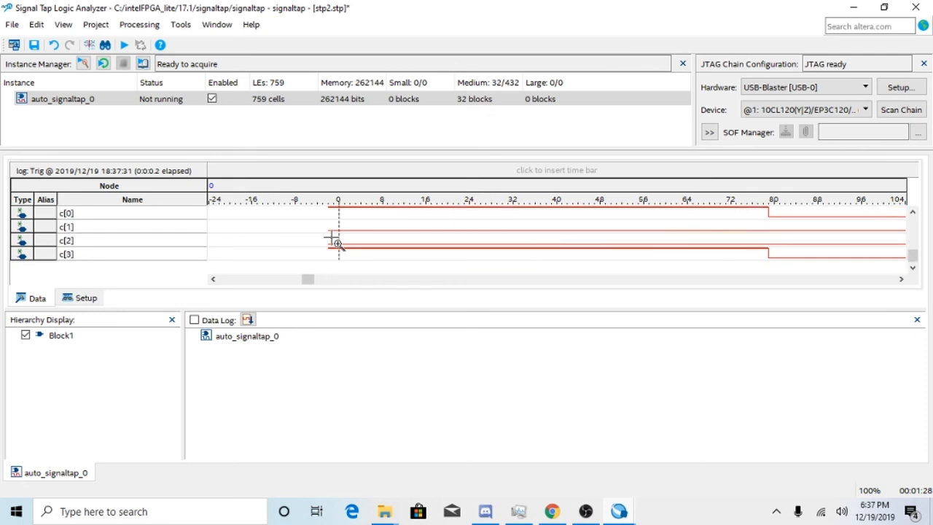
scroll(333, 242, up, 6)
scroll(333, 243, down, 3)
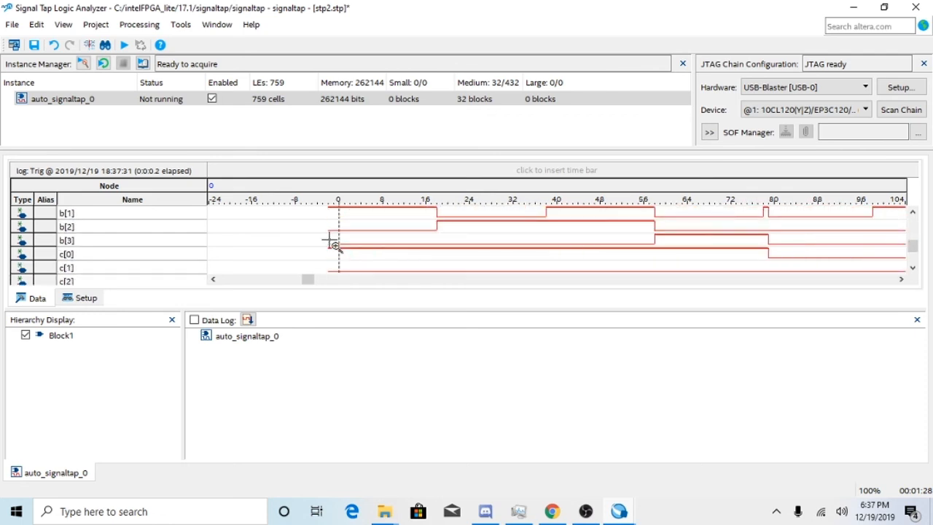
scroll(333, 244, up, 6)
scroll(333, 245, down, 8)
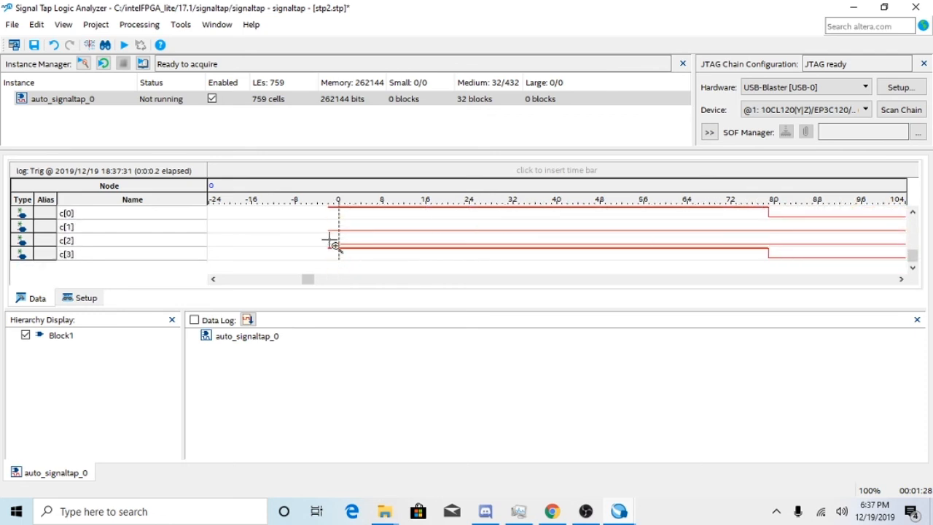
scroll(334, 244, up, 3)
scroll(329, 240, right, 1)
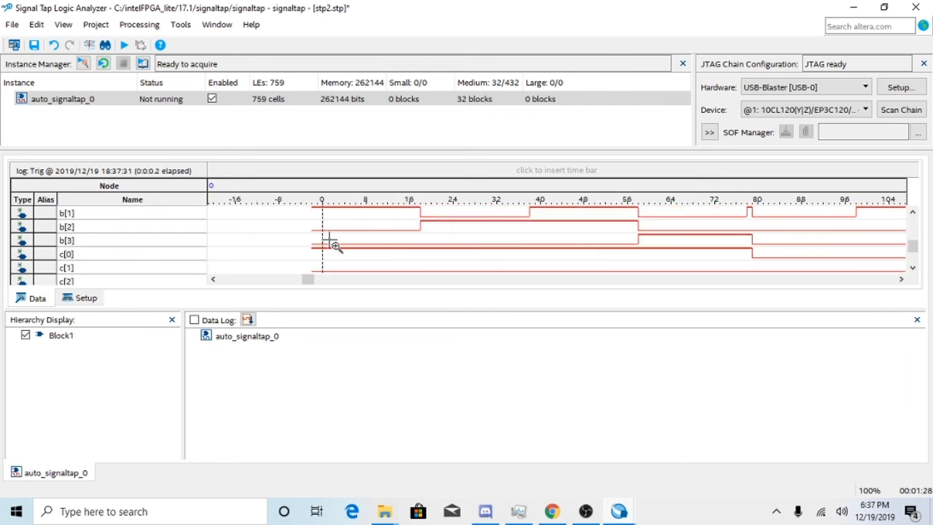
scroll(330, 239, left, 3)
scroll(443, 237, right, 15)
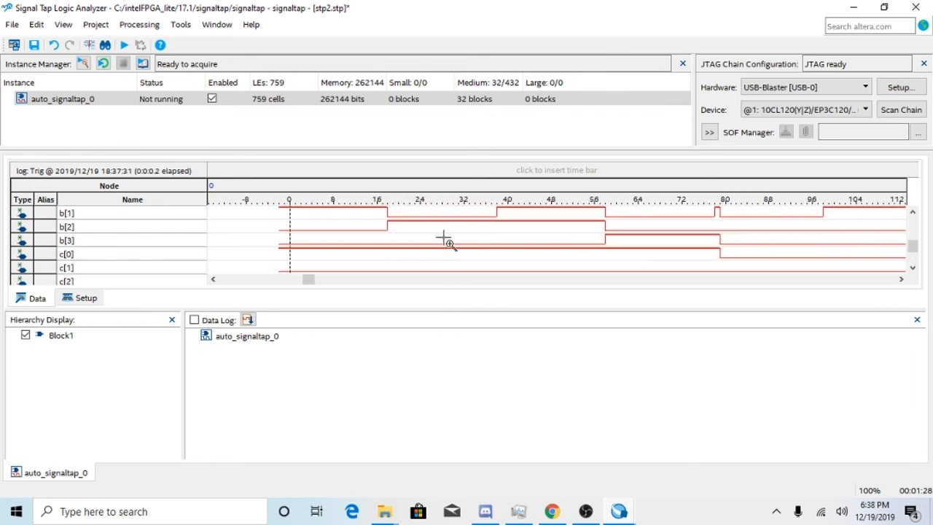
scroll(445, 241, right, 2)
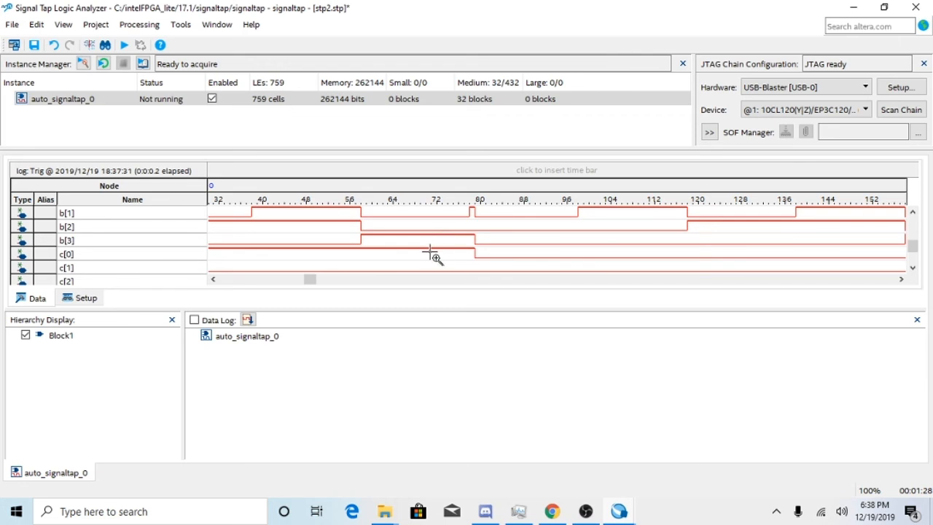
Compare the a, b and c bit waveforms with CLK and nrd between about samples 32 and 160.
scroll(431, 256, up, 3)
scroll(433, 257, down, 2)
scroll(431, 255, up, 3)
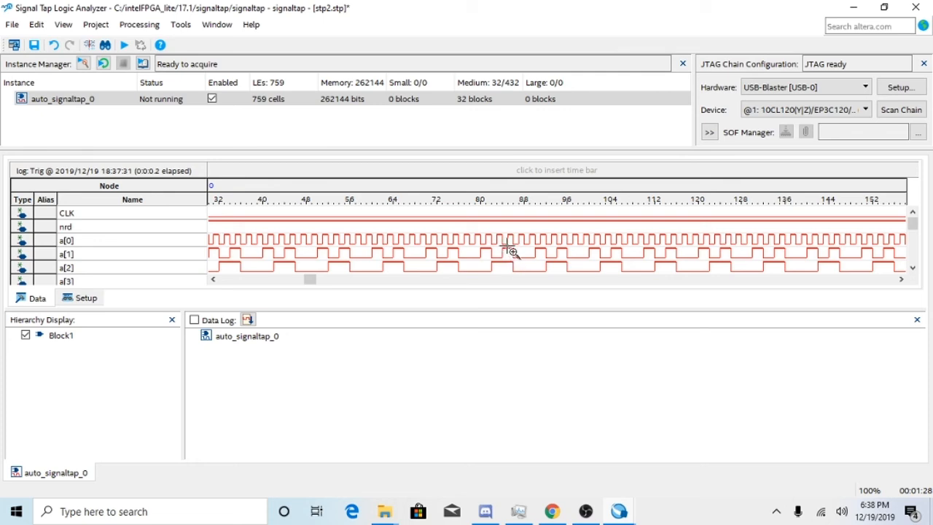
scroll(510, 252, down, 2)
scroll(508, 251, up, 2)
scroll(508, 251, down, 3)
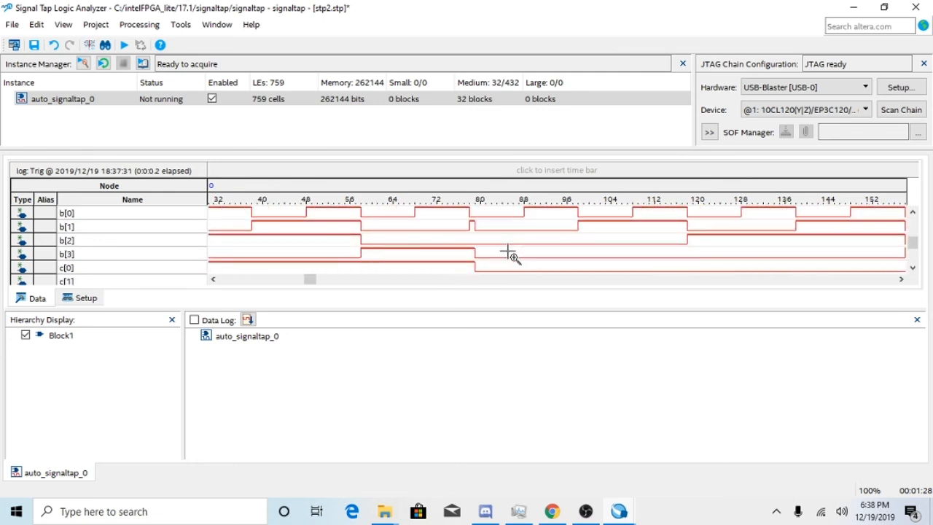
scroll(508, 253, up, 3)
scroll(510, 254, down, 2)
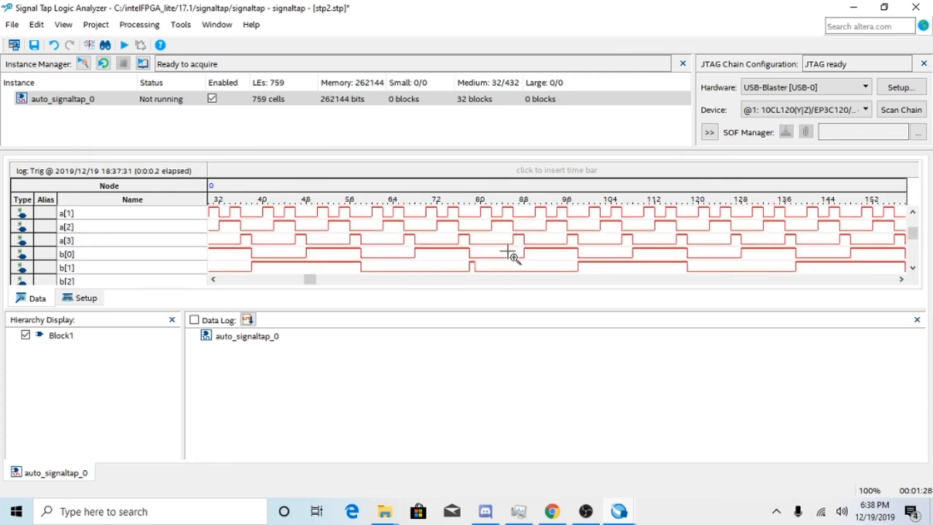
scroll(477, 269, up, 2)
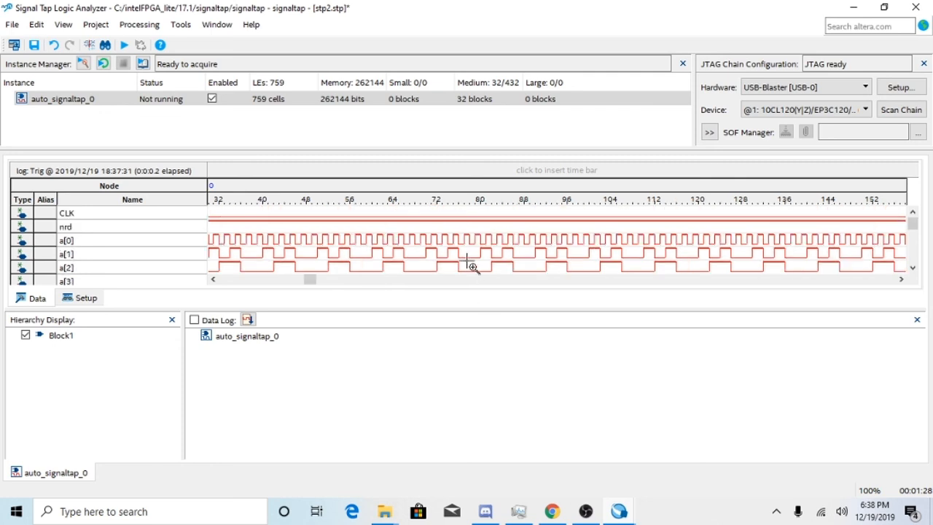
scroll(472, 263, down, 4)
scroll(471, 263, up, 4)
shift+scroll(472, 263, left, 4)
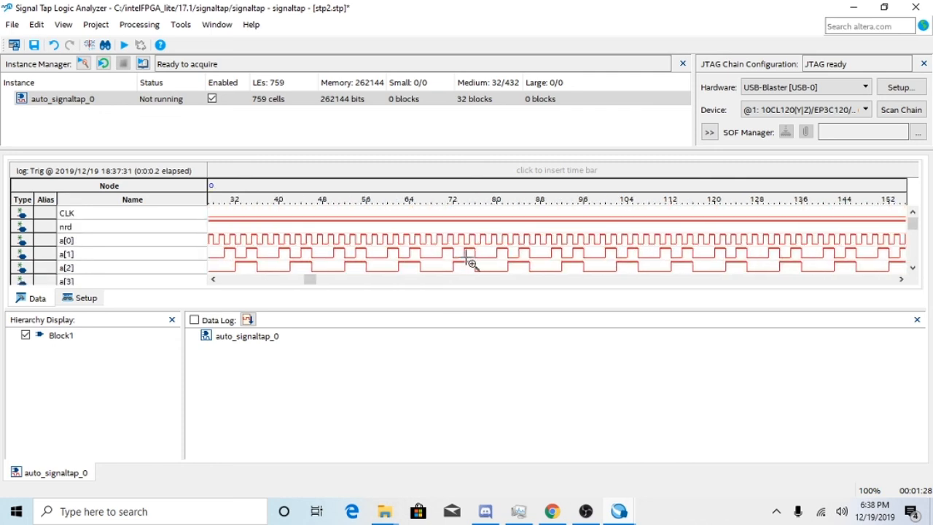
scroll(412, 242, right, 5)
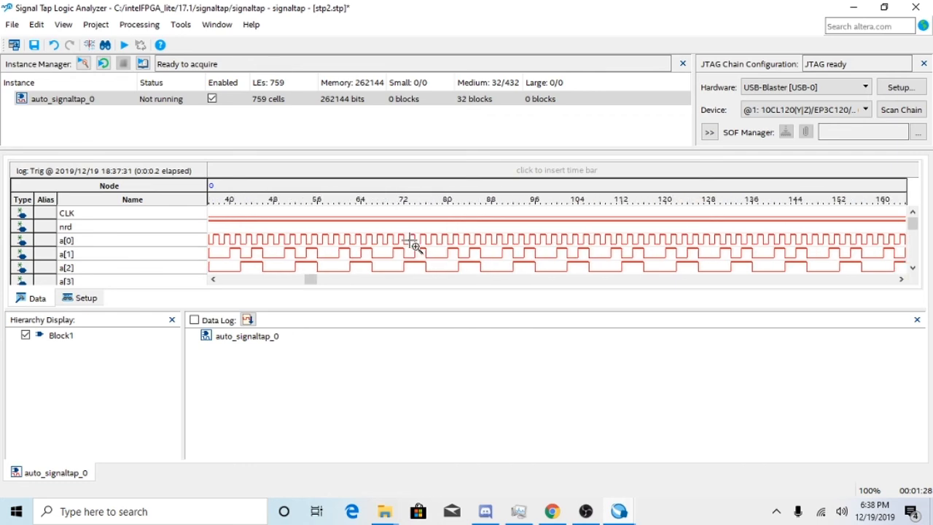
Inspect the node waveforms further along the timeline, from about sample 80 and around sample 8592.
scroll(412, 243, down, 1)
drag(315, 287, 321, 219)
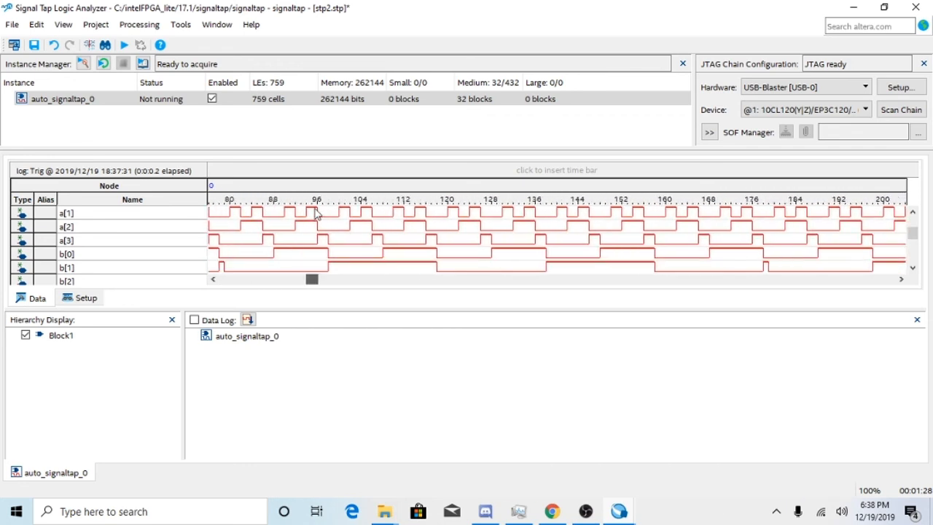
scroll(333, 246, up, 1)
scroll(333, 259, down, 3)
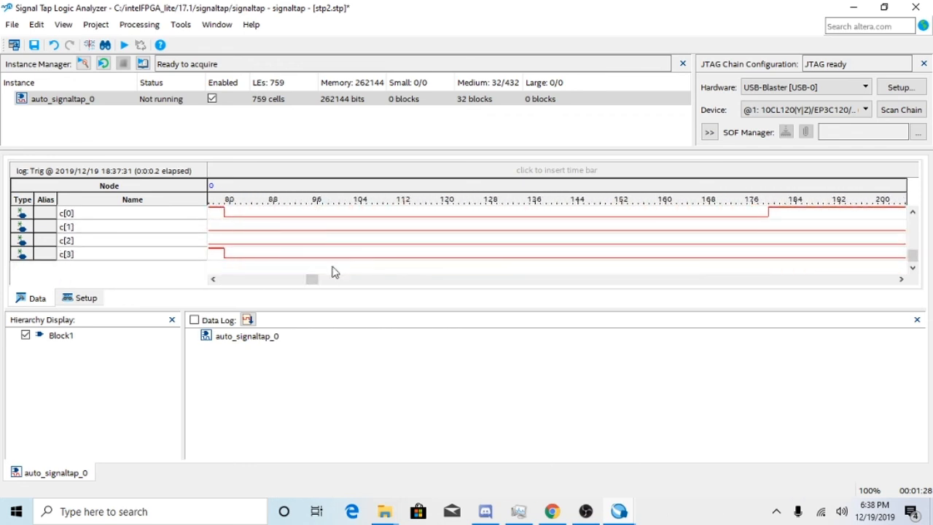
scroll(333, 260, up, 3)
scroll(324, 266, down, 3)
drag(319, 283, 663, 291)
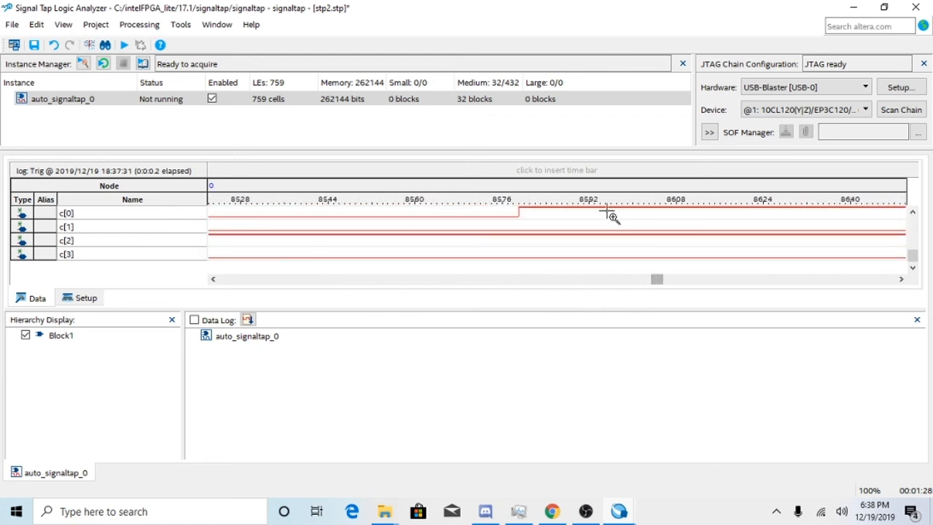
scroll(576, 239, up, 3)
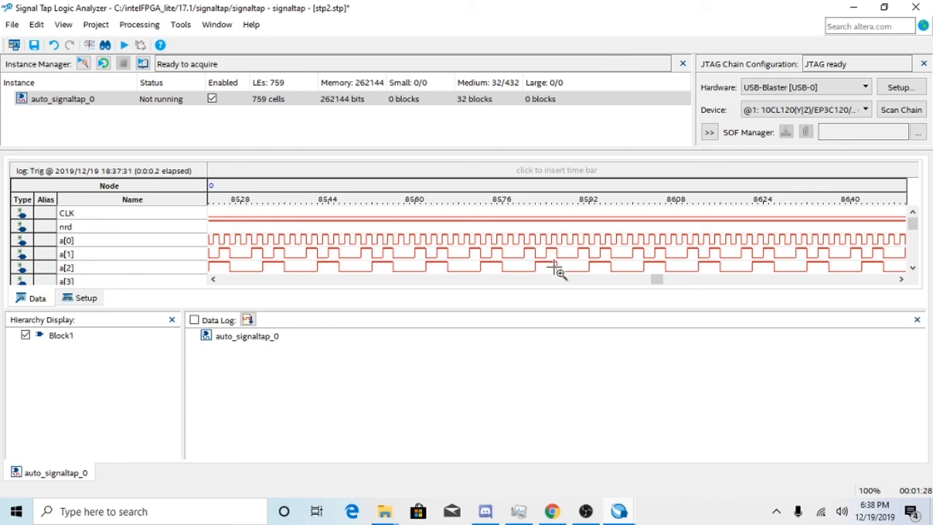